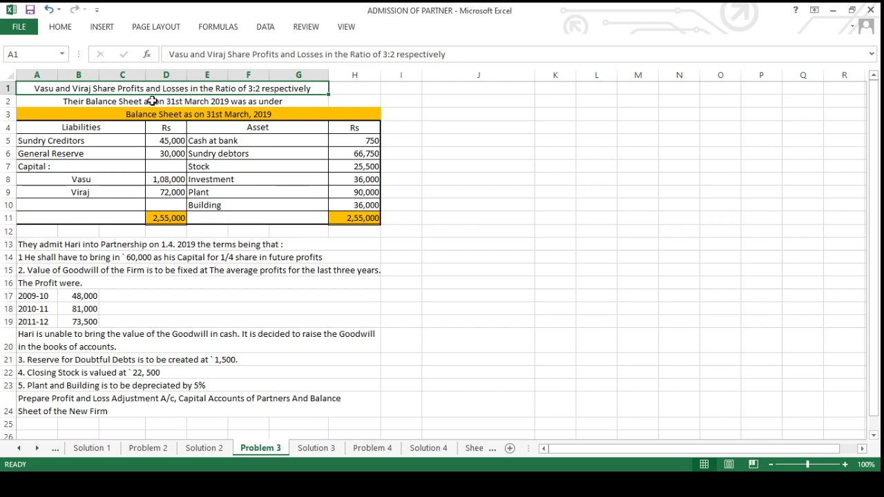
Step: Examine the partners' balance sheet items and the new partner's capital and goodwill valuation terms
left_click(152, 101)
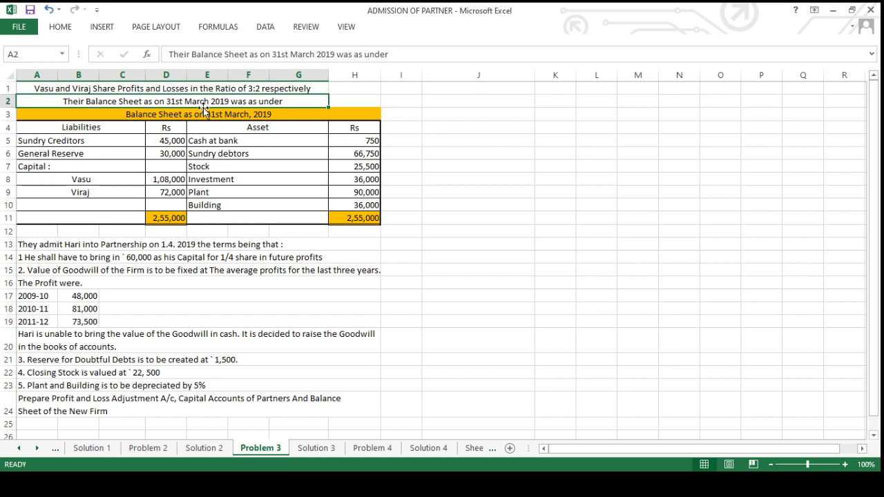
left_click(203, 113)
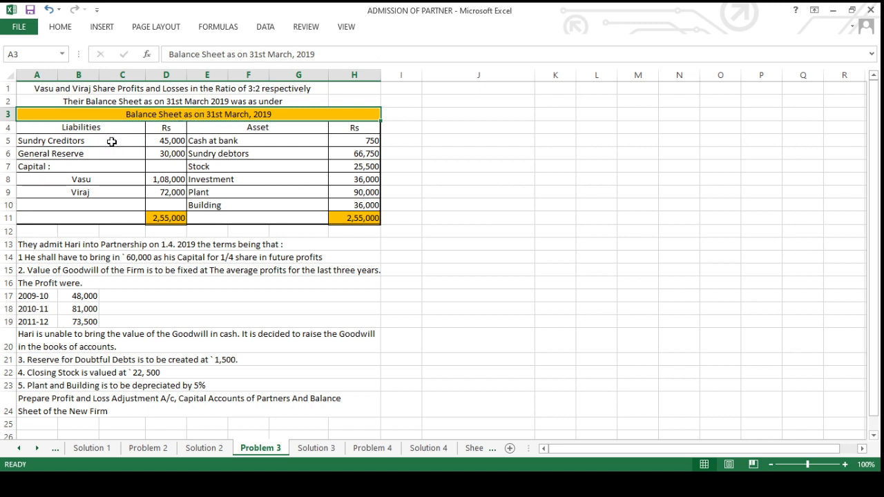
left_click(112, 142)
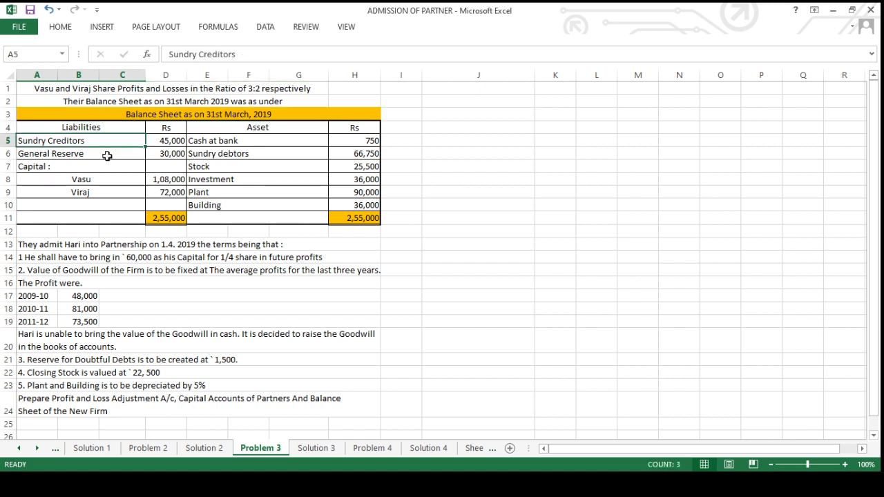
left_click(104, 155)
left_click(98, 167)
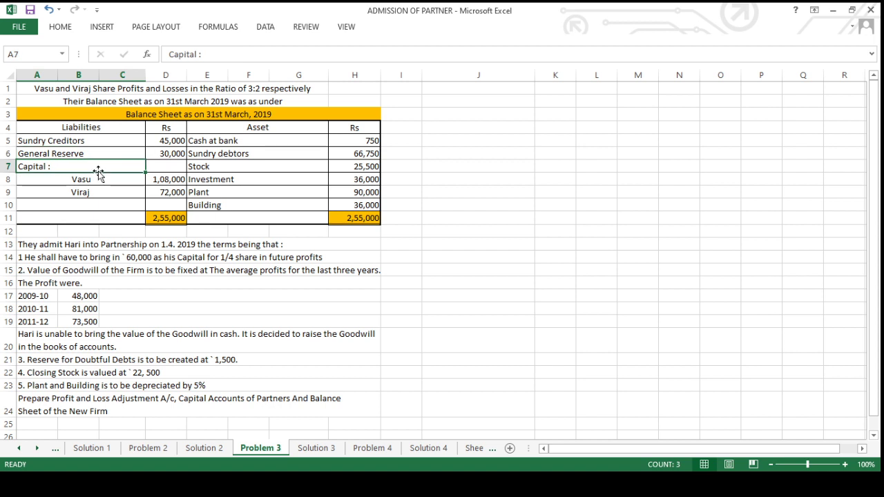
left_click(97, 181)
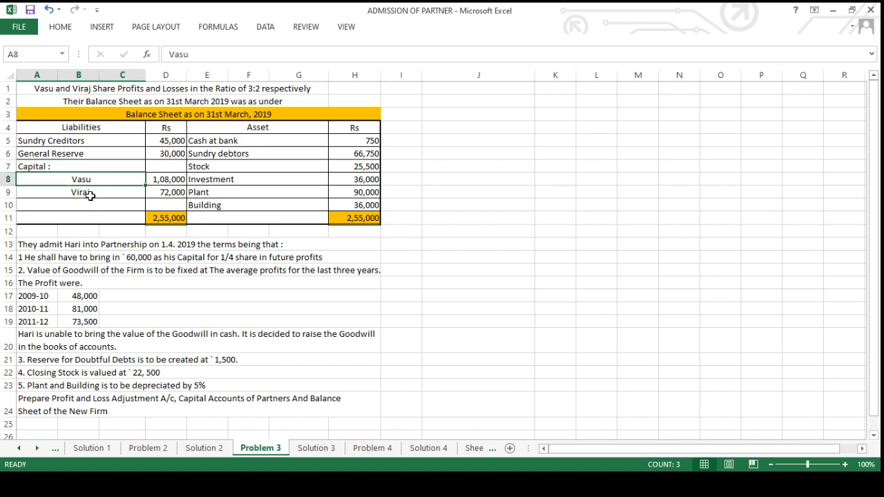
left_click(91, 194)
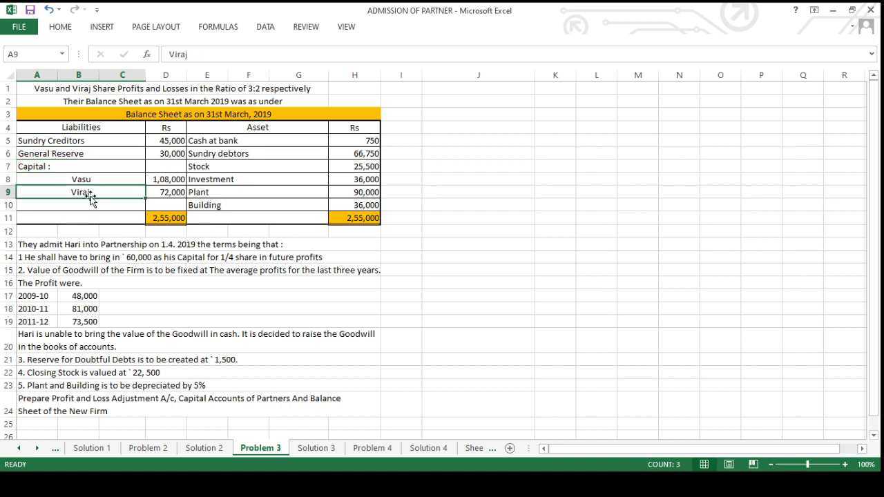
left_click(284, 141)
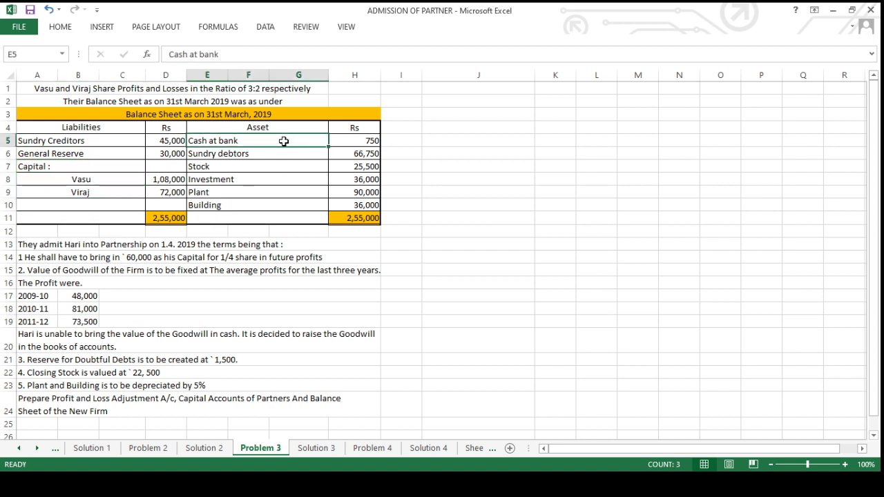
left_click(273, 158)
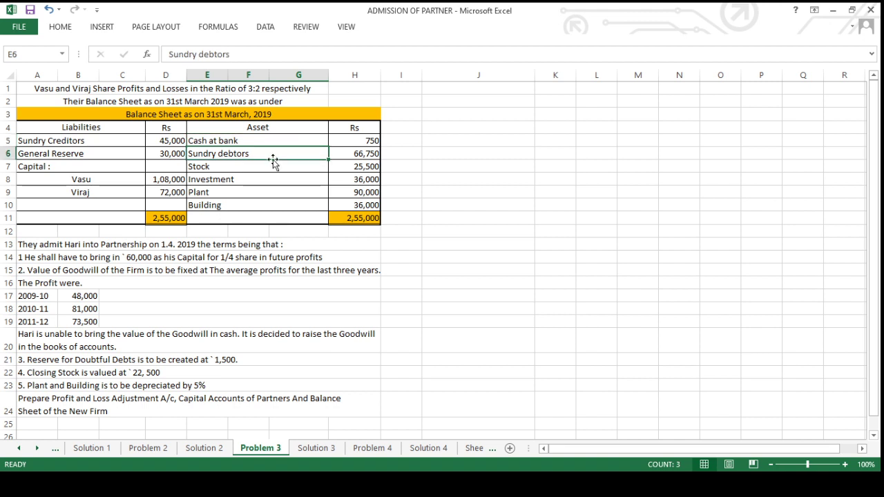
left_click(259, 168)
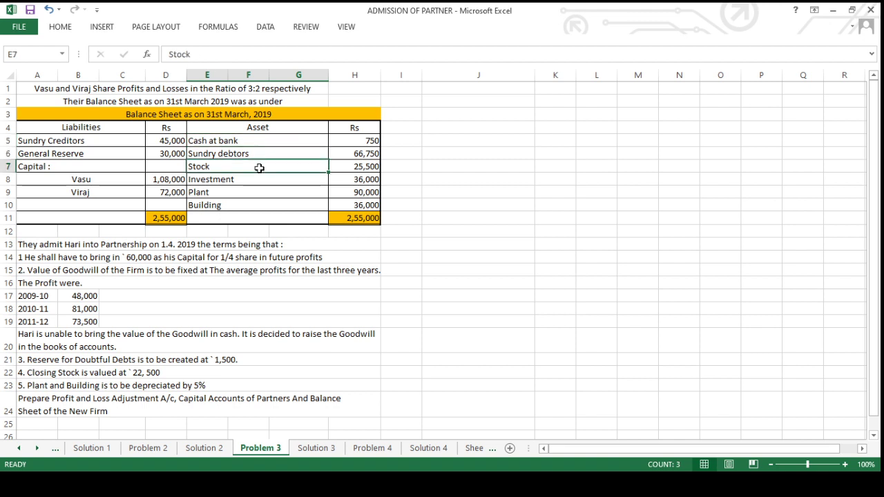
left_click(249, 180)
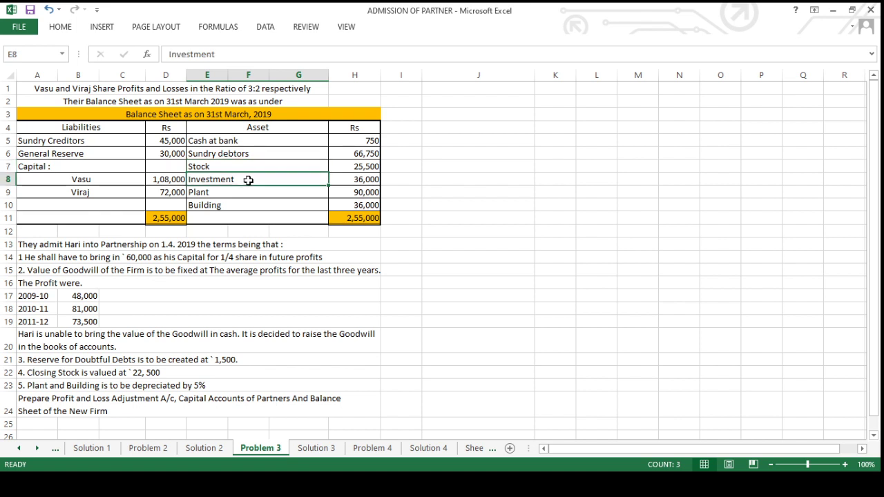
left_click(235, 193)
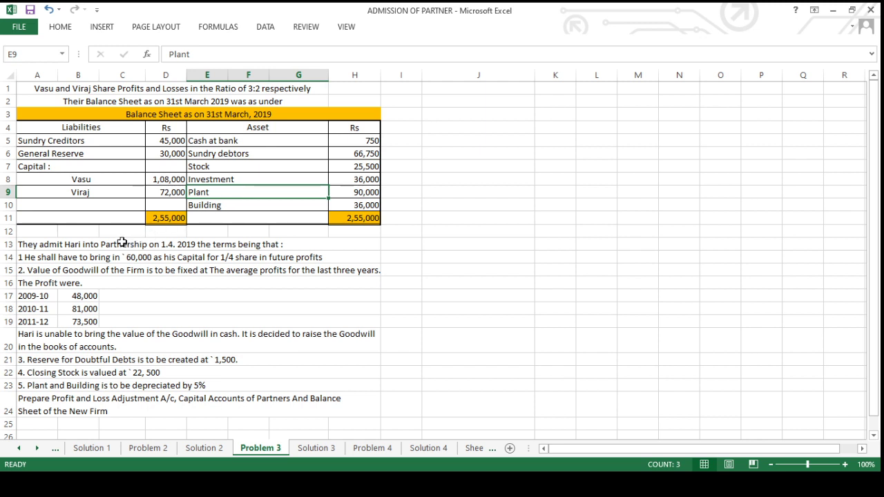
left_click(122, 242)
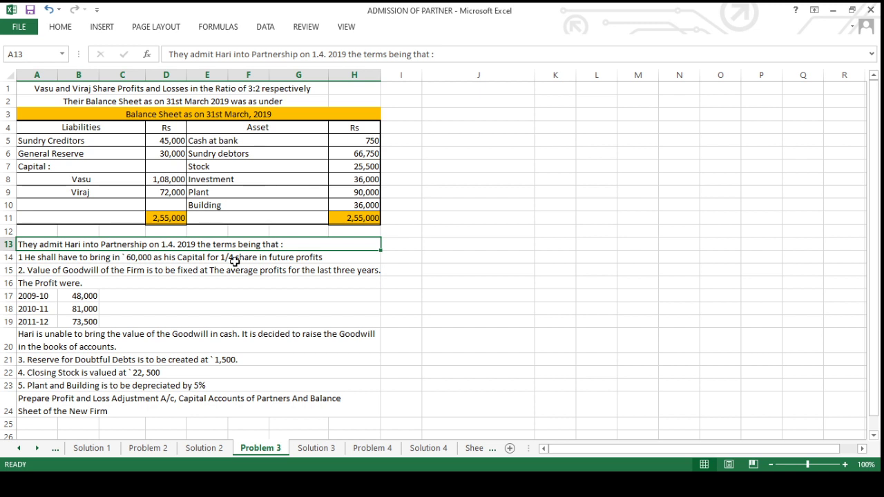
left_click(169, 263)
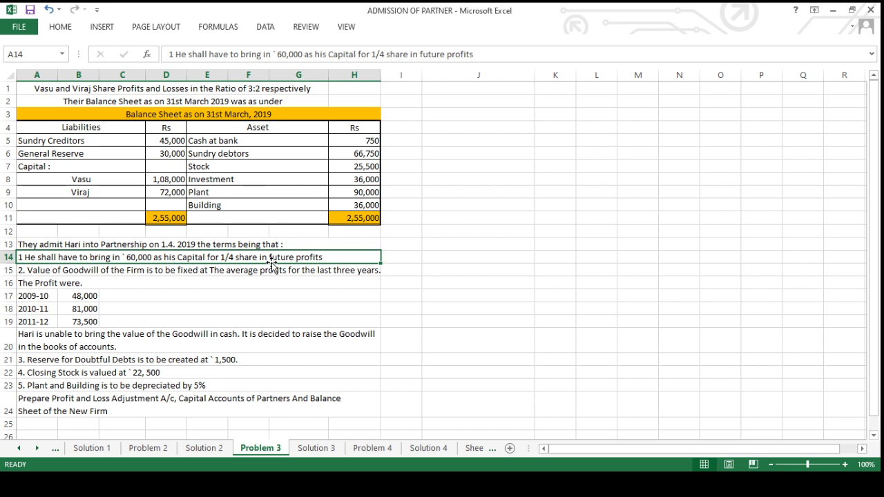
left_click(139, 280)
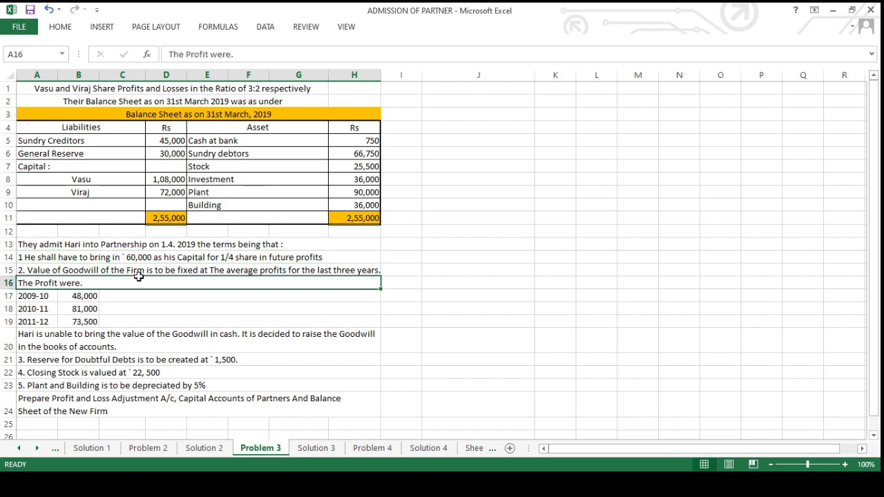
left_click(131, 268)
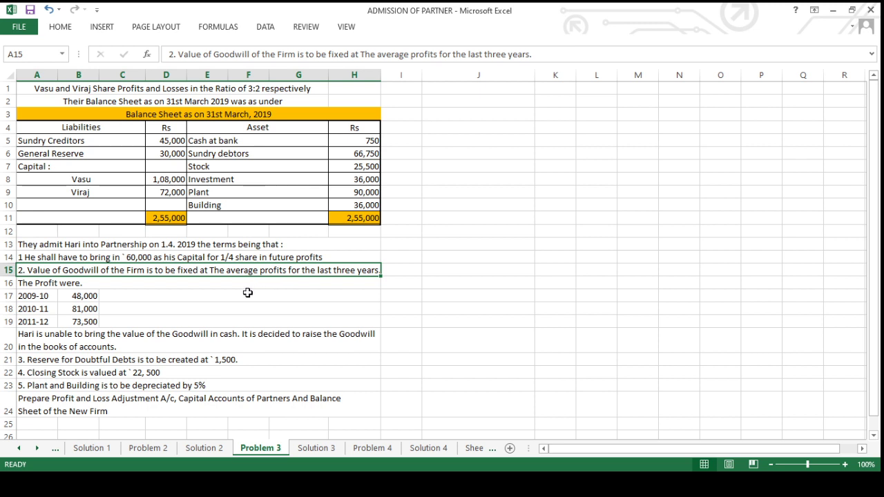
Step: Calculate the average profit of the three years in C17 with the formula +(B17+B18+B19)/3
left_click(195, 295)
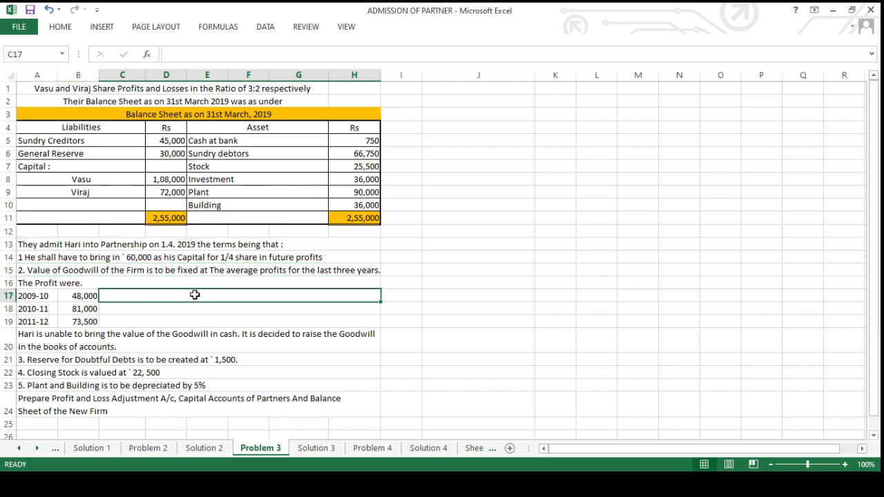
type("+")
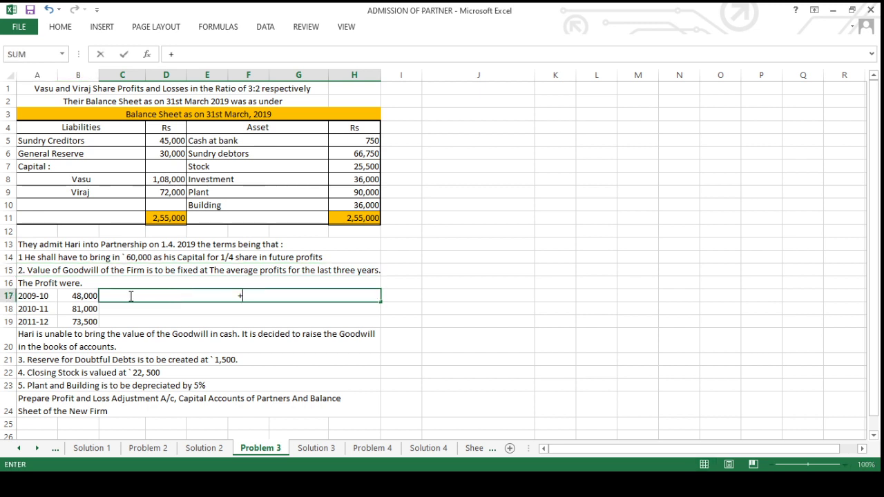
type("(")
left_click(83, 297)
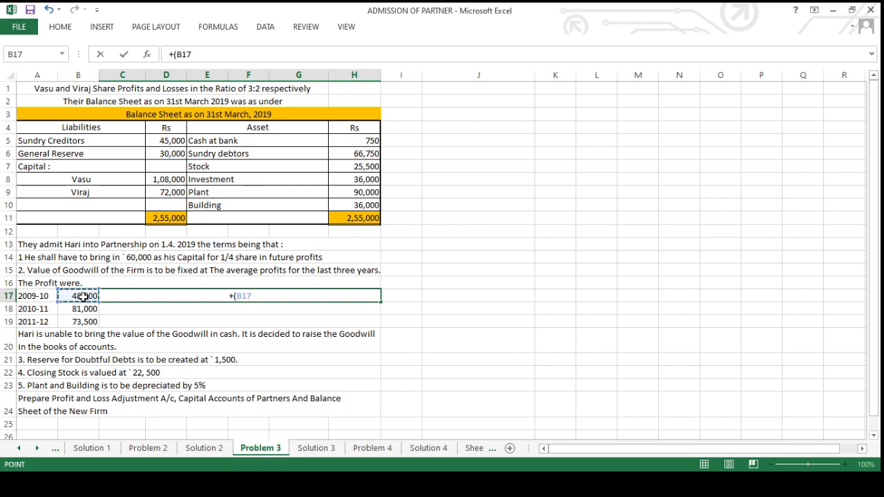
type("+")
left_click(83, 309)
type("+B18+")
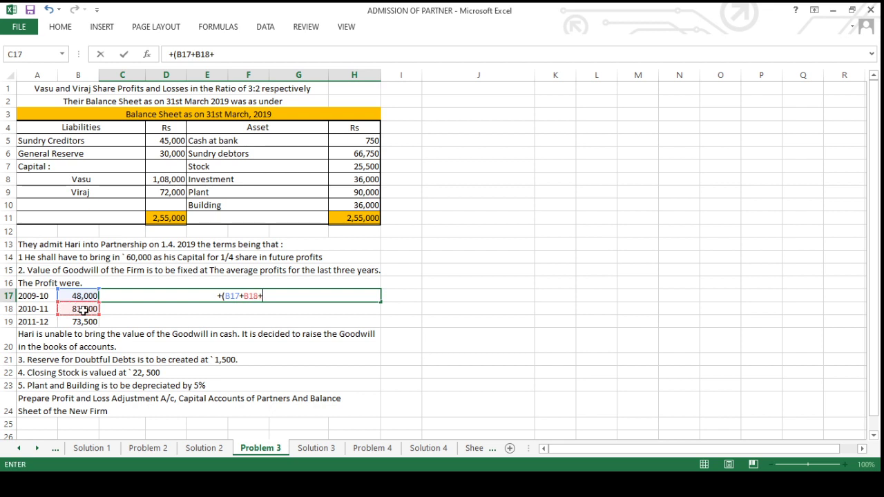
left_click(83, 322)
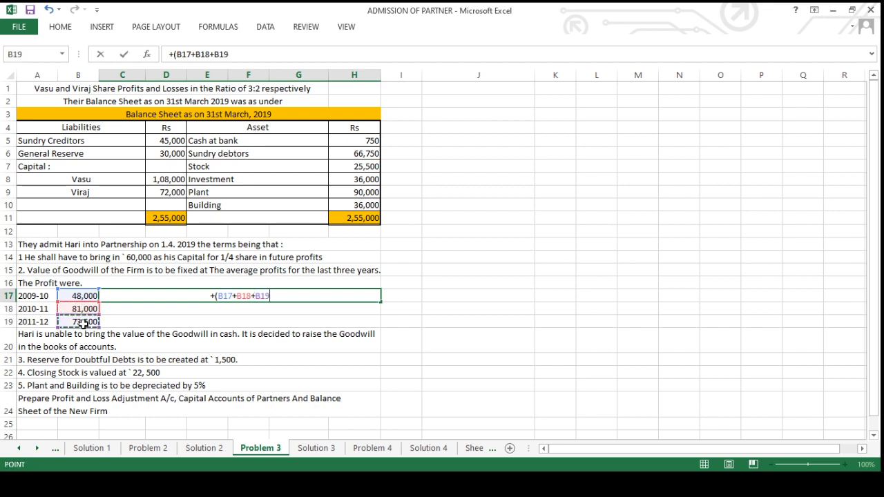
type(")/")
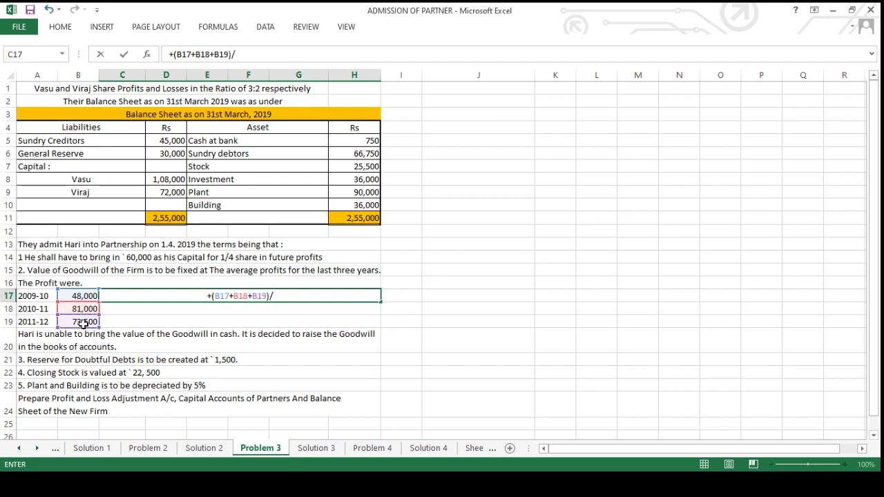
type("3")
key("Return")
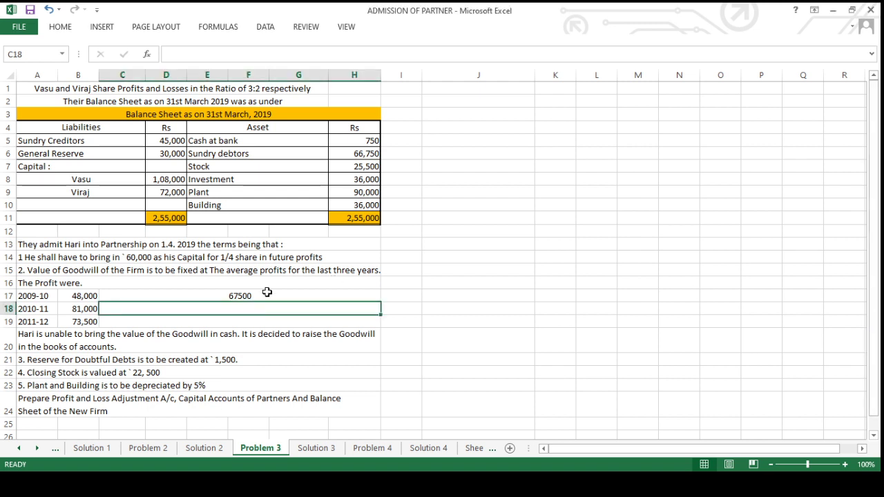
Step: Colour the word "raise" red in the goodwill term in A20
left_click(150, 340)
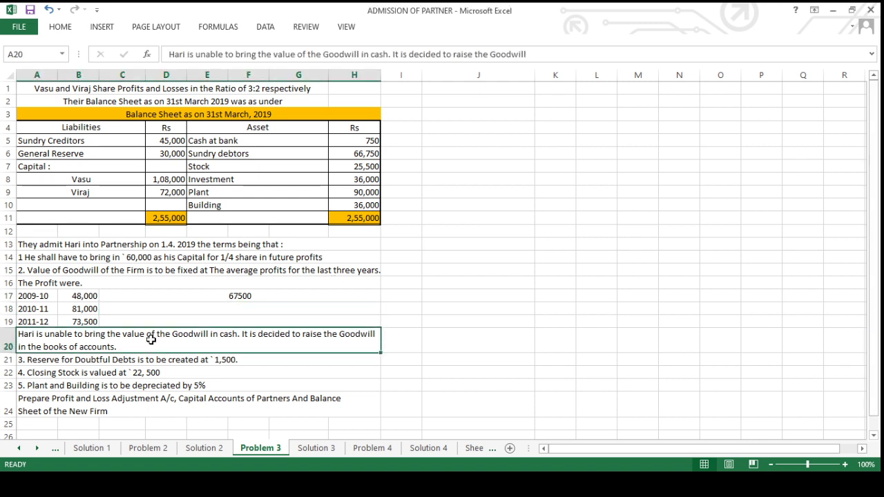
scroll(150, 340, "down", 1)
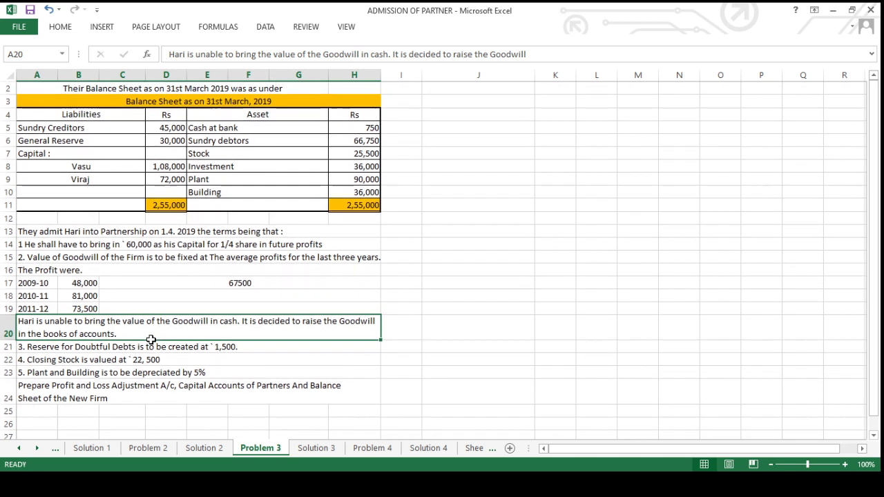
left_click(228, 283)
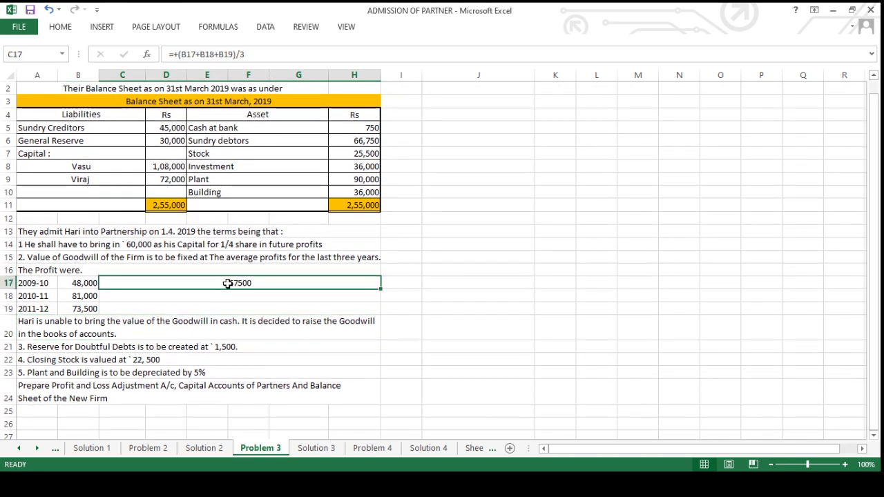
left_click(204, 320)
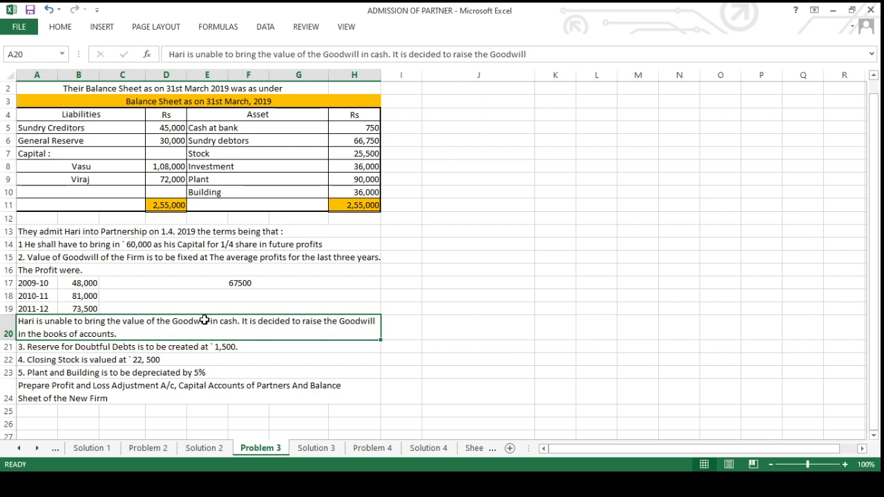
double_click(322, 323)
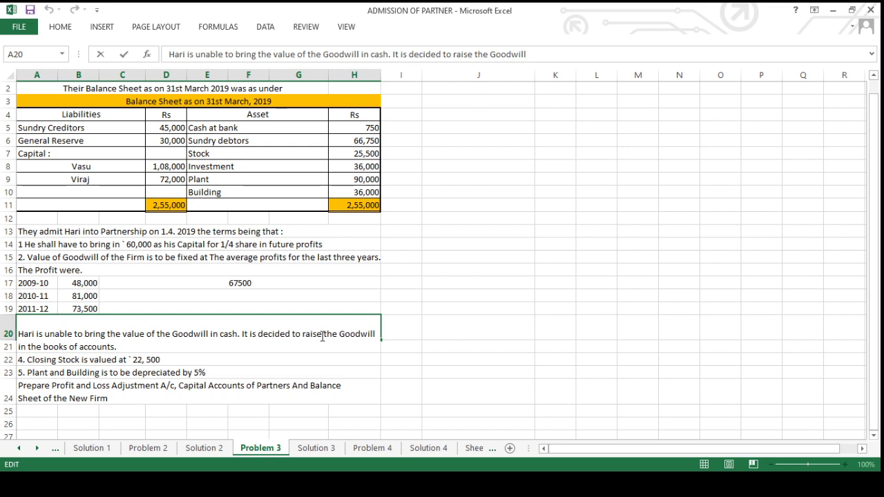
left_click_drag(323, 336, 303, 339)
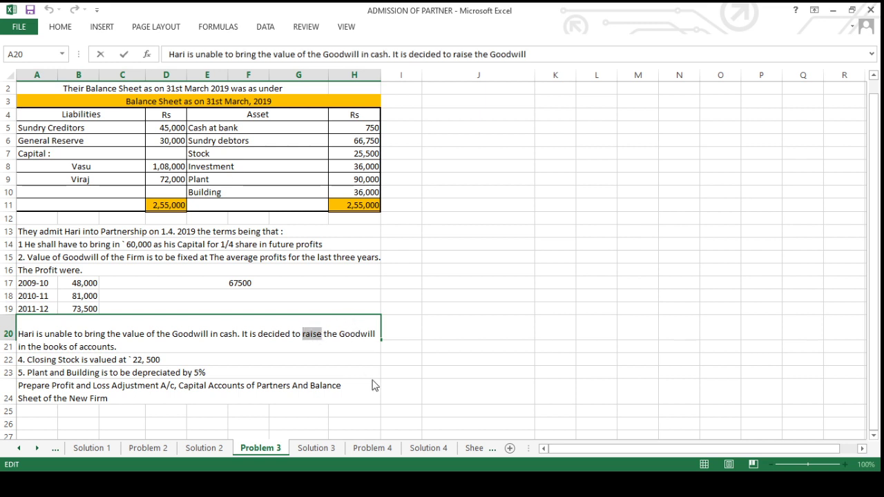
key("alt+h")
key("f")
key("c")
key("Return")
left_click(415, 388)
left_click(414, 329)
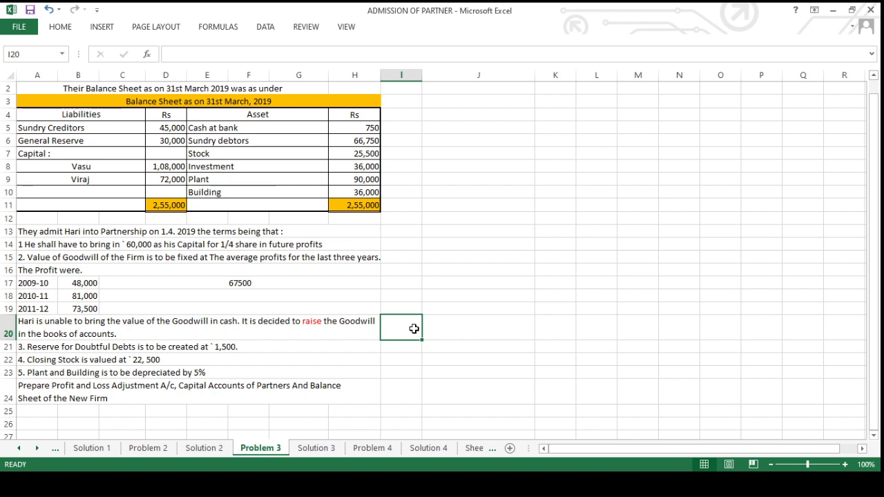
Step: Highlight the Sundry debtors label in E6 in yellow for the doubtful debts reserve adjustment
left_click(159, 350)
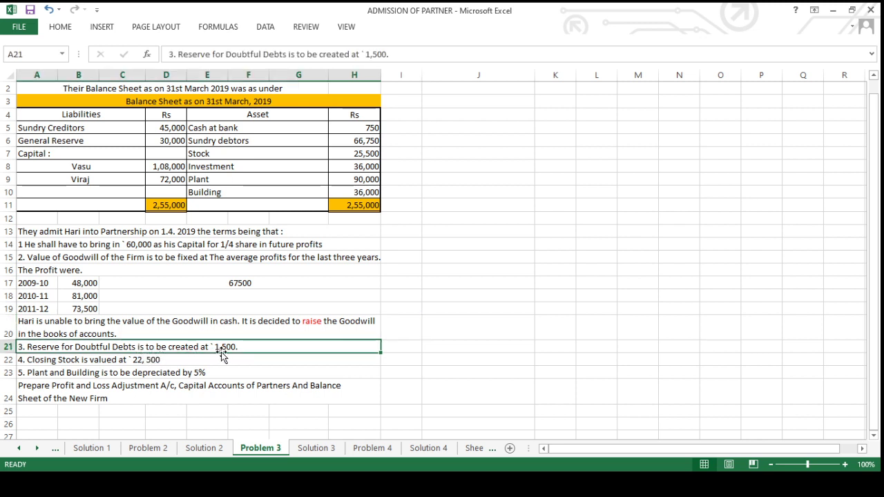
left_click(247, 142)
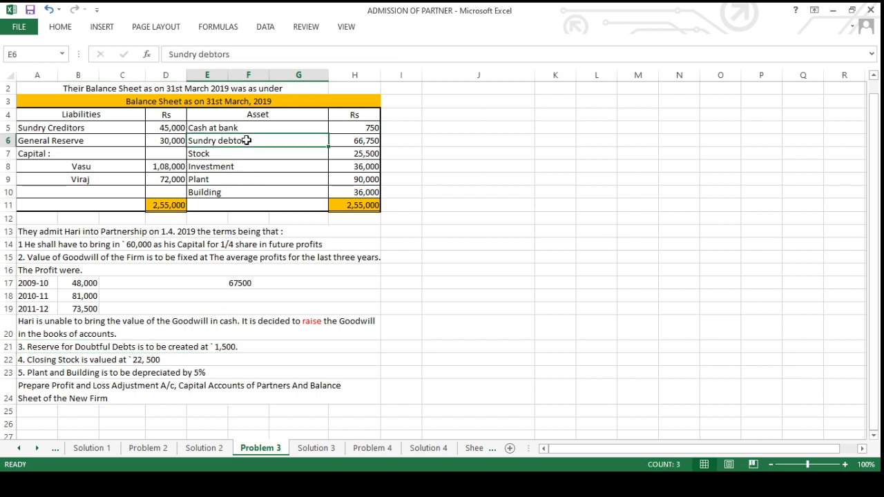
left_click(62, 28)
key("F4")
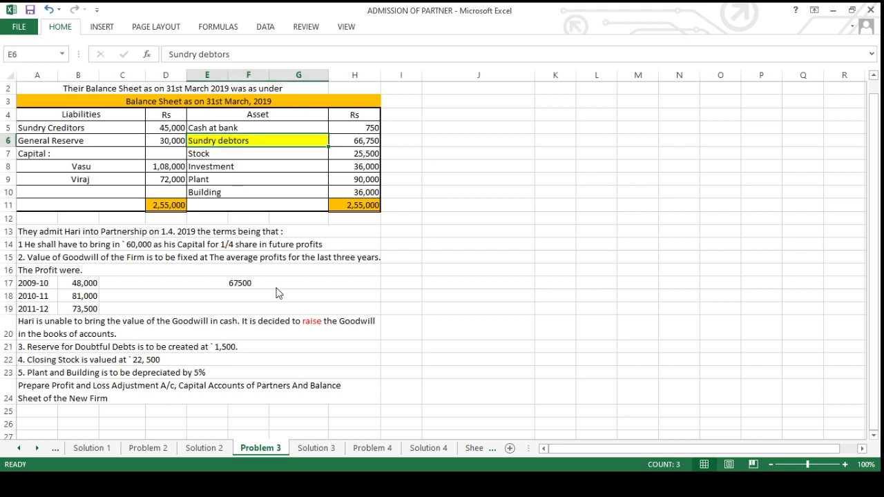
Step: Compare the closing stock valuation term in A22 with the Stock entry among the balance sheet's assets
left_click(223, 359)
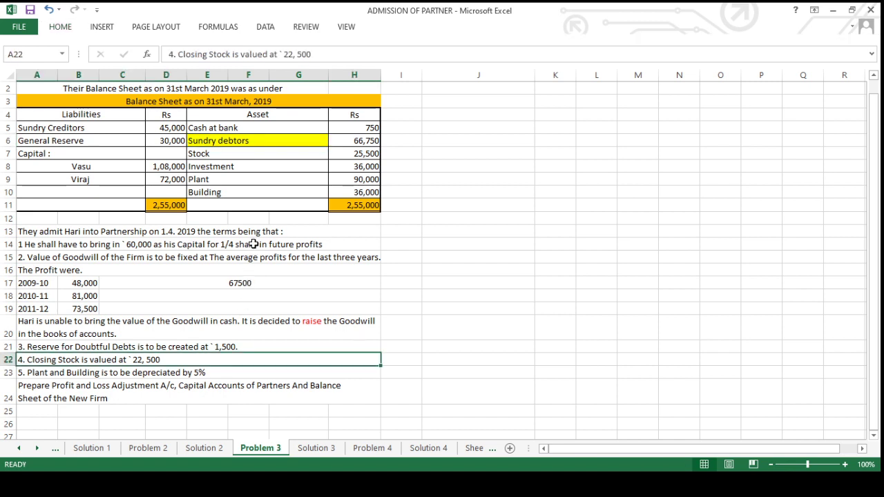
left_click(363, 153)
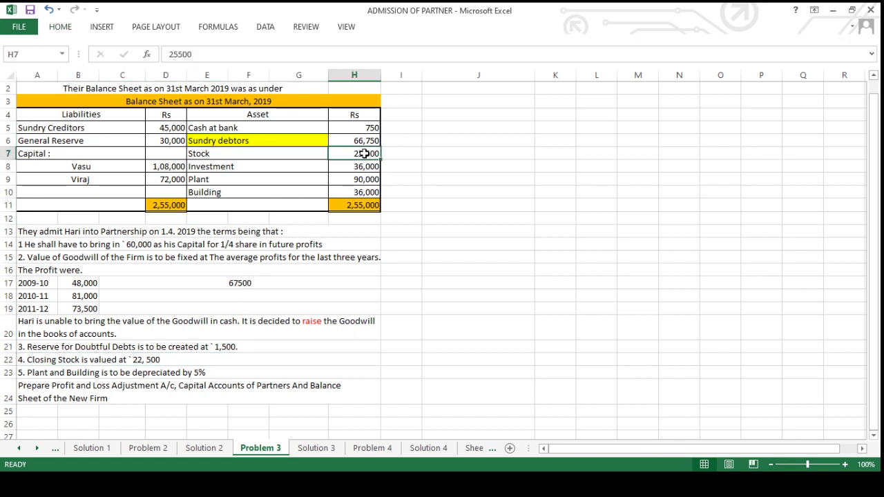
left_click(265, 155)
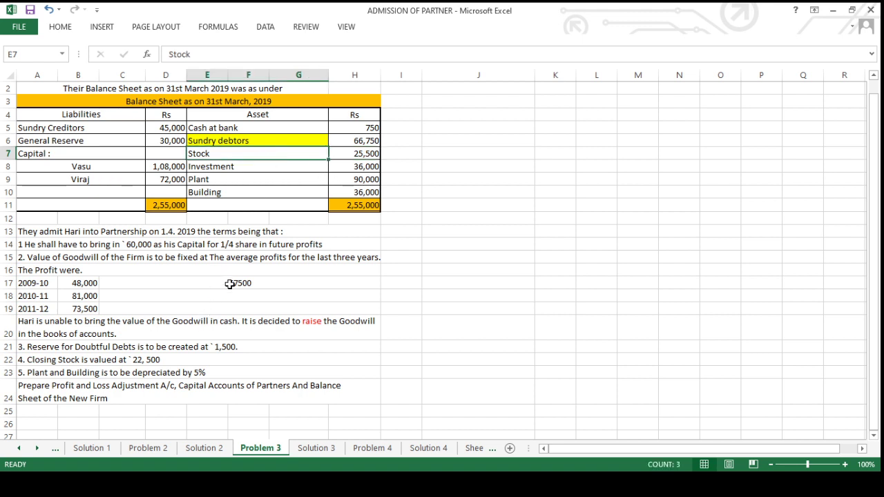
Step: Highlight the Stock, Plant and Building labels among the assets in yellow for the closing stock and depreciation adjustments
key("F4")
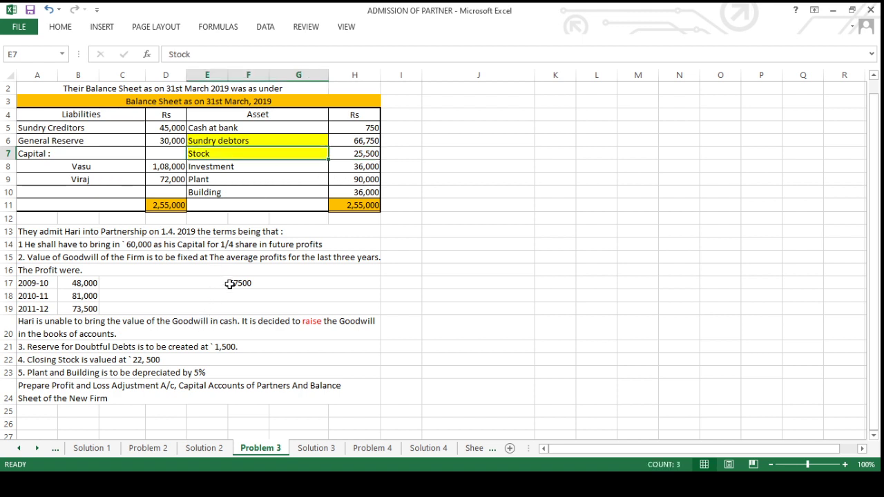
left_click(183, 372)
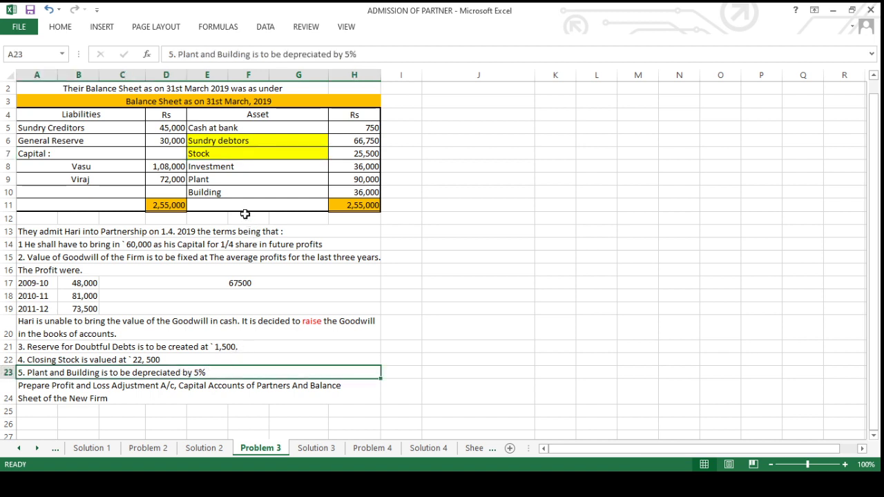
left_click(216, 181)
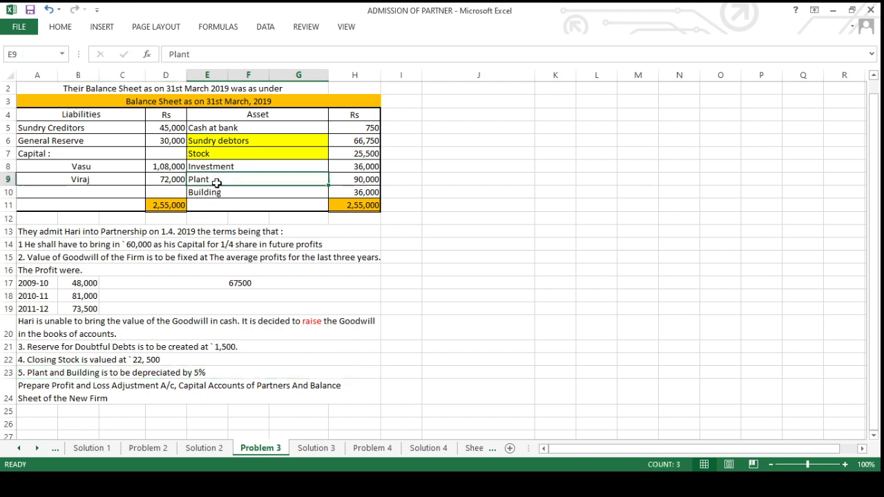
key("F4")
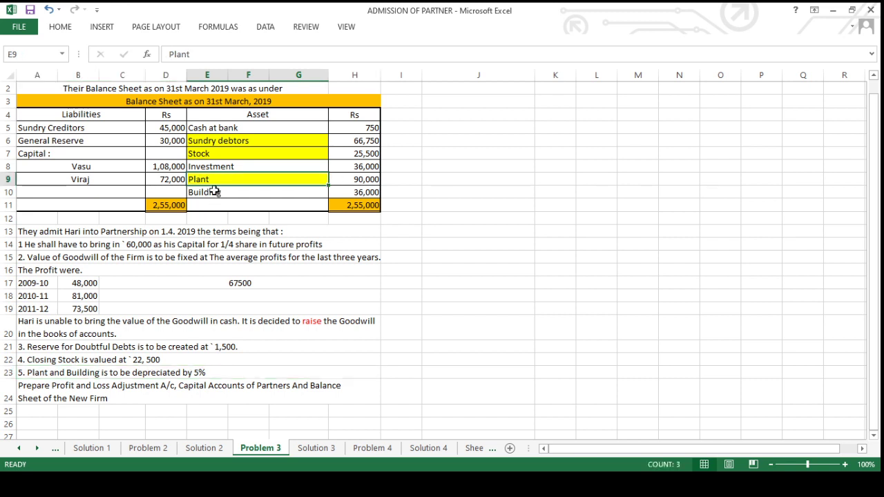
left_click(214, 191)
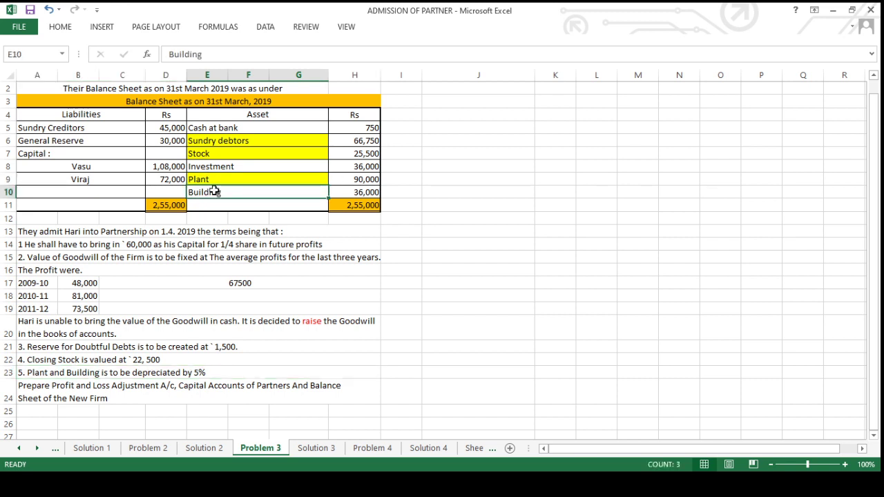
key("F4")
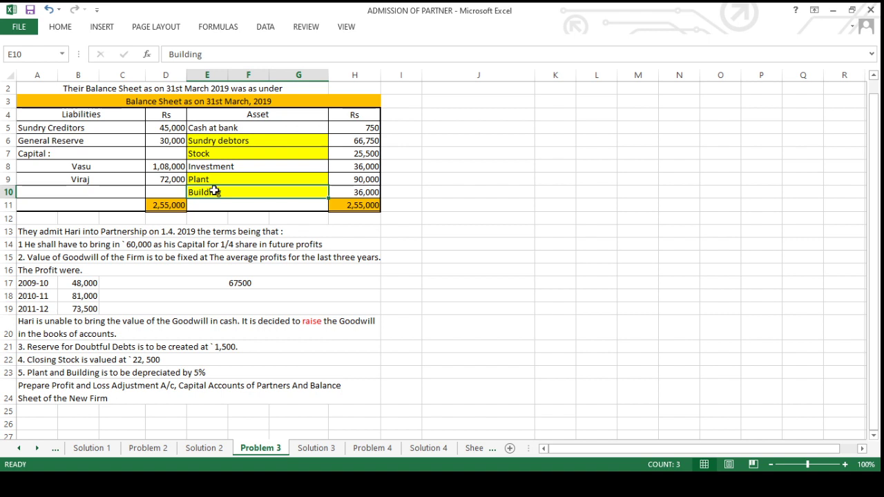
Step: Review the accounts required in A24 and the Solution 3 templates for profit and loss adjustment, cash, goodwill, balance sheet and partners' capital
left_click(106, 389)
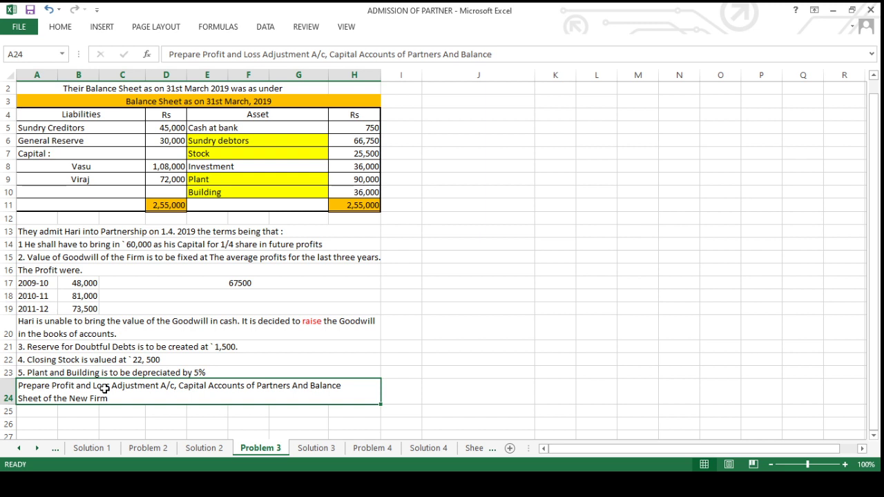
left_click(300, 448)
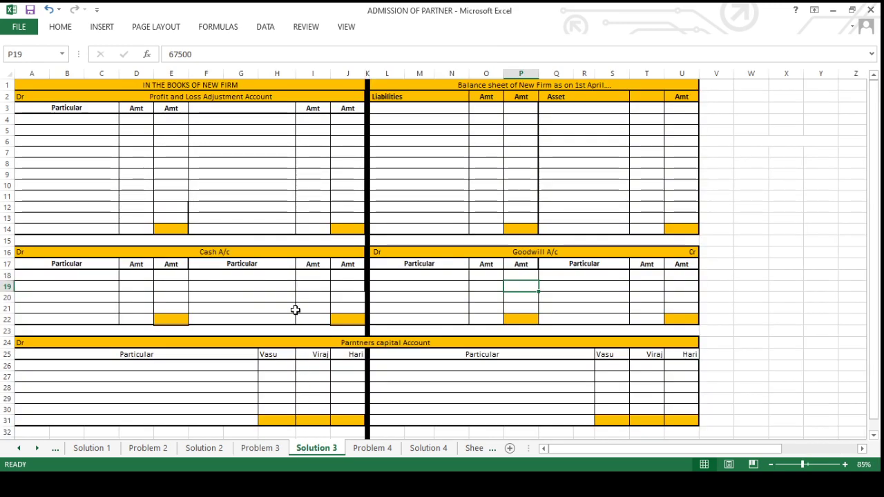
scroll(295, 310, "down", 1)
scroll(295, 310, "up", 1)
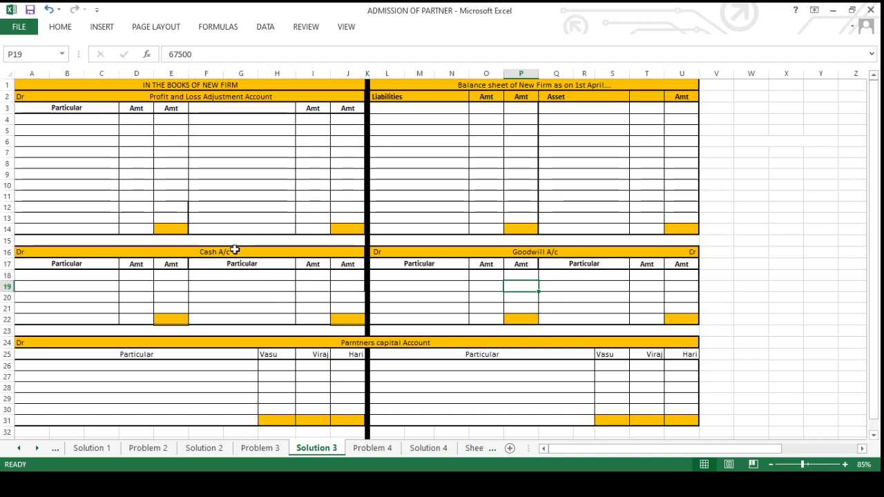
left_click_drag(235, 250, 514, 316)
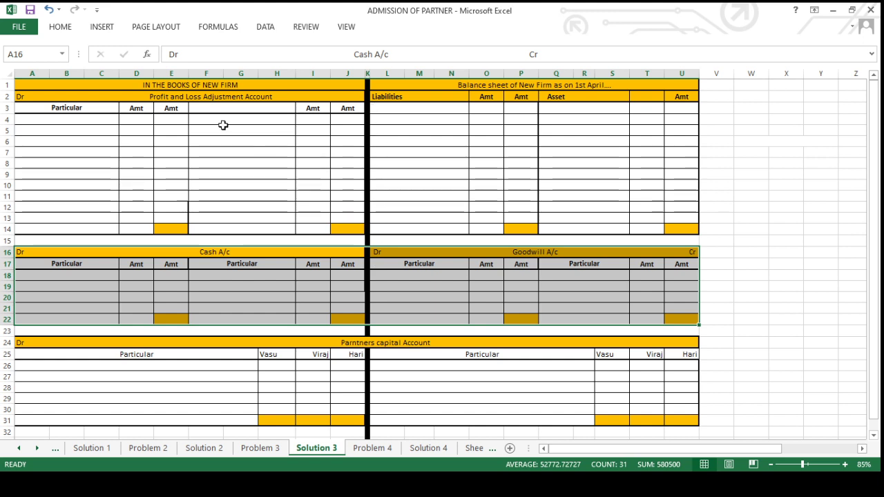
left_click_drag(95, 84, 119, 334)
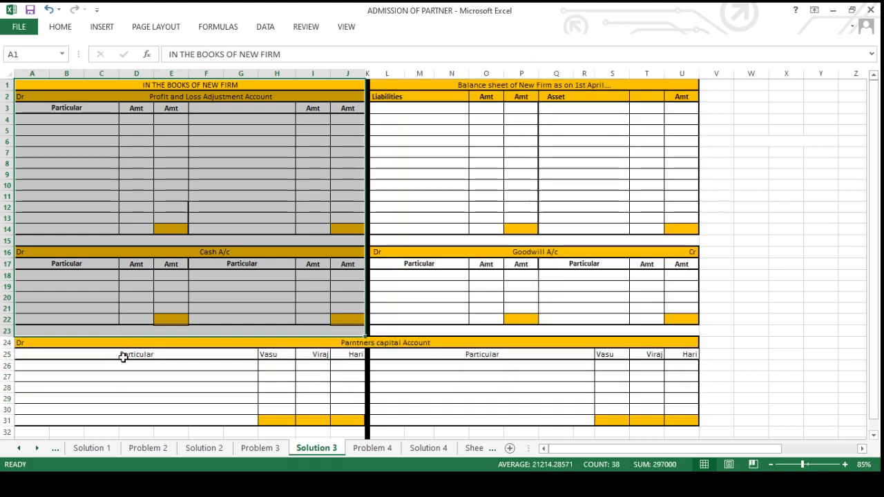
left_click_drag(461, 85, 450, 317)
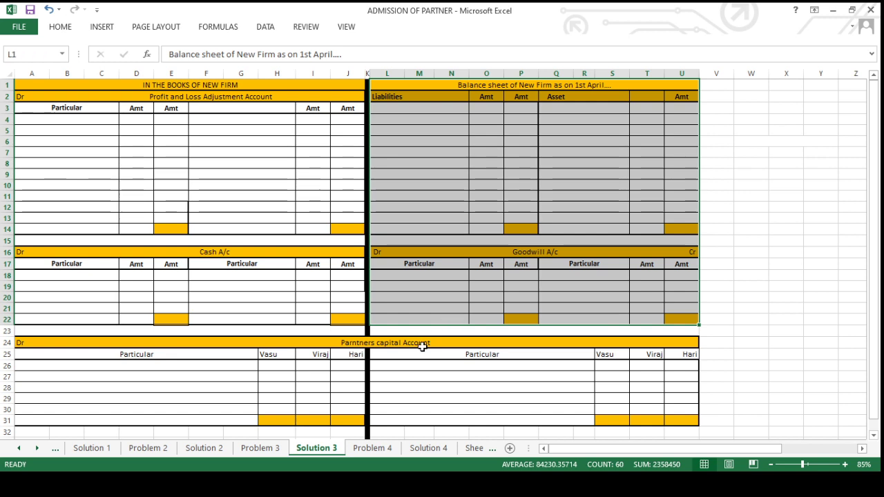
left_click(289, 342)
left_click_drag(288, 343, 294, 416)
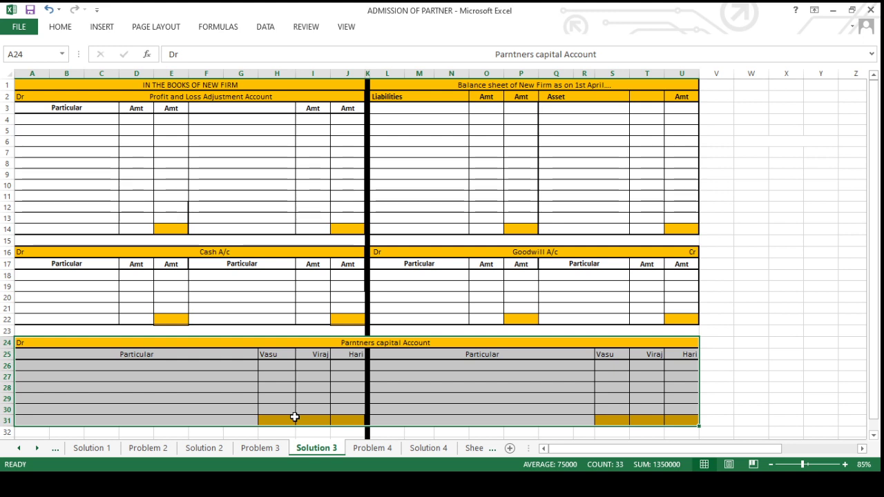
Step: Look up Sundry Creditors in the Problem 3 balance sheet and find its line among the liabilities of the new firm in Solution 3
left_click(263, 449)
scroll(372, 333, "up", 1)
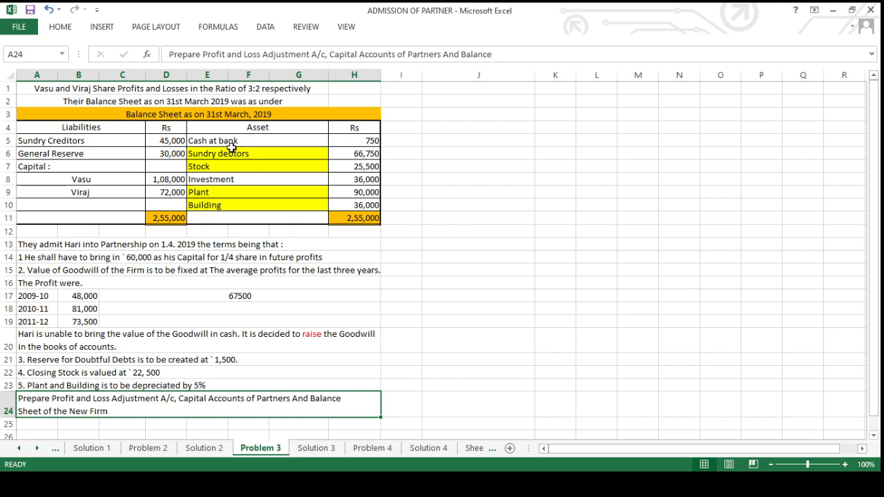
left_click(118, 140)
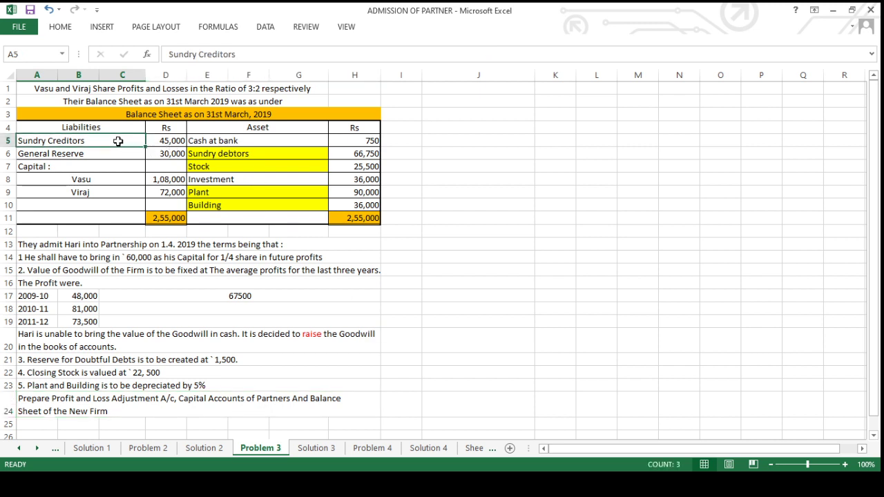
left_click_drag(166, 141, 121, 141)
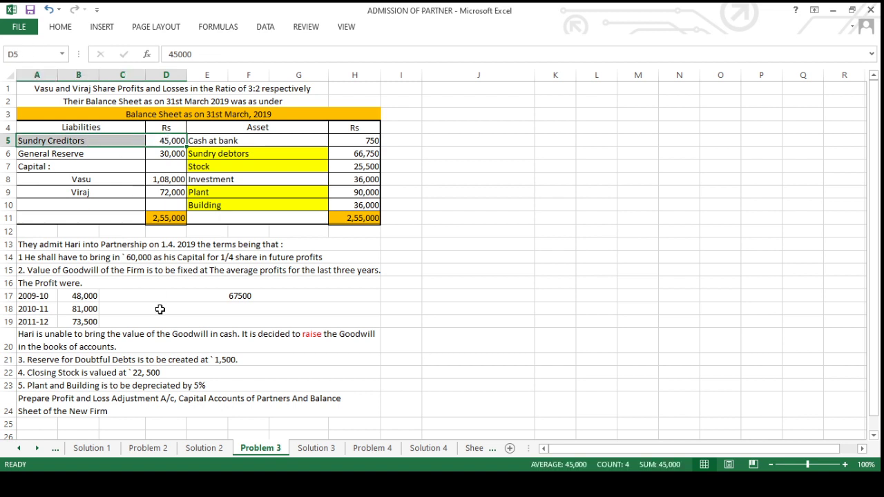
left_click(316, 448)
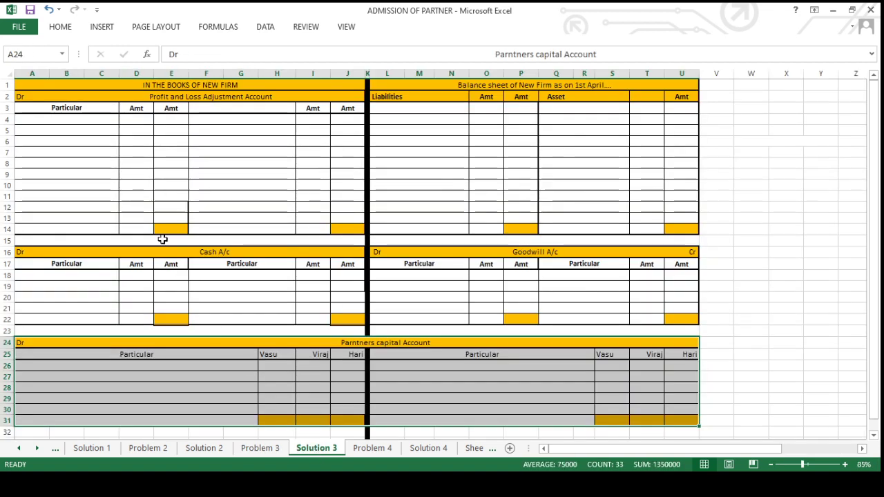
left_click(428, 142)
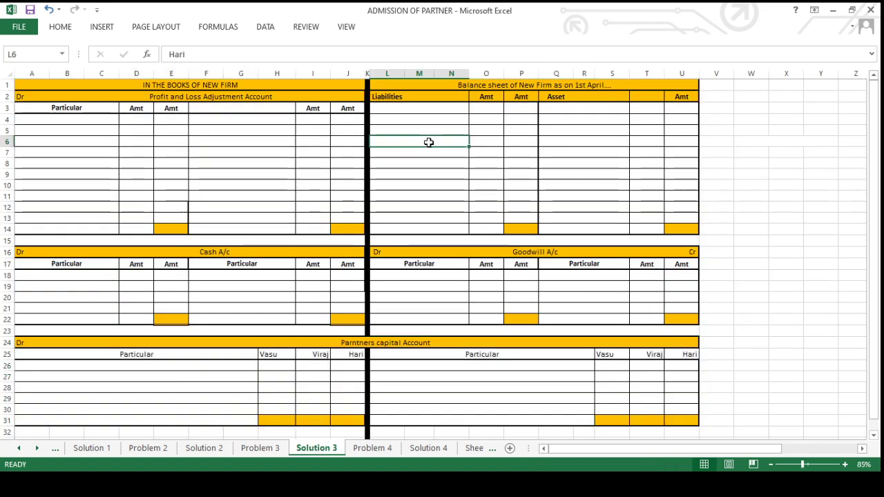
key("Up")
key("Up")
key("Down")
key("Down")
key("Down")
key("Down")
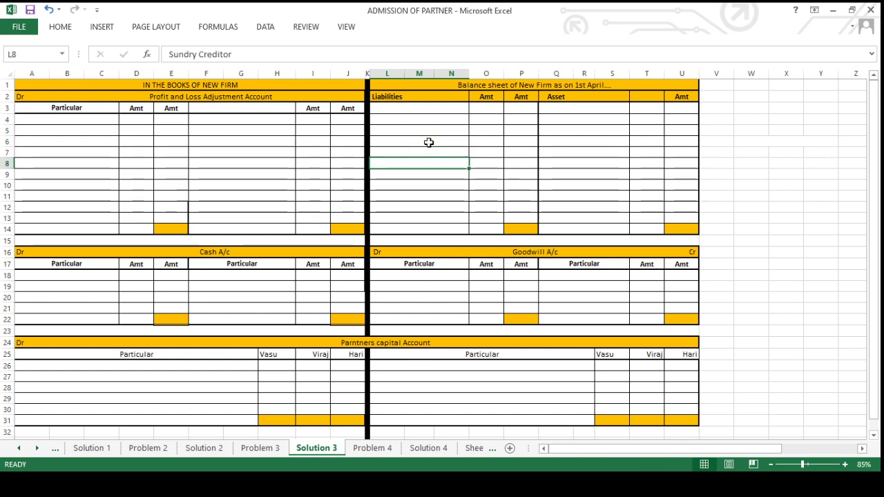
key("F4")
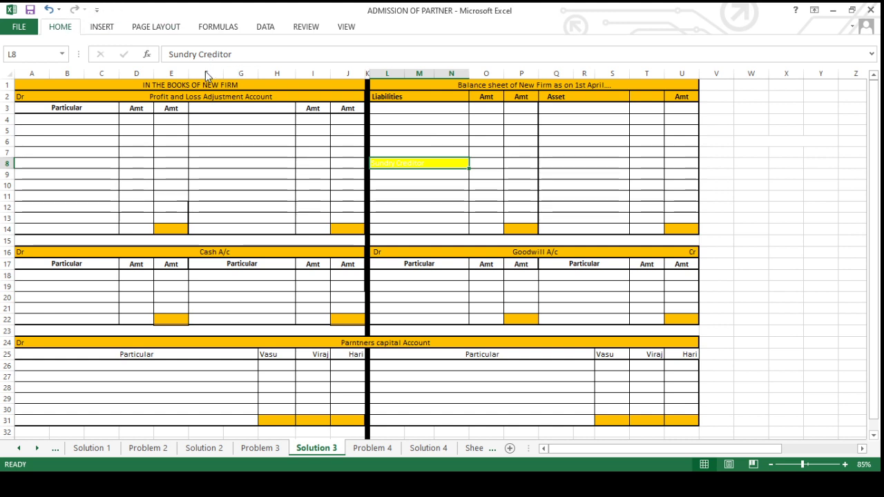
left_click(205, 120)
key("ctrl+z")
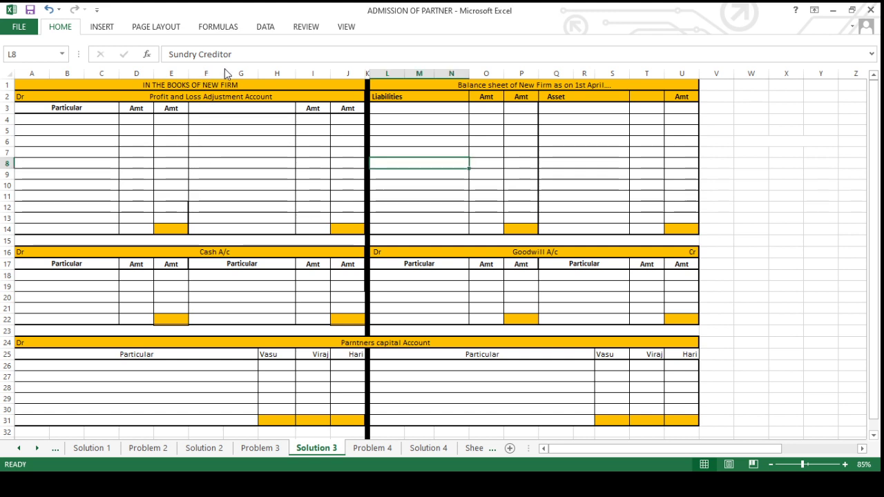
Step: Make the Sundry Creditor label in L8 readable in black and enter 45000 as its amount in P8
key("ctrl+z")
left_click(484, 164)
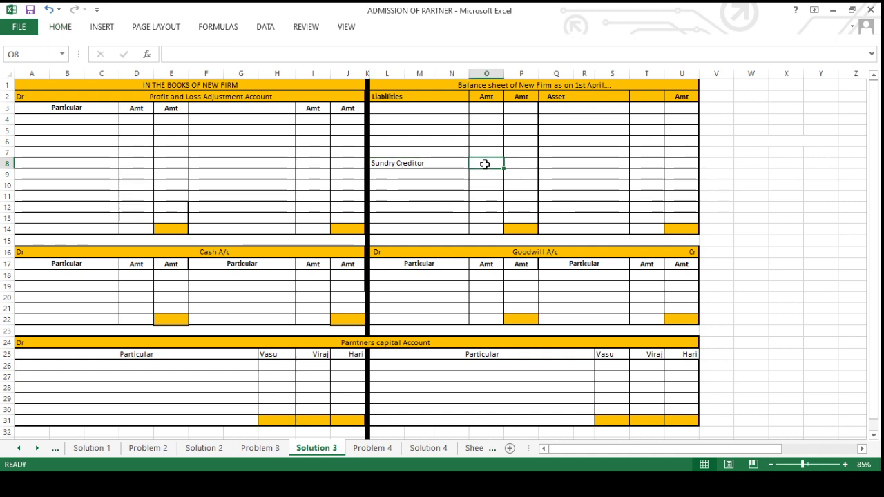
key("Right")
type("45000")
key("ctrl+Return")
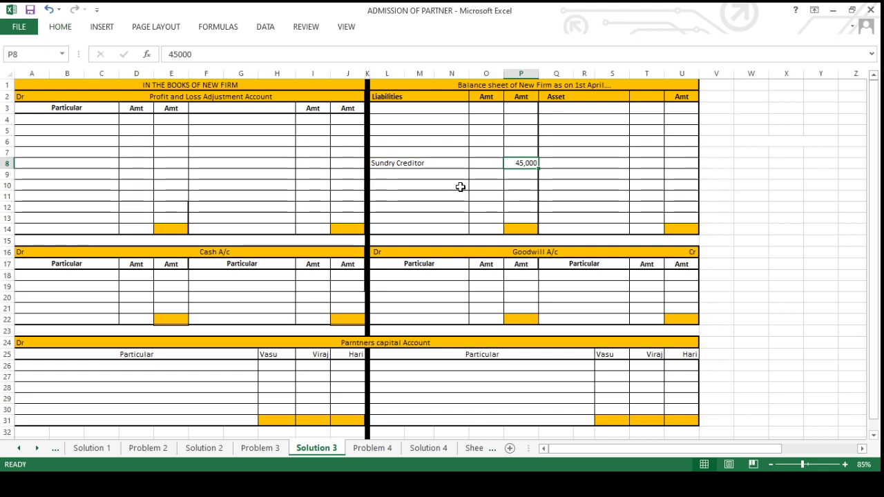
Step: Check the General Reserve liability in Problem 3 and show the credit entry "By General Reserve A/c" in L27 of the partners' capital account
left_click(279, 449)
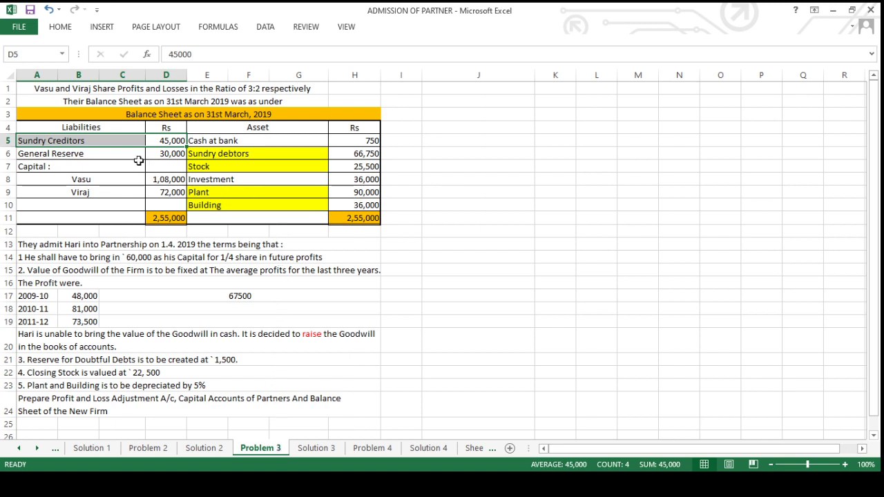
left_click(130, 155)
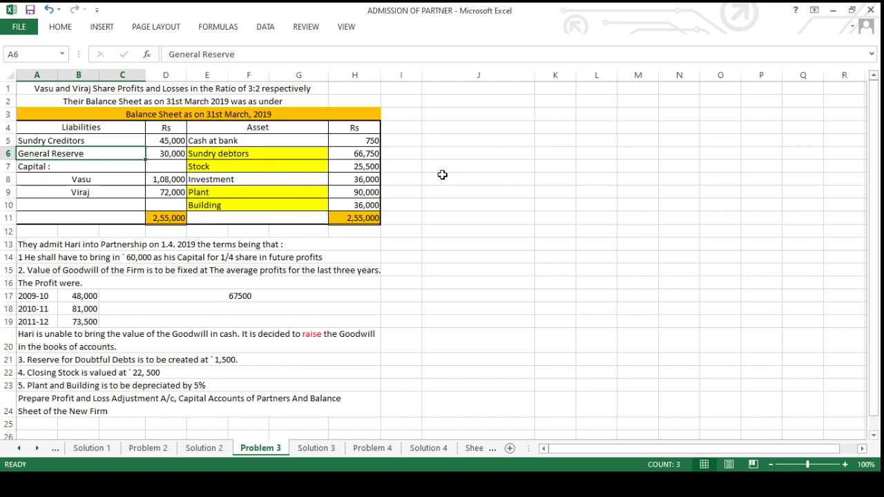
left_click(88, 127)
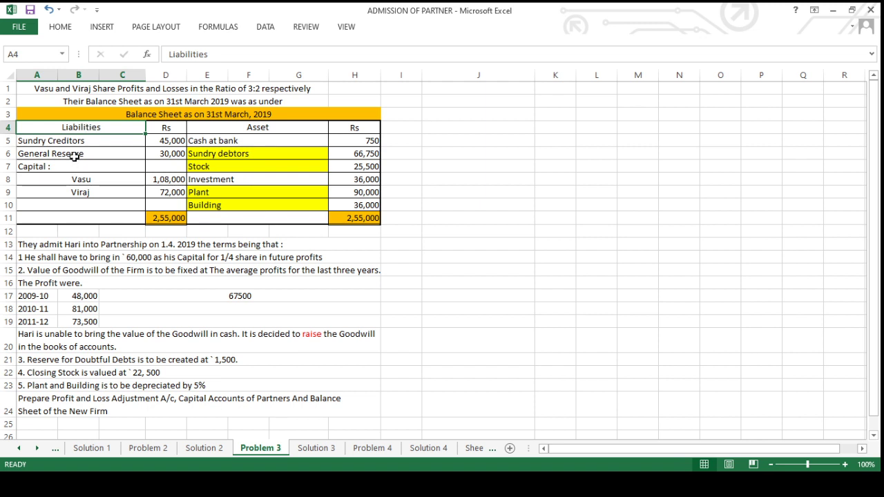
left_click(74, 156)
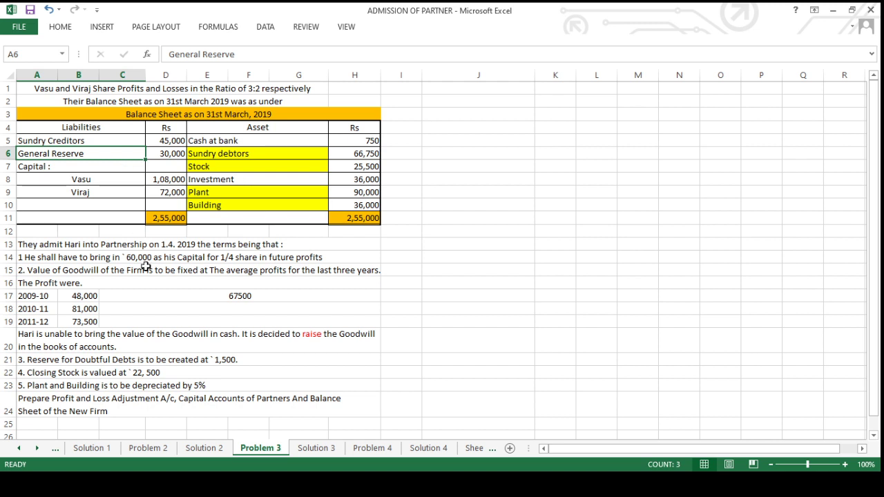
left_click(316, 448)
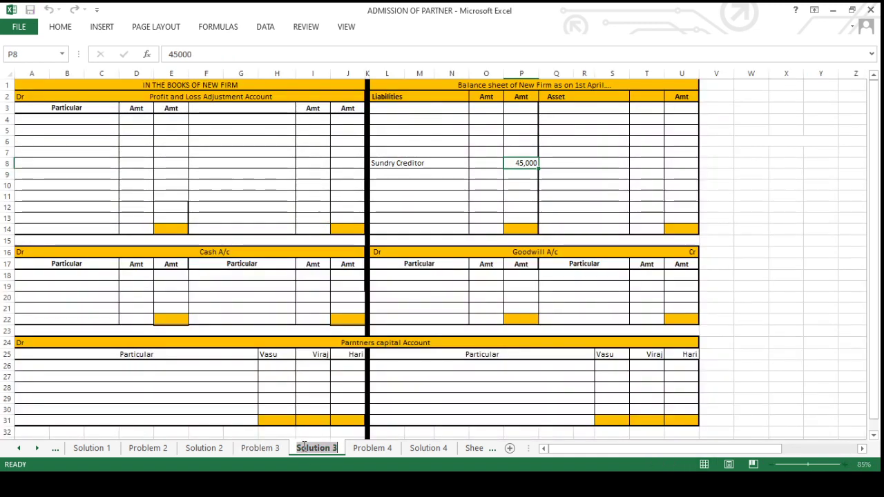
left_click(322, 274)
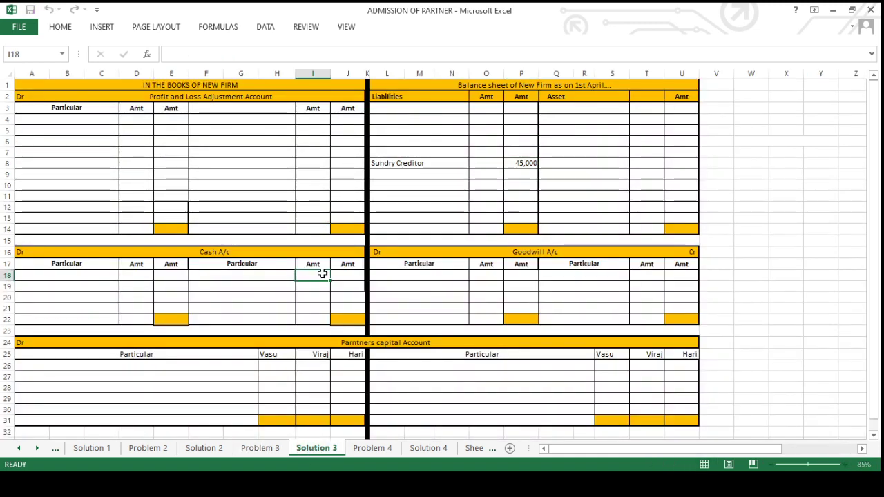
left_click(416, 345)
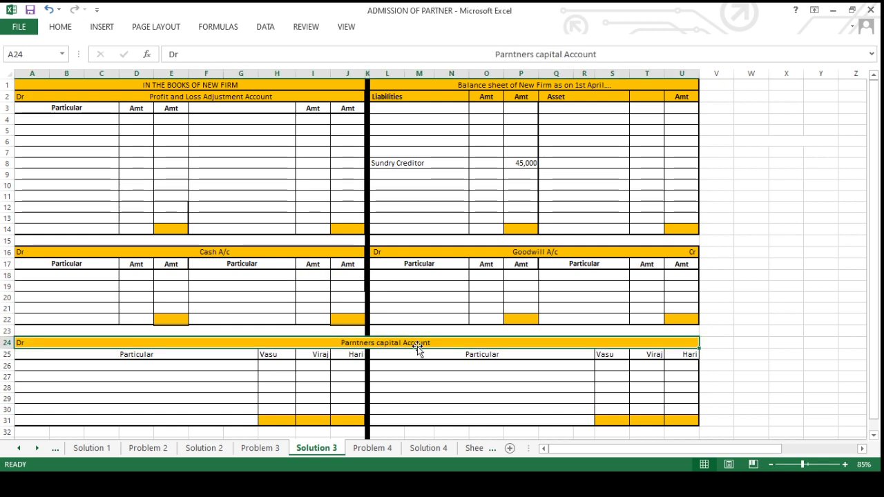
left_click(642, 348)
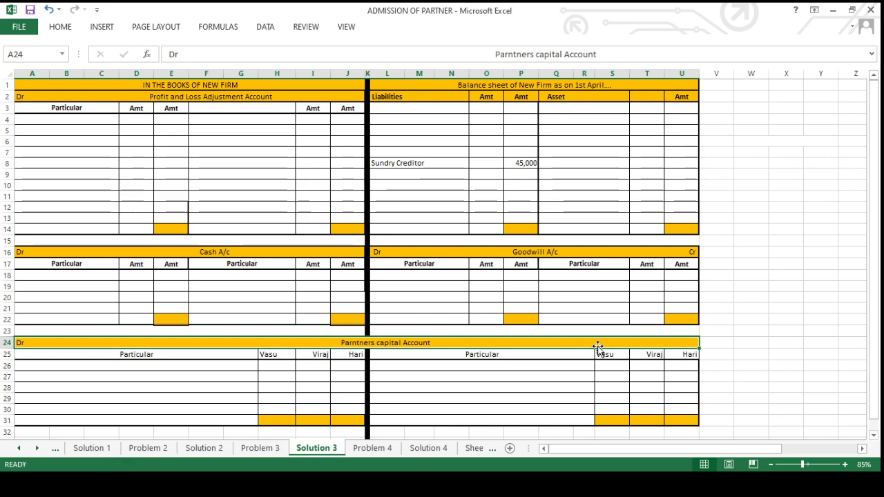
left_click(537, 373)
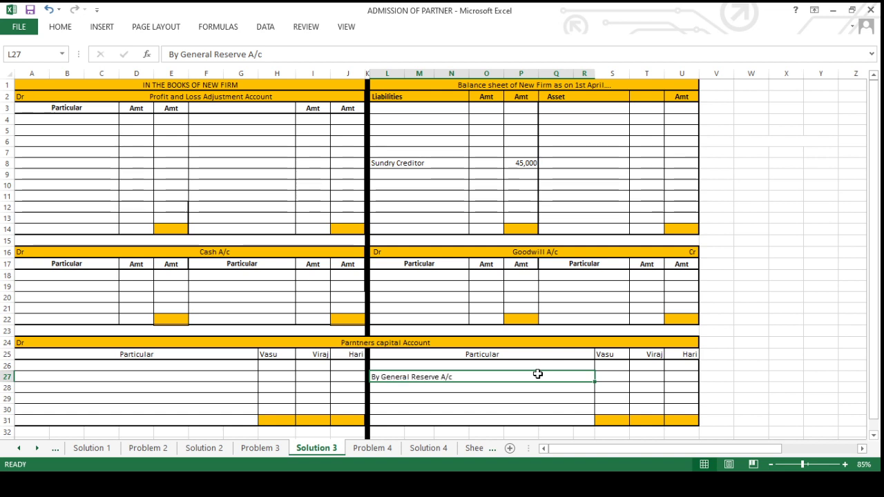
Step: Fill in the old partners' General Reserve shares in the capital account, 18,000 in S27 and 12,000 in T27
left_click(270, 449)
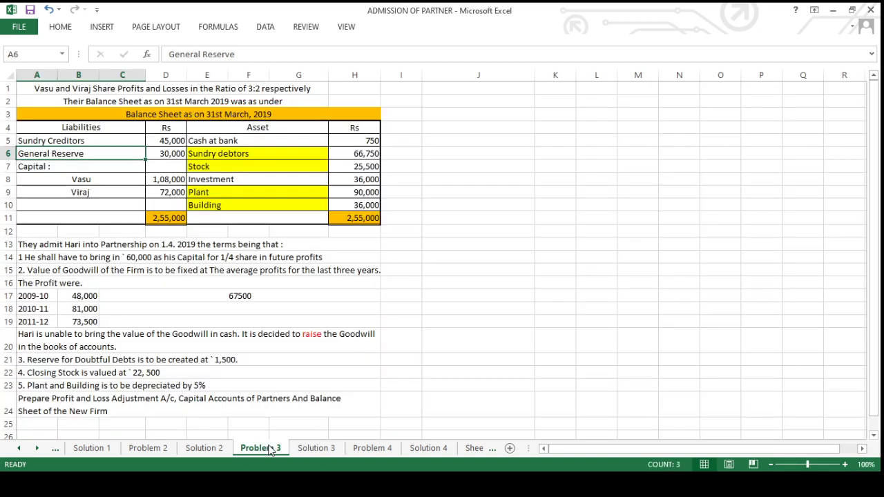
left_click(308, 449)
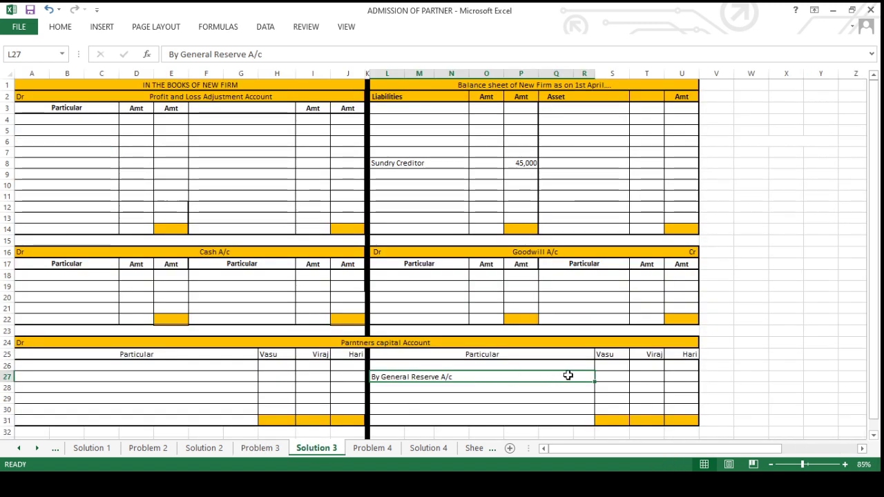
key("Right")
key("Right")
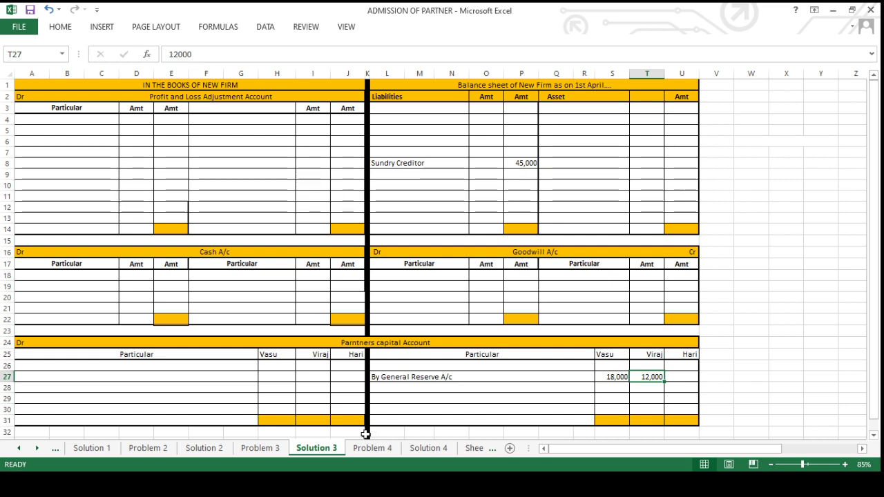
Step: Check the Capital heading in the Problem 3 balance sheet and enter "By Bal b/d" in L26 of Solution 3's partners' capital account
left_click(272, 452)
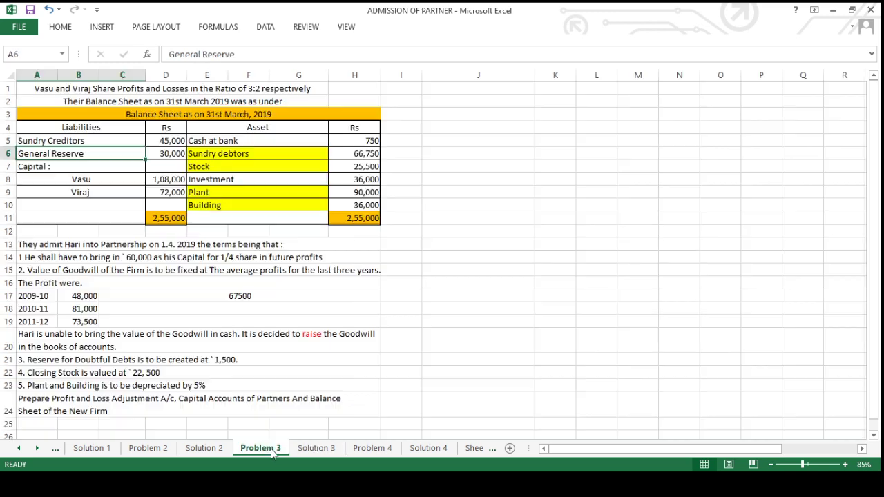
left_click(69, 164)
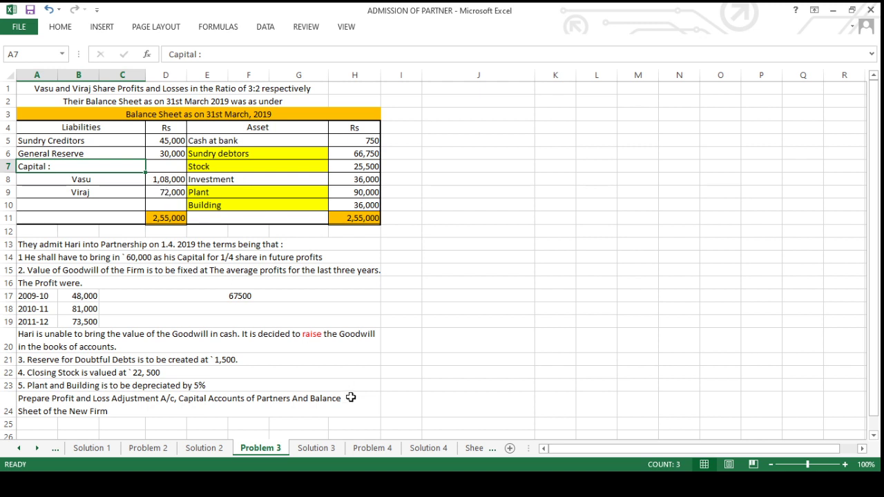
left_click(318, 449)
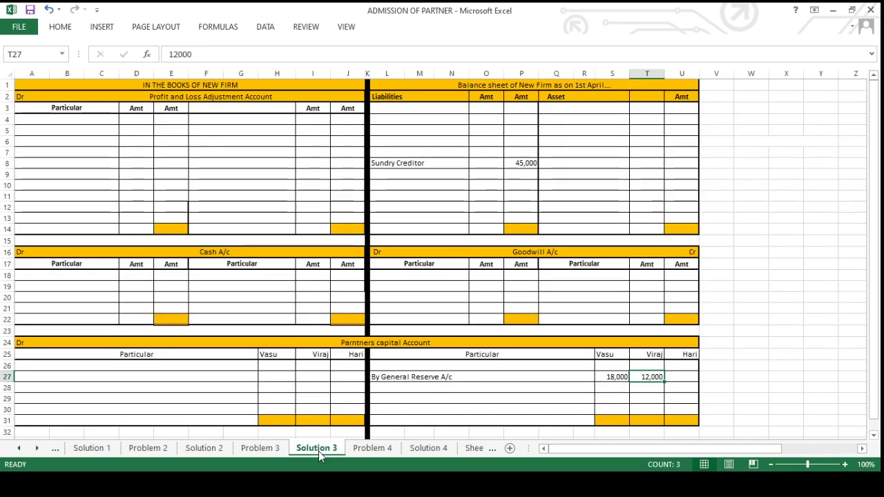
left_click(409, 373)
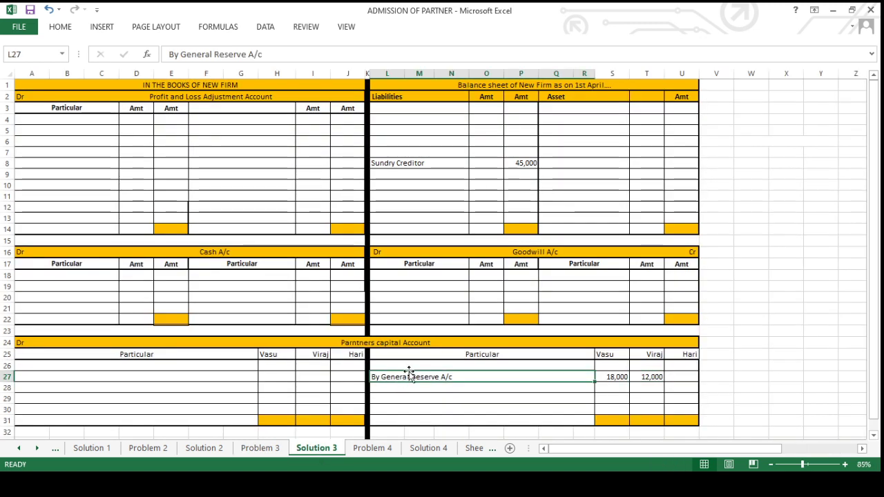
left_click(408, 366)
type("By Bal b/d")
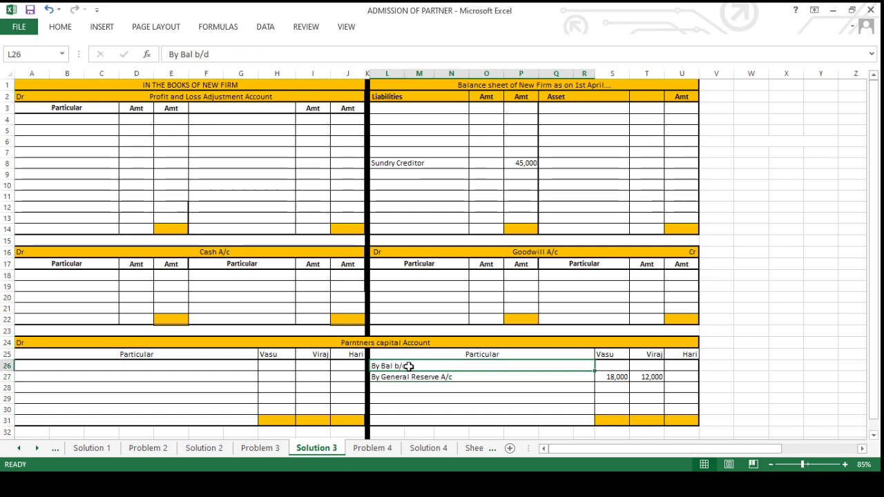
Step: Fill in the old partners' opening capital balances in the capital account, 108000 in S26 and 72000 in T26
key("Tab")
type("108000")
key("Tab")
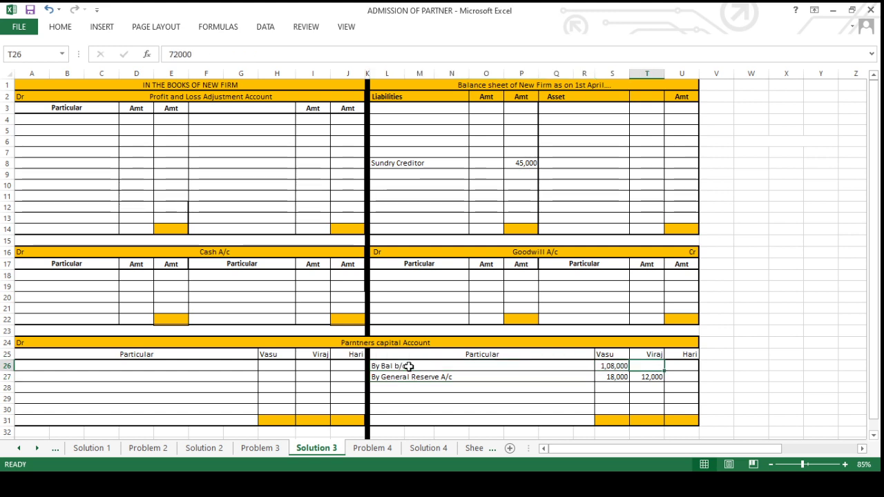
type("72000")
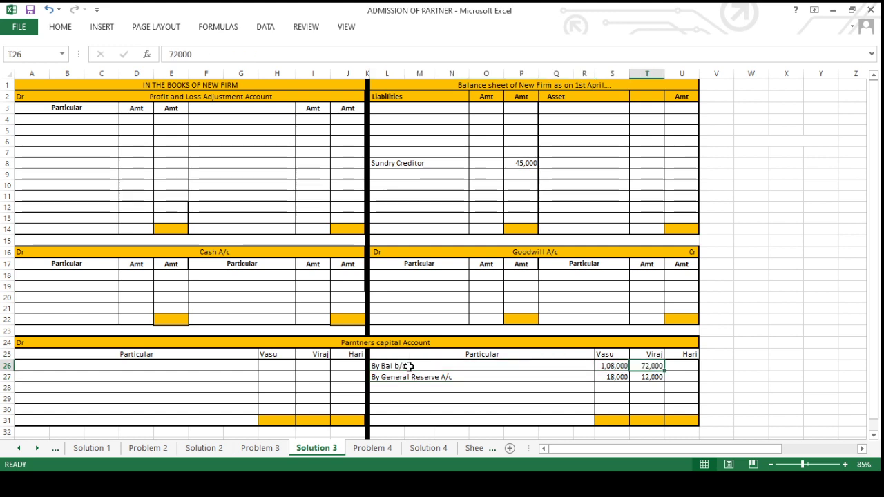
Step: Check Cash at bank in Problem 3 and record it in Solution 3's Cash A/c as "To Bal b/d" in A18 with 750 in E18
left_click(262, 448)
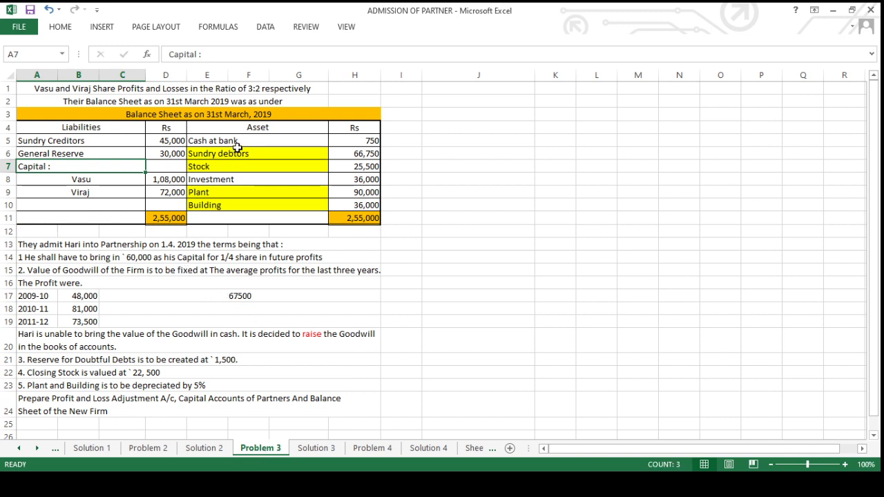
left_click_drag(100, 140, 91, 191)
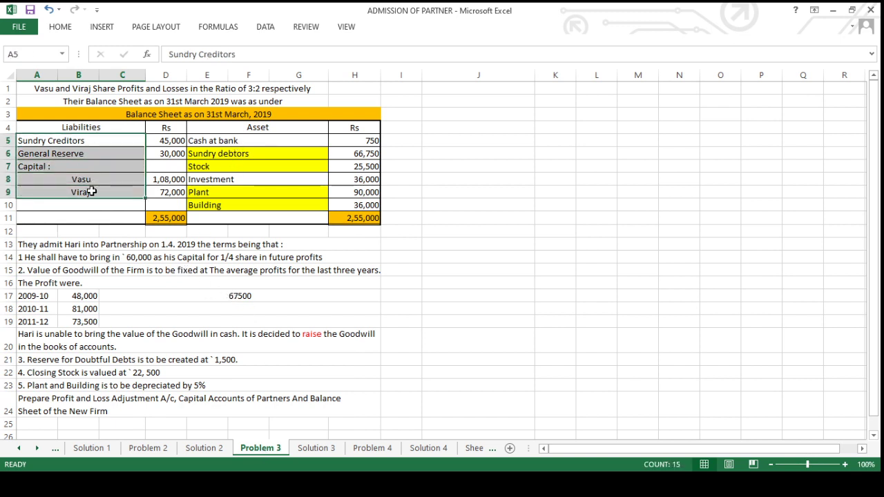
left_click(221, 143)
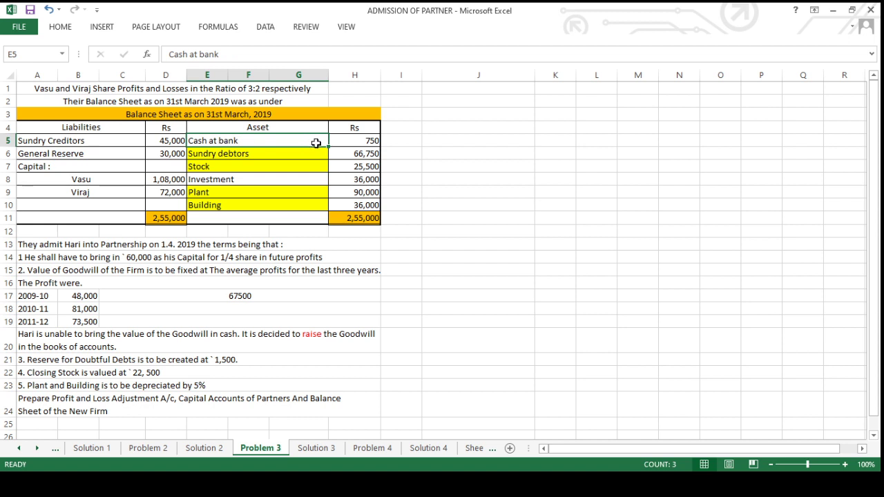
left_click(310, 449)
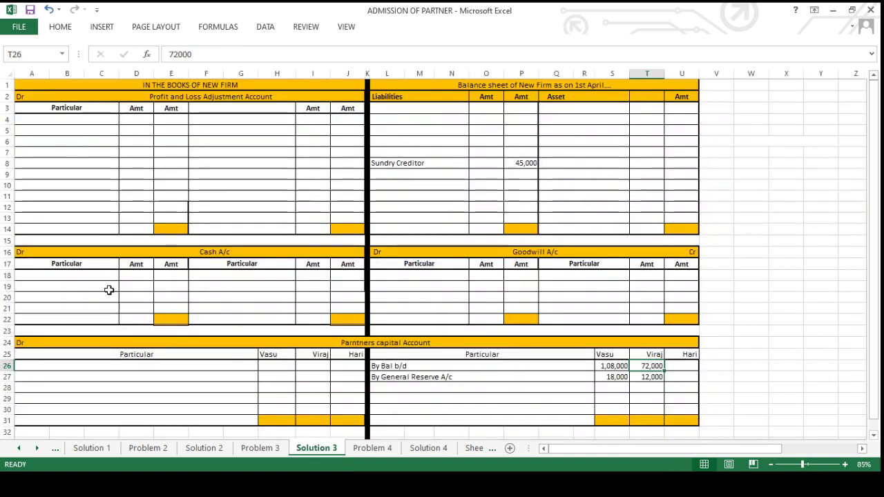
left_click(87, 276)
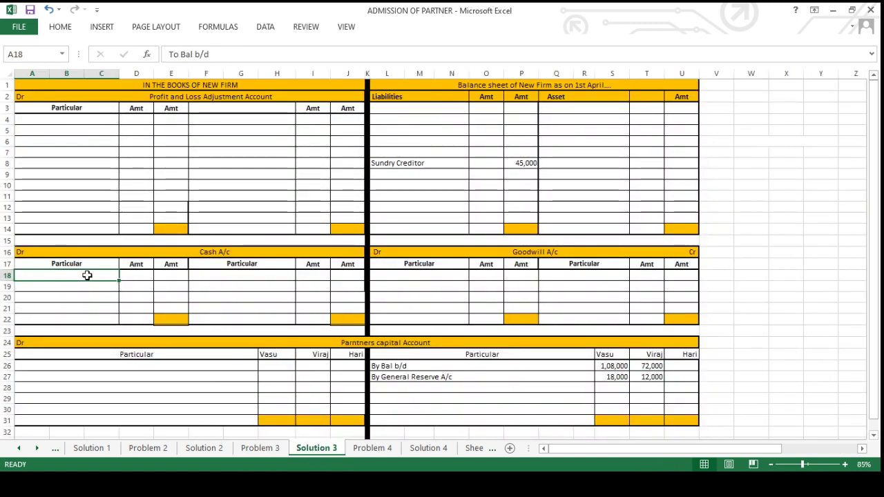
key("Tab")
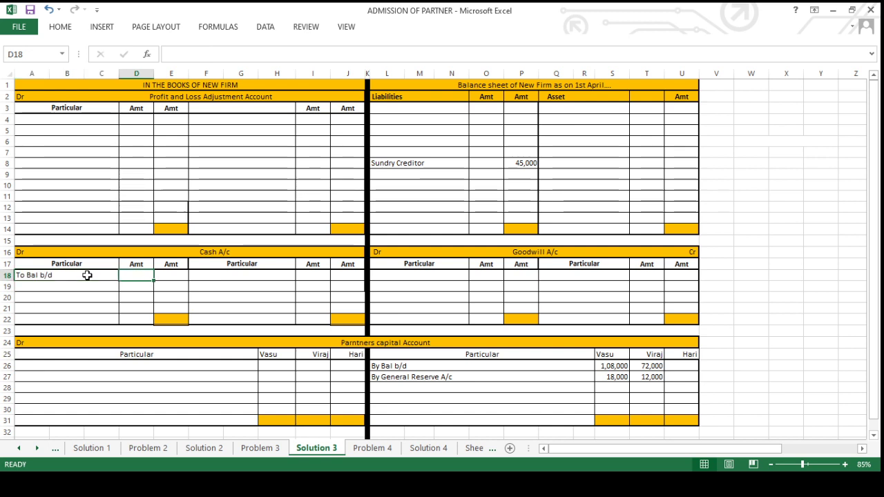
key("Tab")
type("750")
key("ctrl+Return")
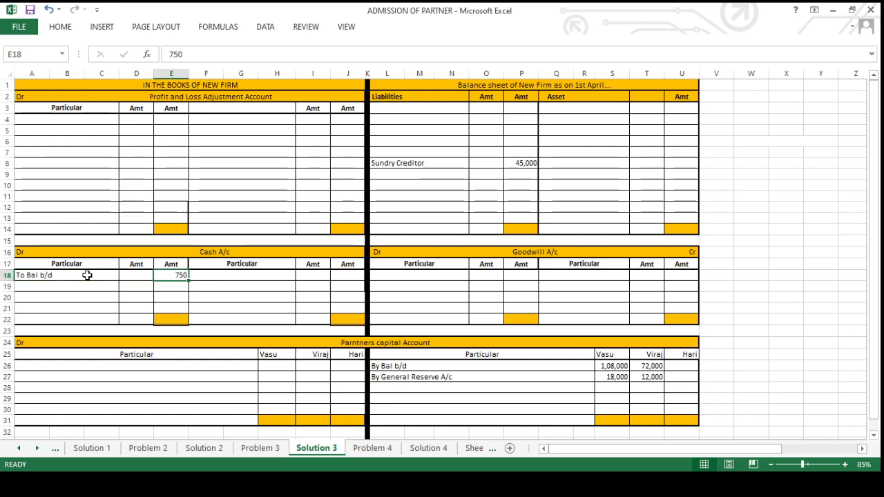
Step: Check Sundry debtors in Problem 3 and show "Sundry Debtor" in Q7 of the new balance sheet with 66750 in T7
left_click(259, 449)
left_click(292, 159)
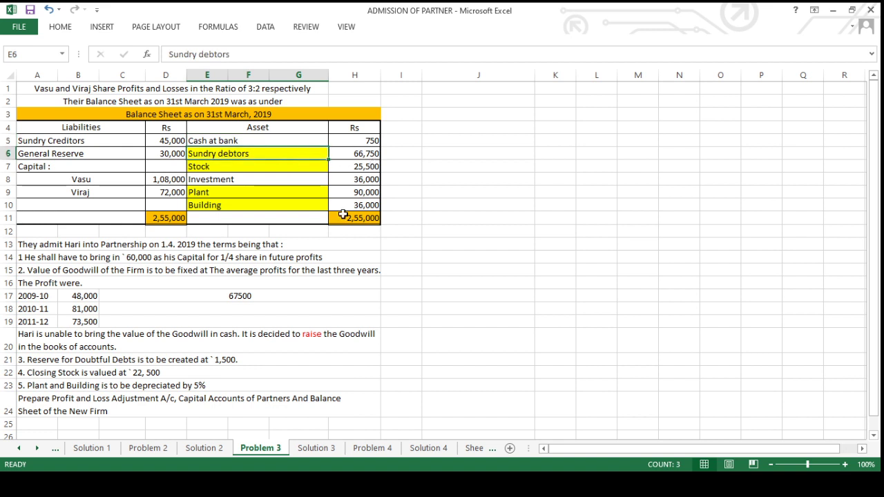
left_click(316, 450)
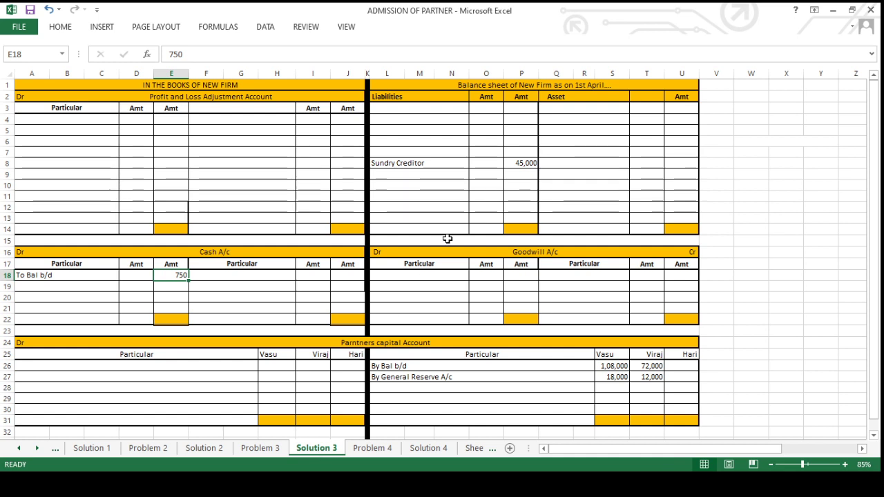
left_click(590, 160)
key("Up")
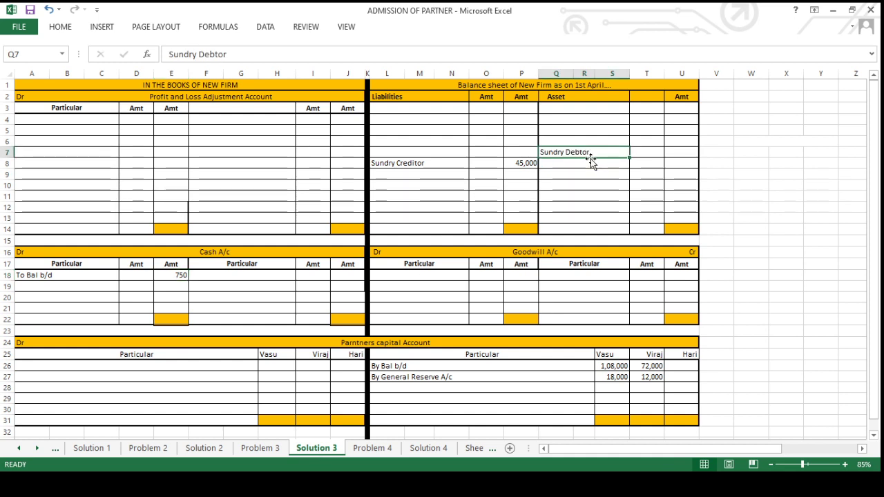
key("ctrl+z")
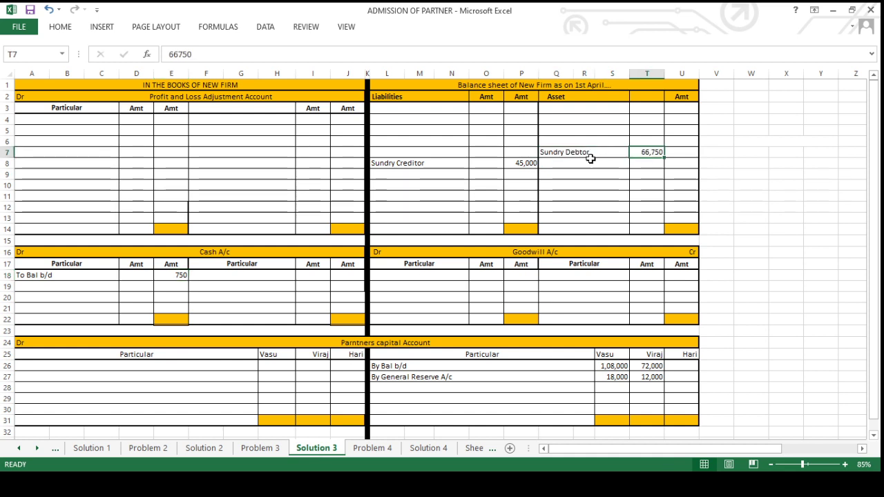
Step: Check Stock in Problem 3 and enter "Stock" in Q9 of the new firm's assets with 25500 in T9
left_click(259, 448)
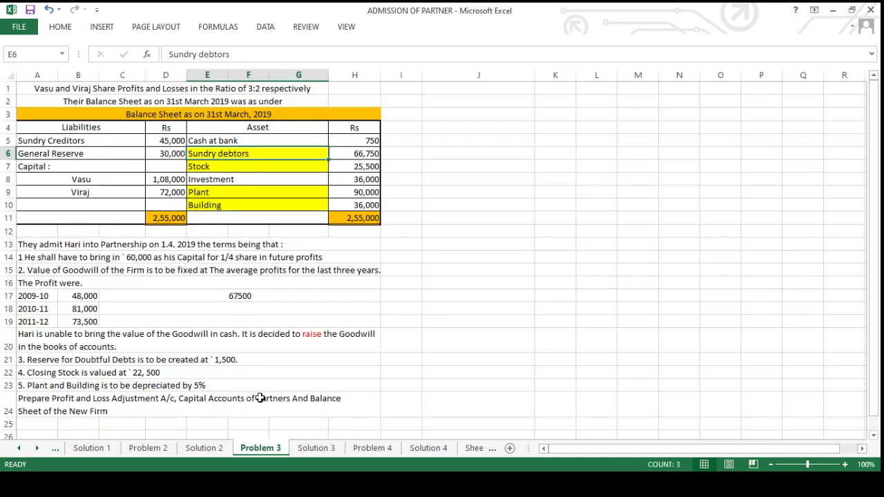
left_click(282, 179)
left_click(282, 167)
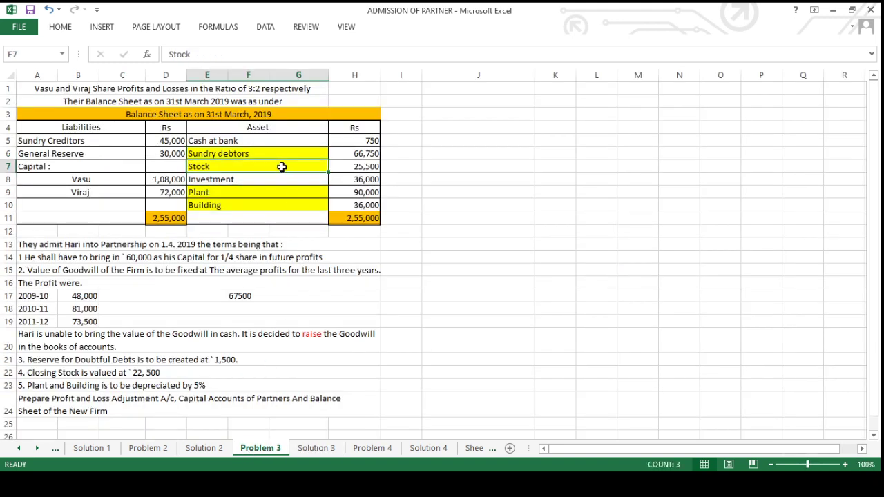
left_click(316, 448)
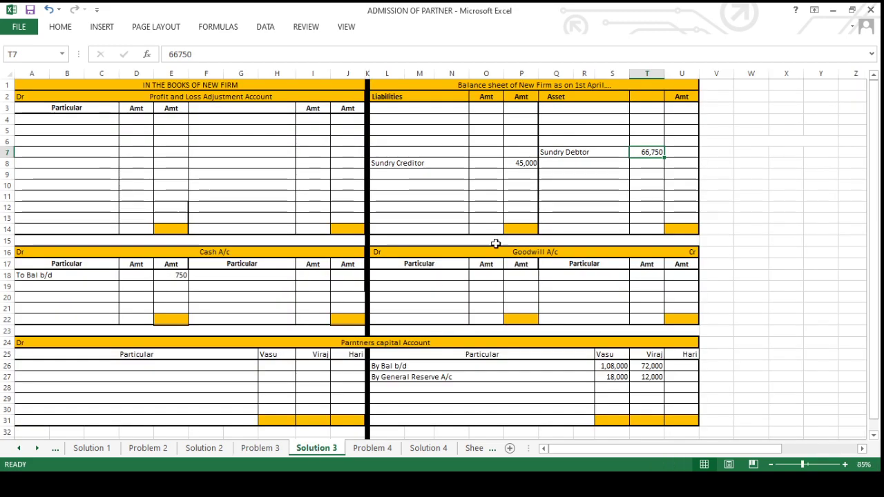
left_click(558, 175)
type("Stock")
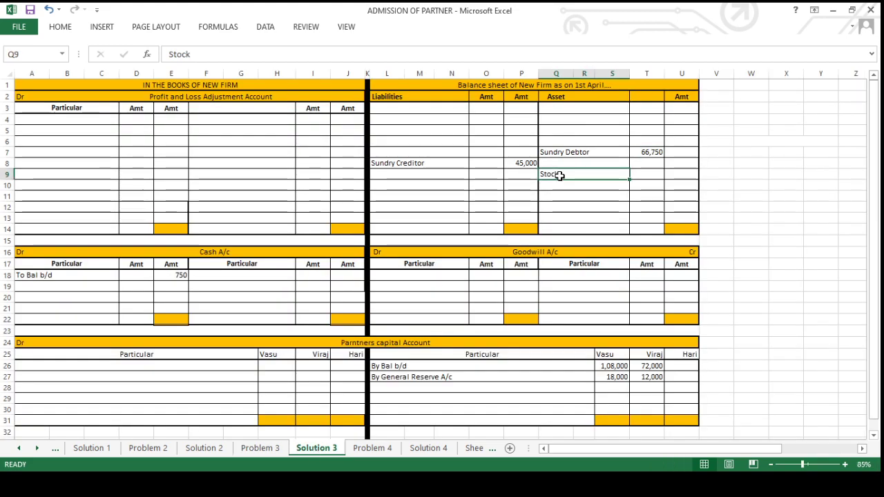
key("Right")
type("25500")
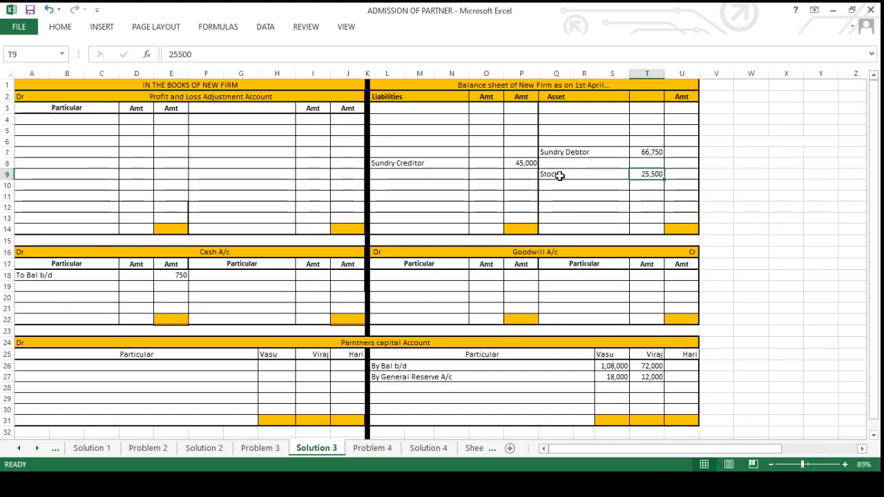
Step: Check Investment in Problem 3 and show "Investment" in Q11 of the new firm's assets with 36000 in U11
left_click(270, 448)
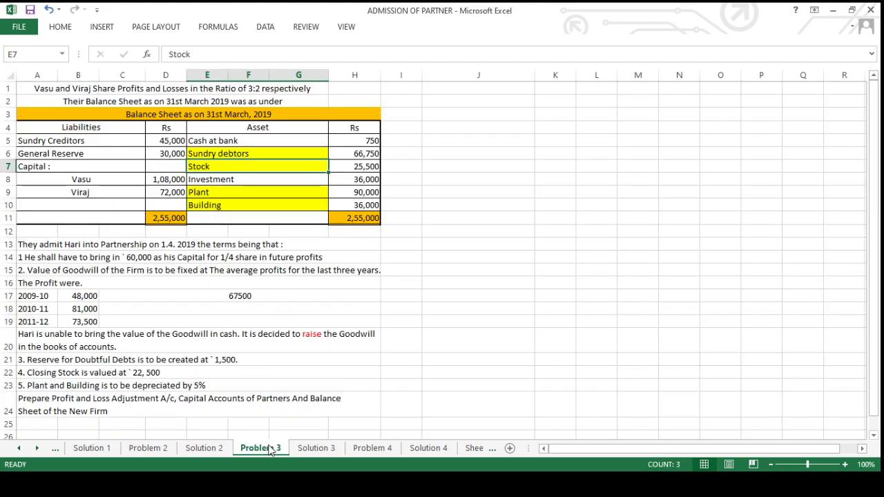
left_click(274, 182)
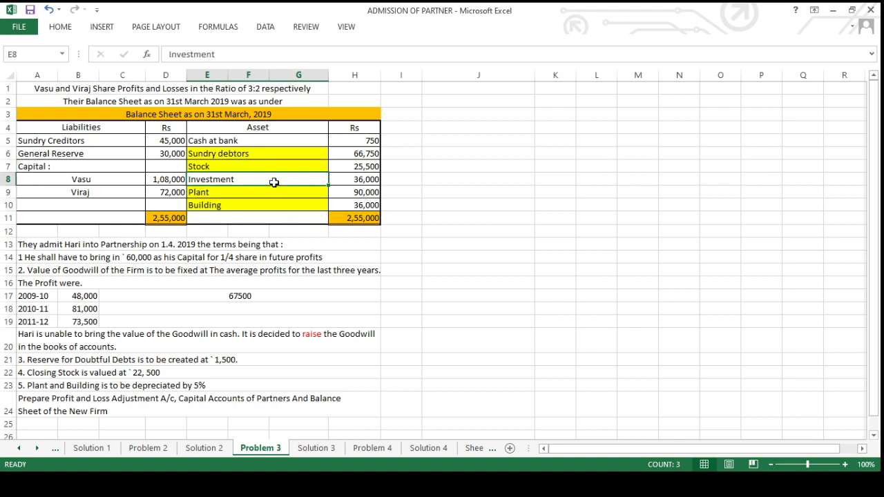
left_click(309, 449)
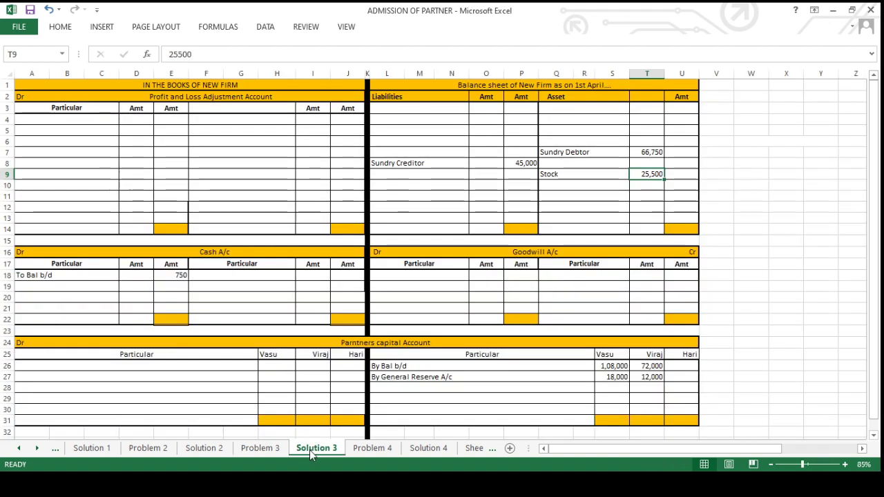
left_click(557, 141)
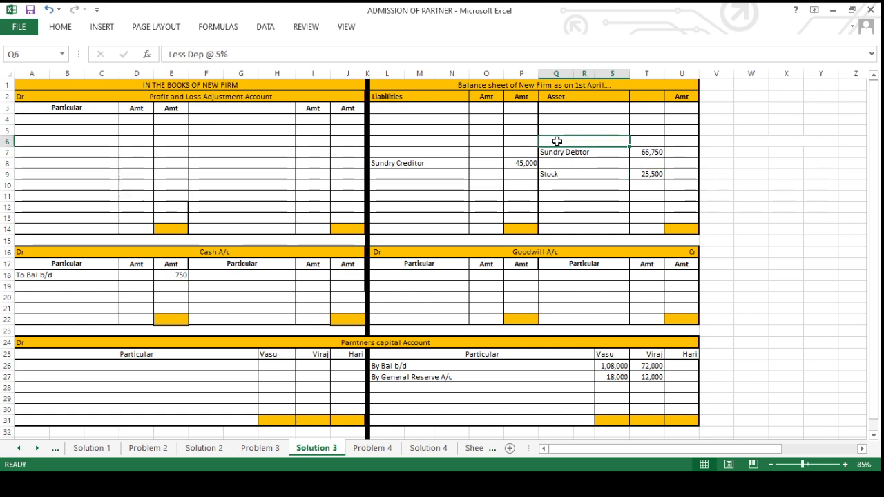
left_click(557, 185)
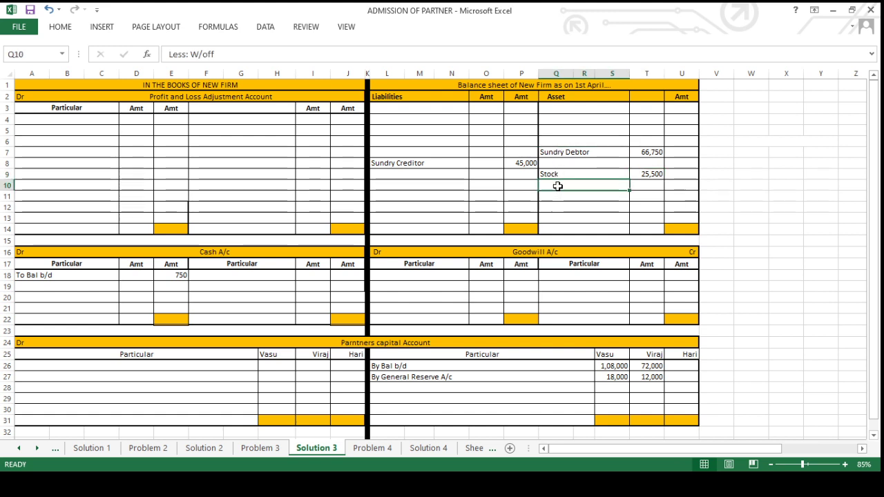
left_click(557, 197)
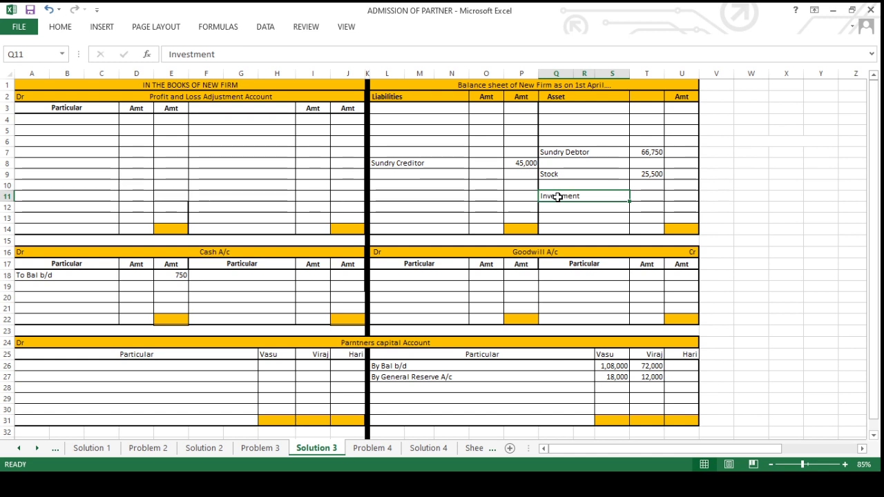
key("Right")
key("Right")
type("36000")
key("ctrl+Return")
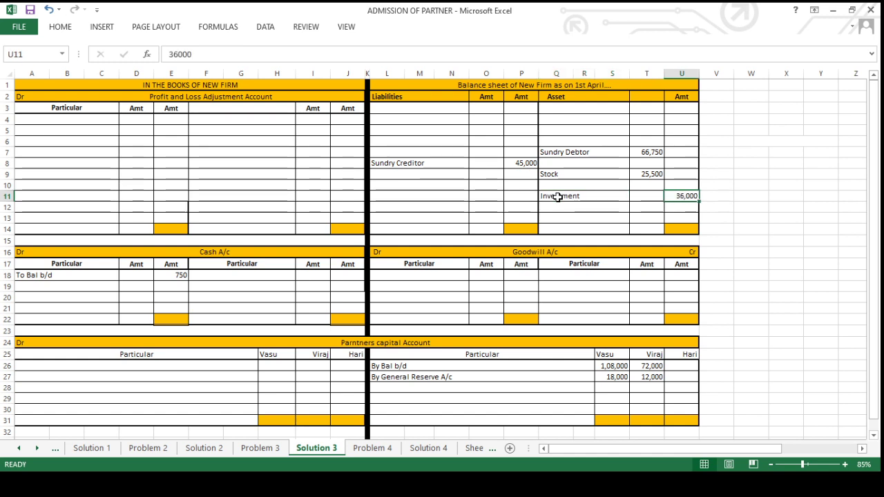
Step: Check Plant in Problem 3 and show "Plant" in Q3 of the new firm's assets with 90000 in T3
left_click(260, 450)
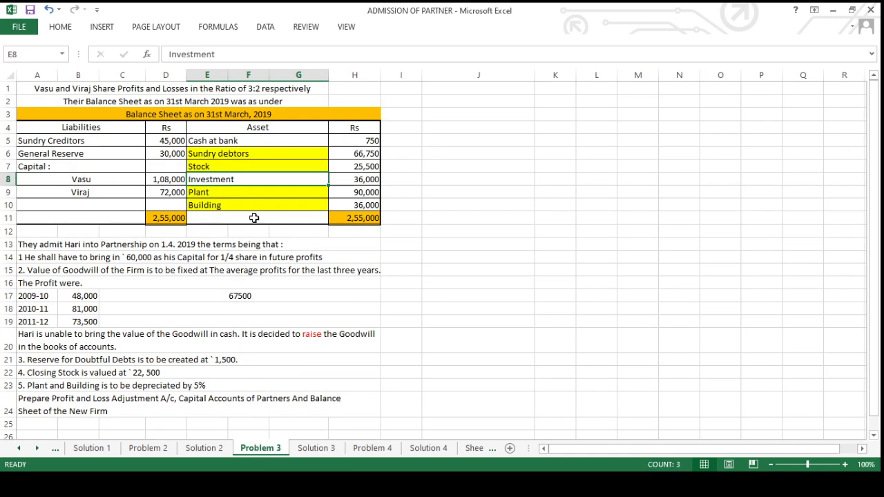
left_click(260, 193)
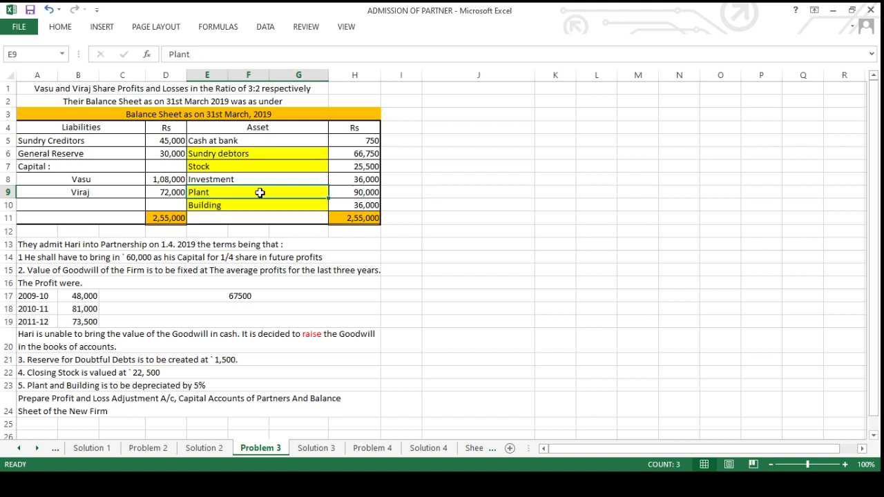
left_click(323, 448)
left_click(554, 108)
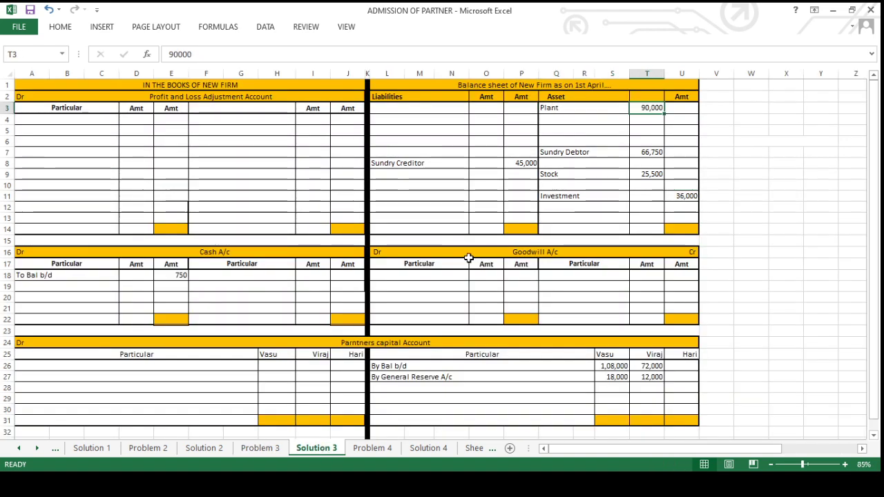
Step: Check Building in Problem 3 and show "Building" in Q5 of the new firm's assets with 36000 in T5
left_click(278, 448)
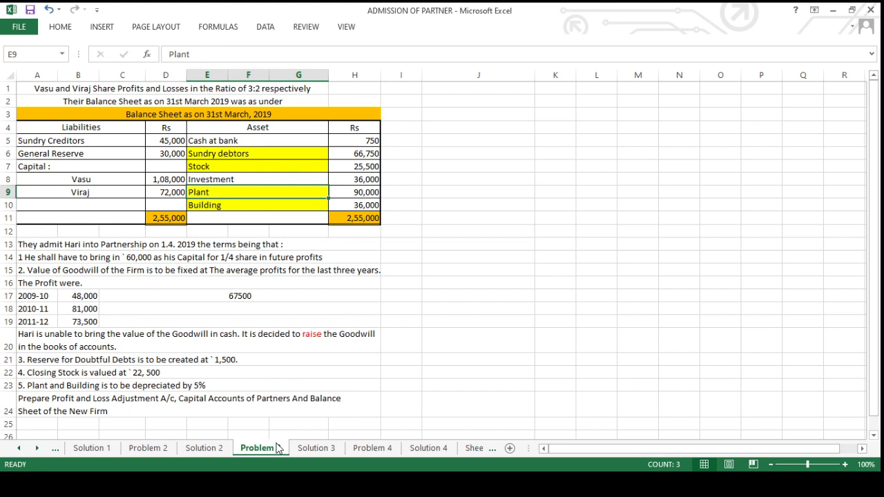
left_click(251, 208)
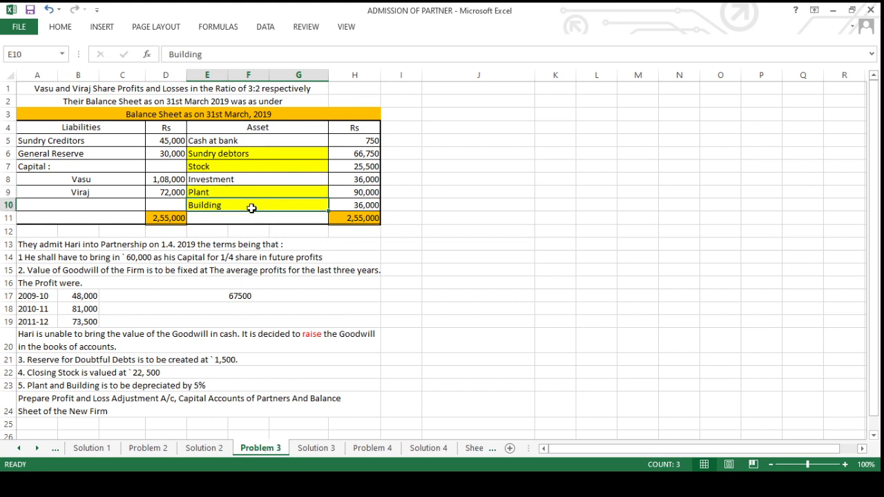
left_click(312, 449)
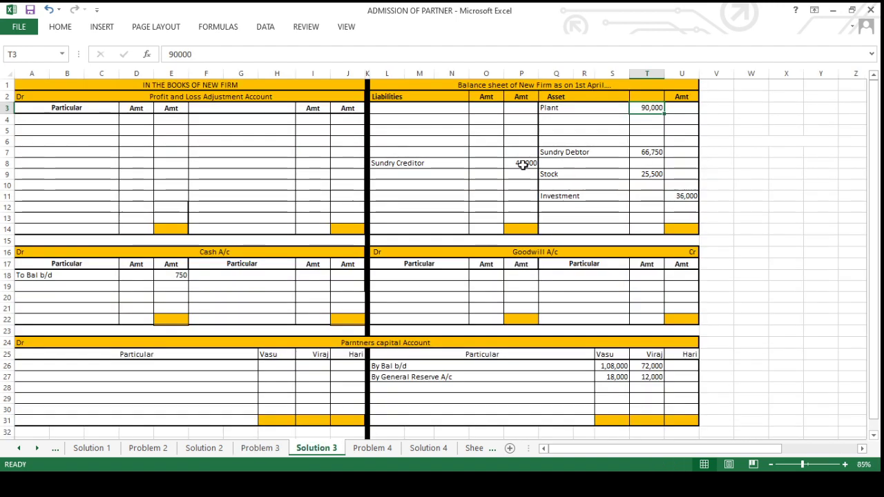
left_click(562, 132)
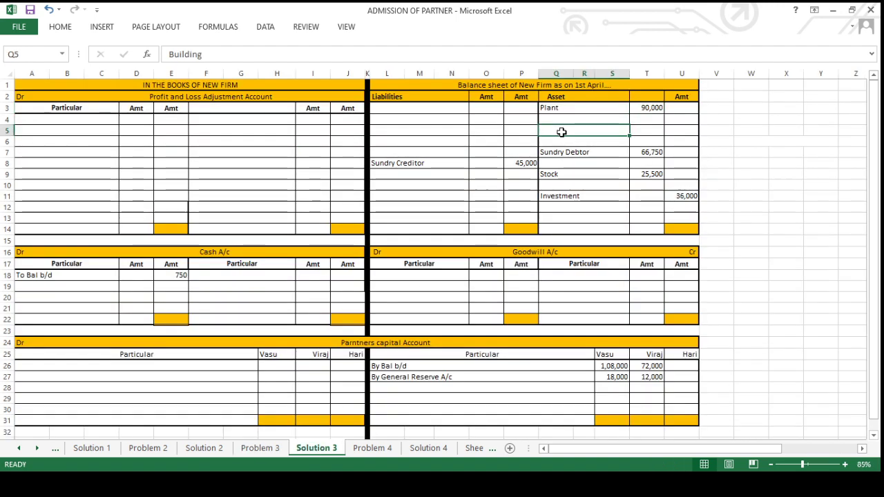
left_click(642, 131)
type("36000")
key("ctrl+Return")
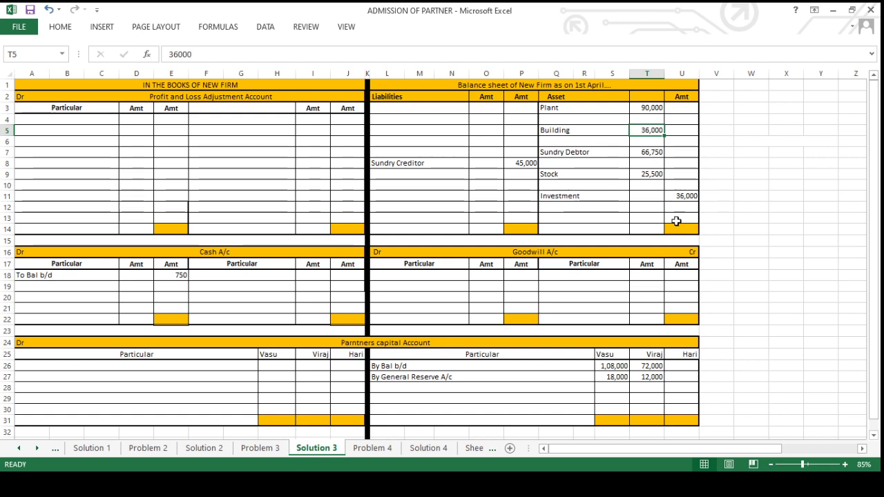
Step: Review Problem 3's balance sheet and first admission term, and note the entry "Cash A/c Dr" in J14 with the incoming partner's capital credit in K14
left_click(260, 449)
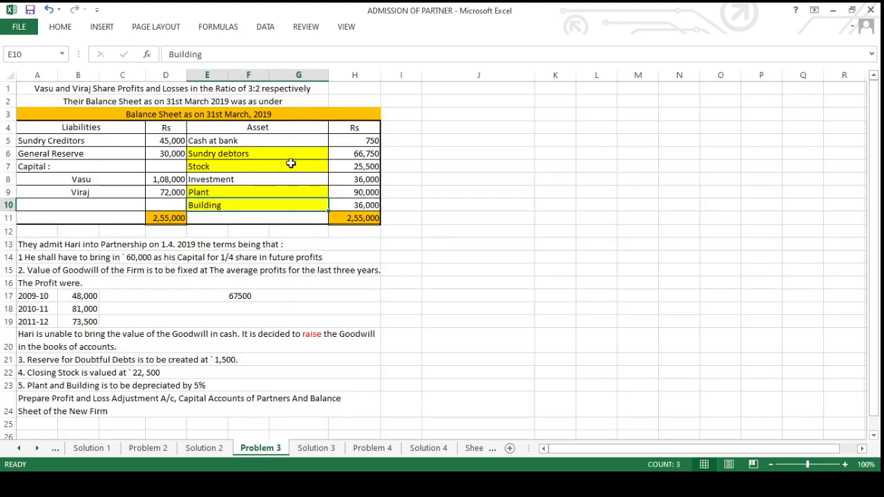
left_click_drag(84, 140, 339, 207)
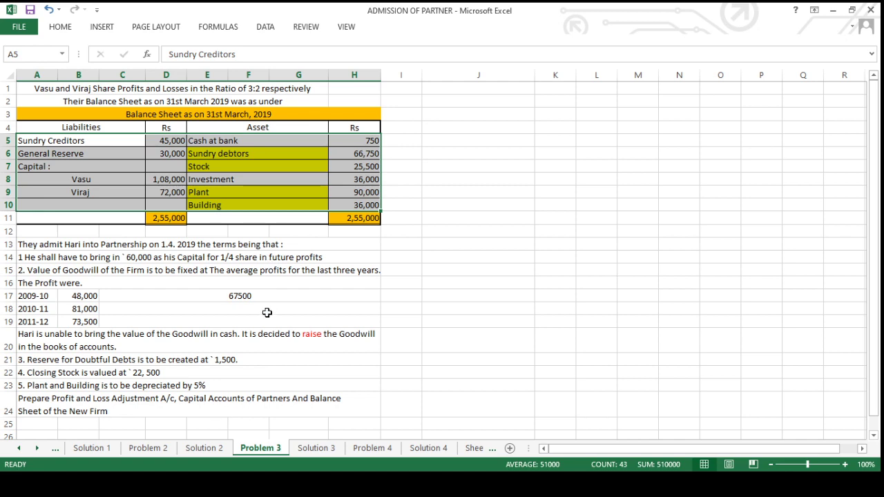
scroll(266, 313, "down", 1)
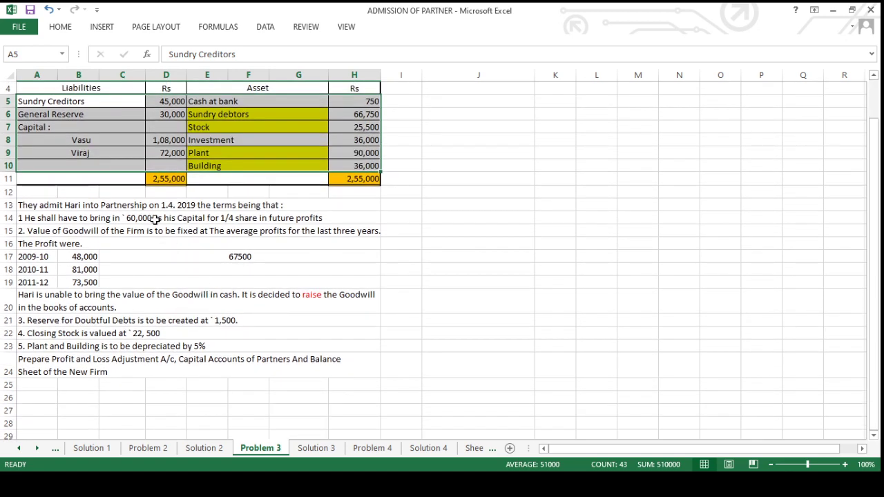
left_click(156, 220)
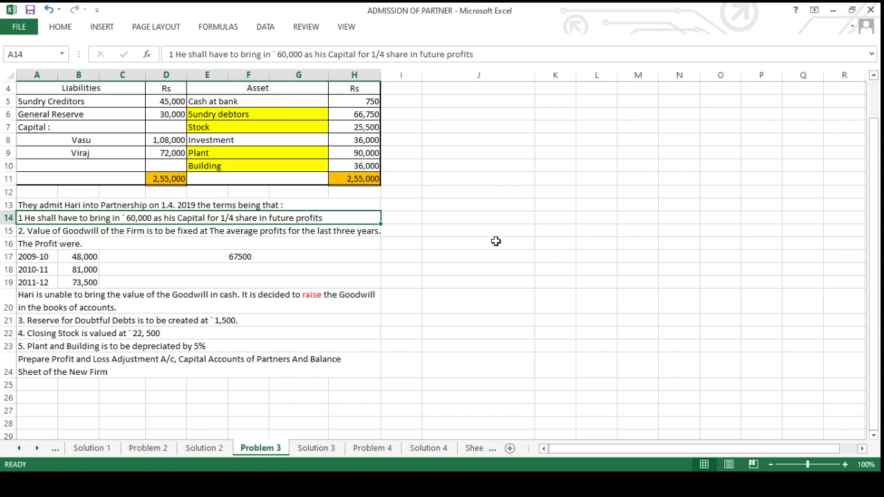
left_click(493, 218)
type("Cash A/c")
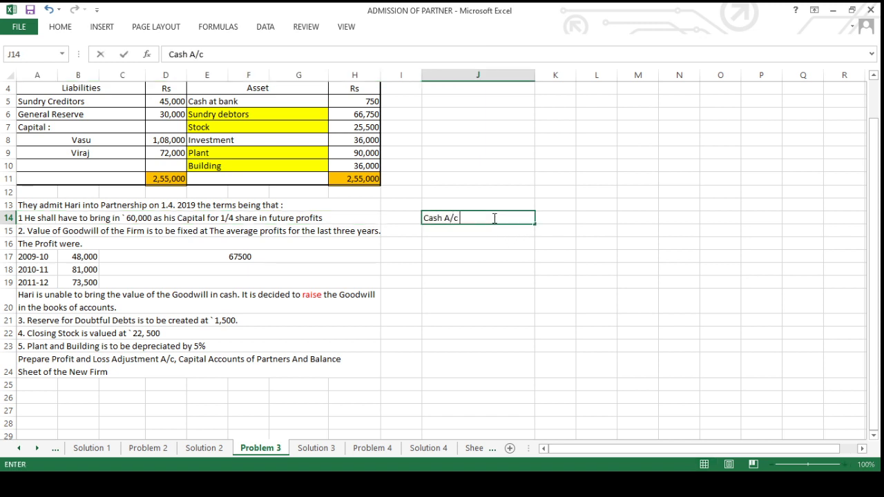
type("    Dr")
key("Tab")
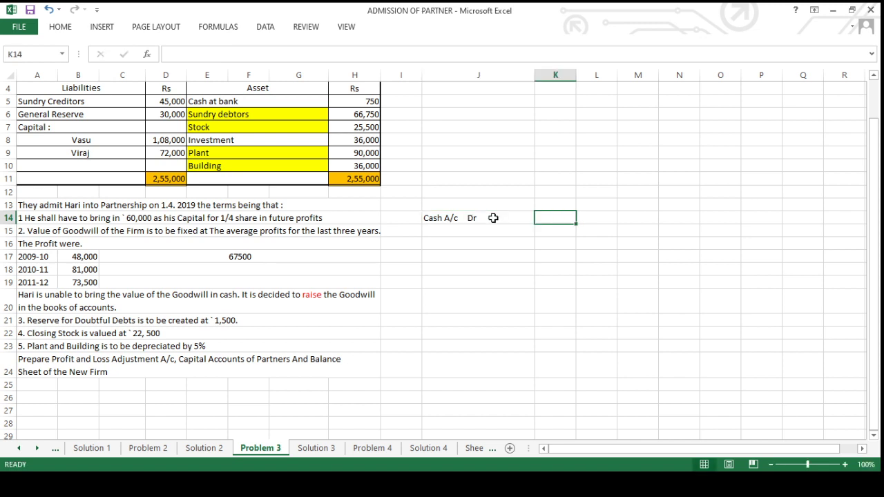
type("To Hari Capita")
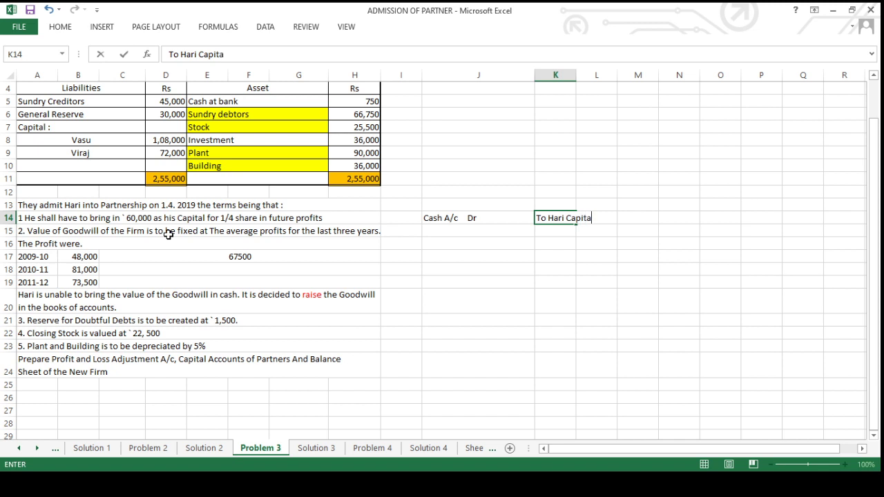
type("c")
key("Return")
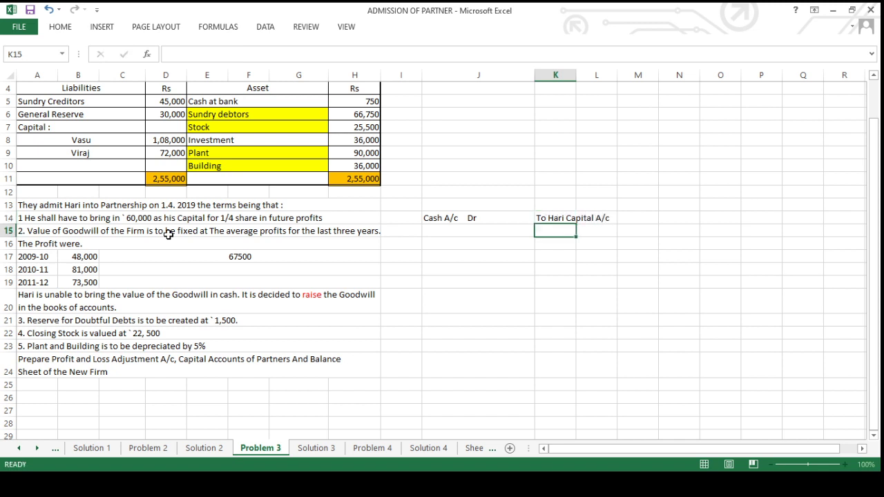
Step: Post the incoming partner's capital in Solution 3's Cash A/c, with the capital account line in A19 and 60000 in E19
left_click(445, 219)
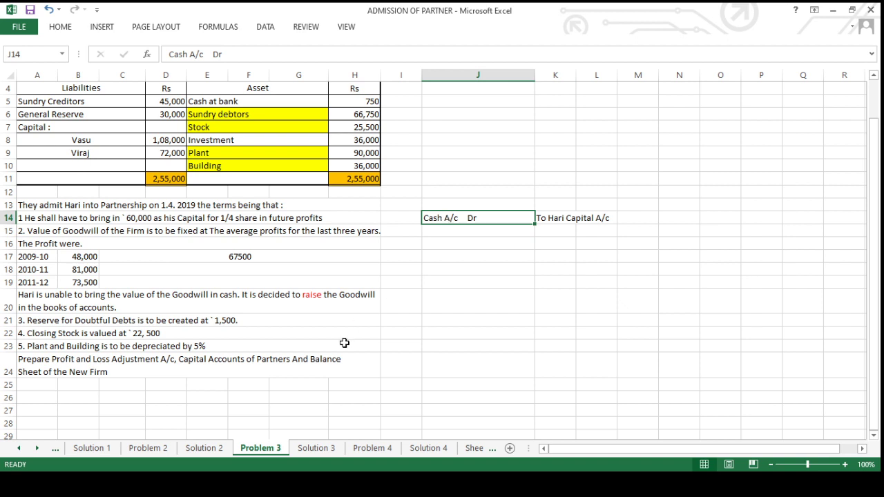
left_click(316, 447)
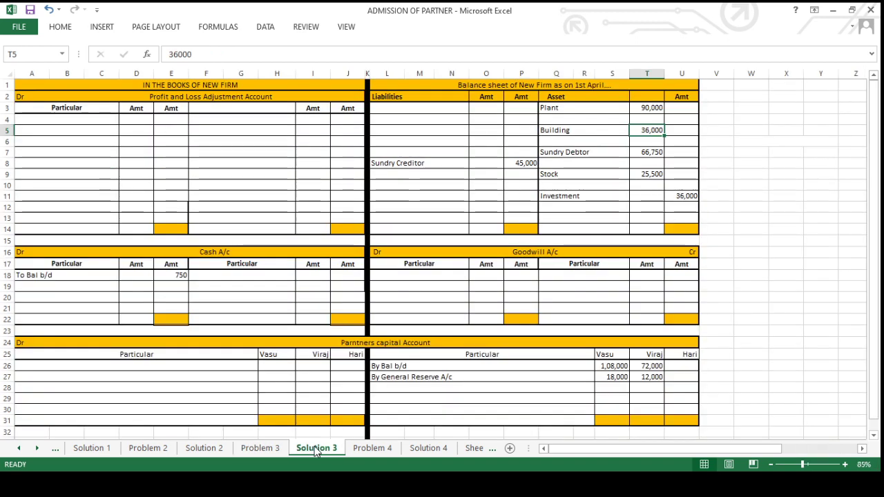
left_click(157, 255)
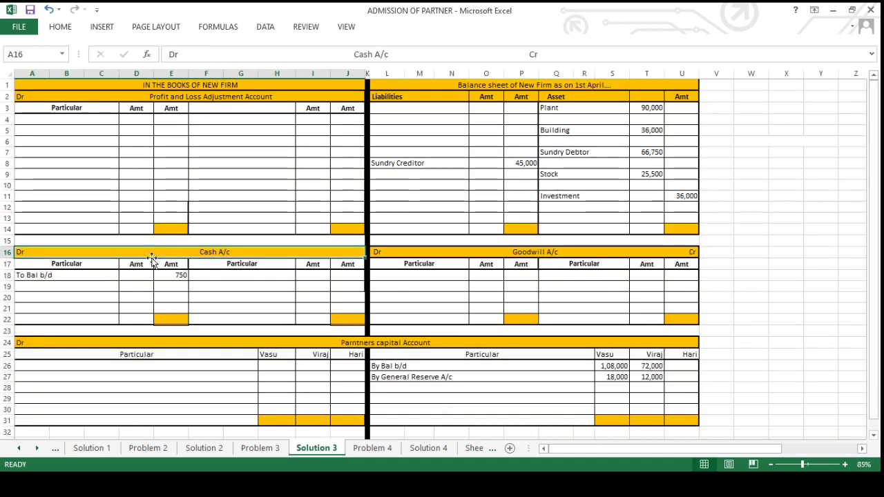
left_click(95, 285)
type("To Hari Capital A/c")
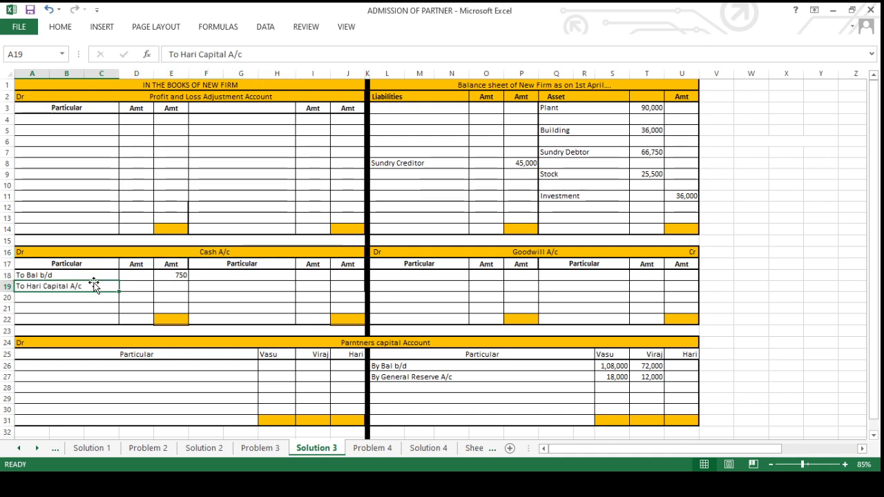
key("Tab")
key("Tab")
type("60000")
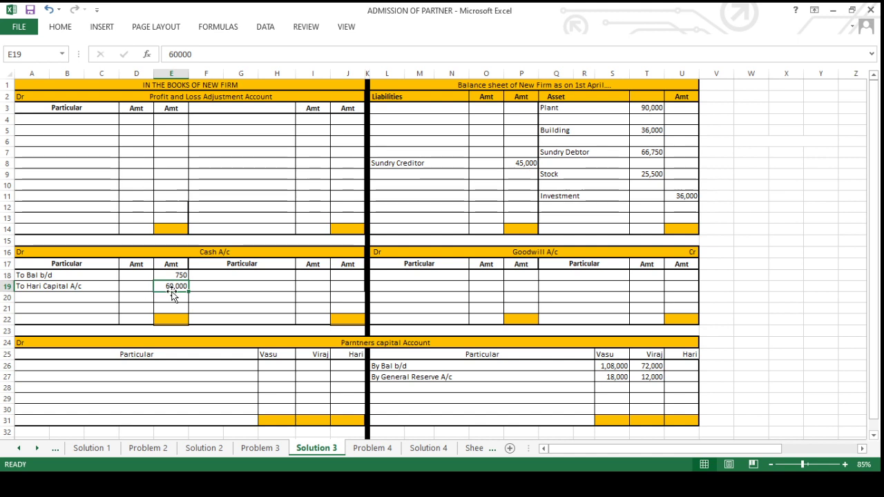
Step: Recheck the capital entry in Problem 3 and post "By Cash" in L28 of Solution 3's capital account with 60000 for the incoming partner in U28
left_click(274, 448)
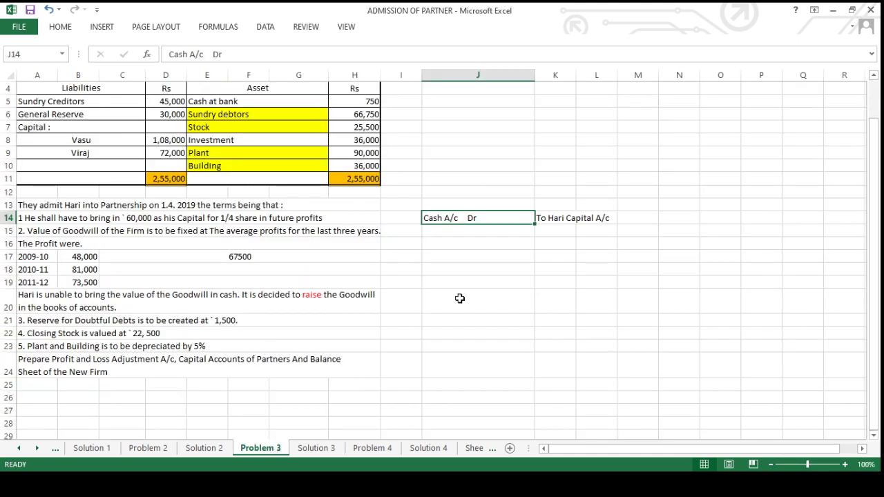
left_click(556, 217)
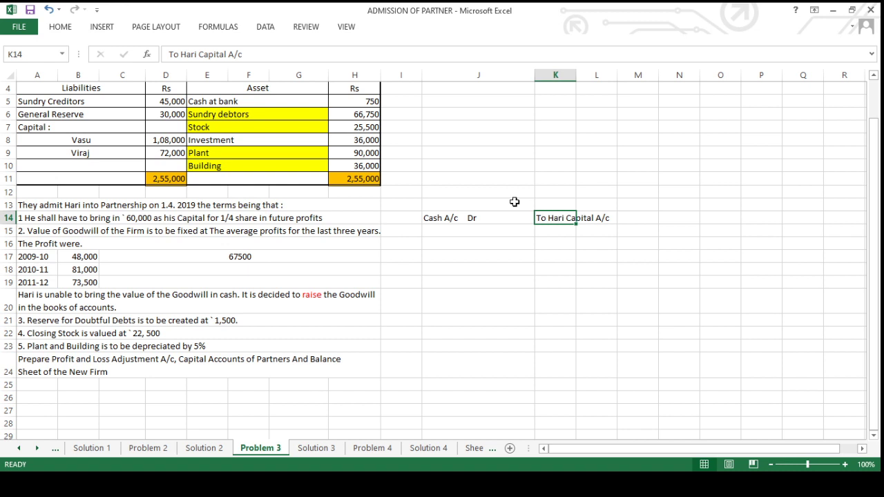
left_click(482, 219)
left_click(550, 221)
left_click(299, 448)
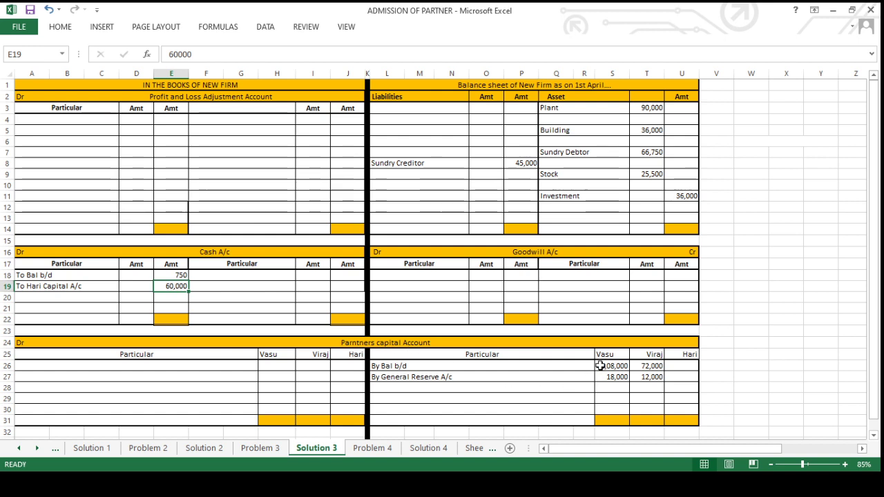
left_click(405, 390)
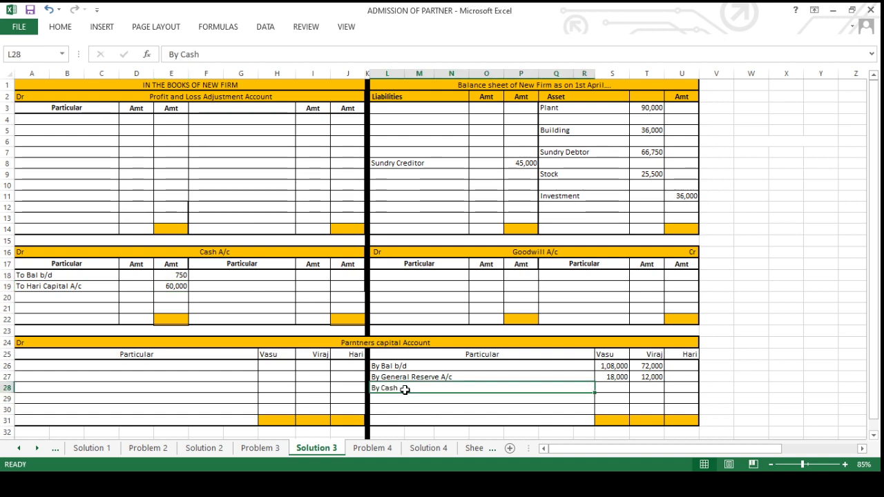
left_click(672, 387)
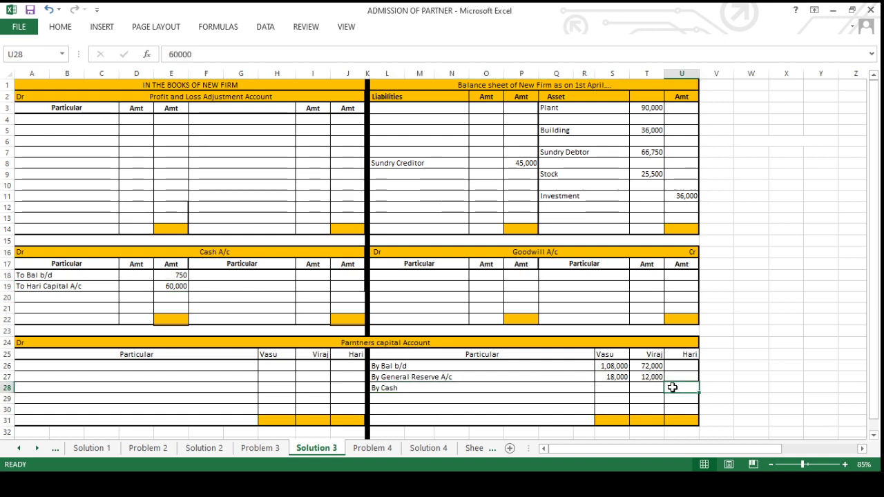
Step: Check the goodwill terms and average profit formula in Problem 3, and note the debit "Goodwill A/c Dr" in J20
left_click(277, 448)
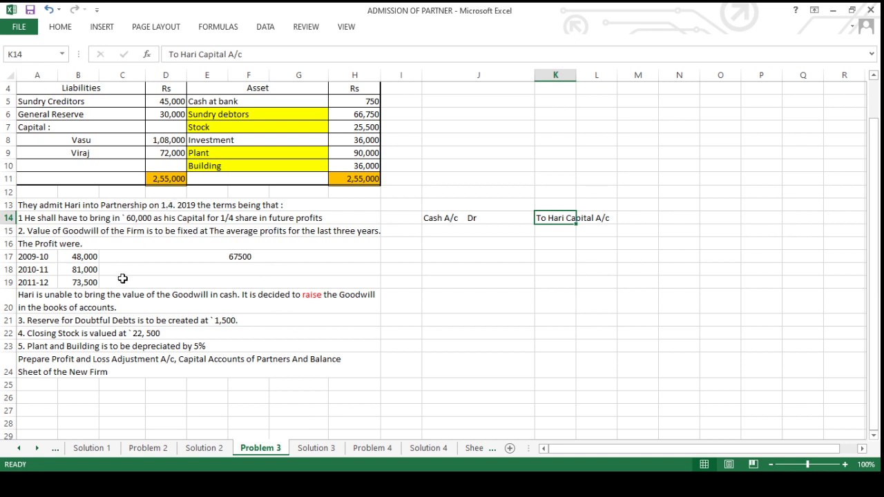
left_click(76, 235)
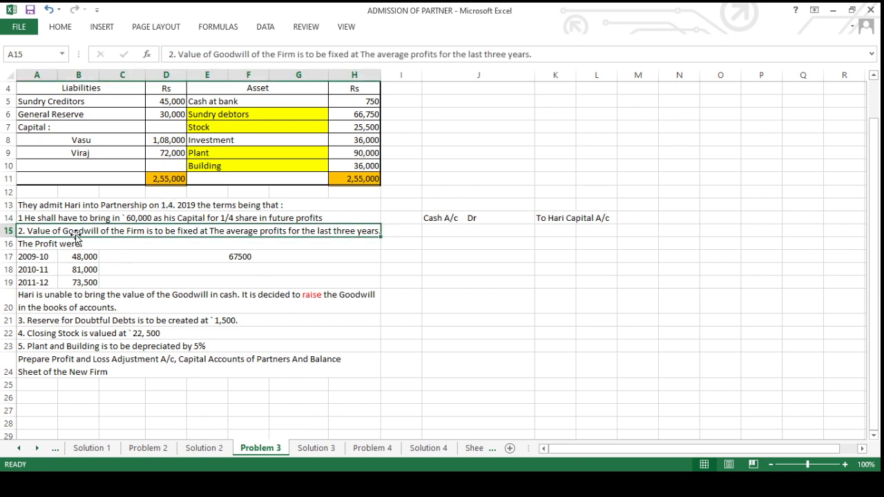
left_click(216, 258)
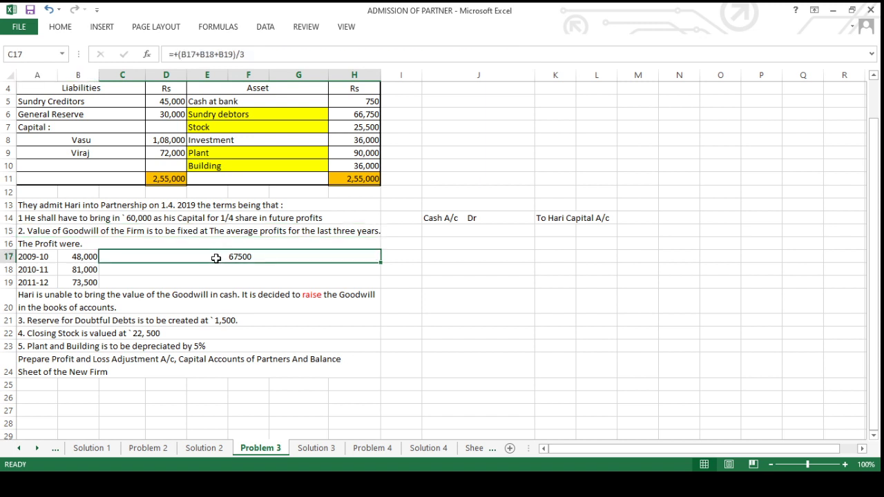
left_click(202, 304)
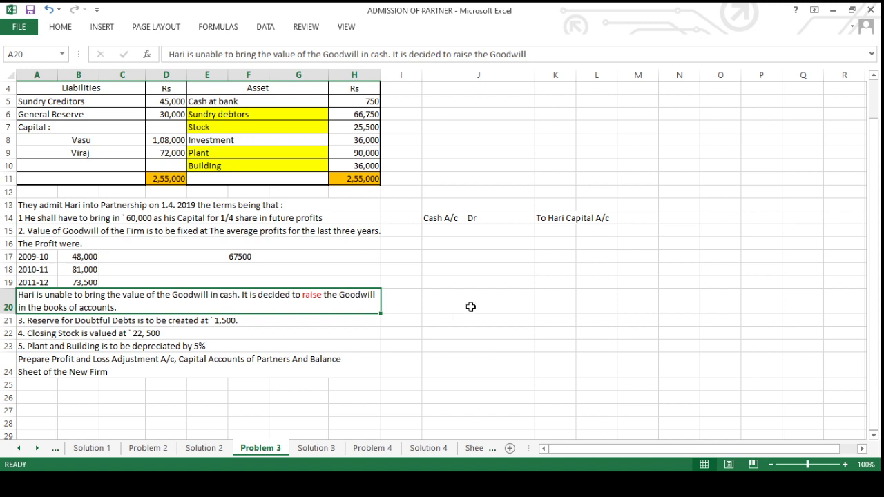
left_click(471, 305)
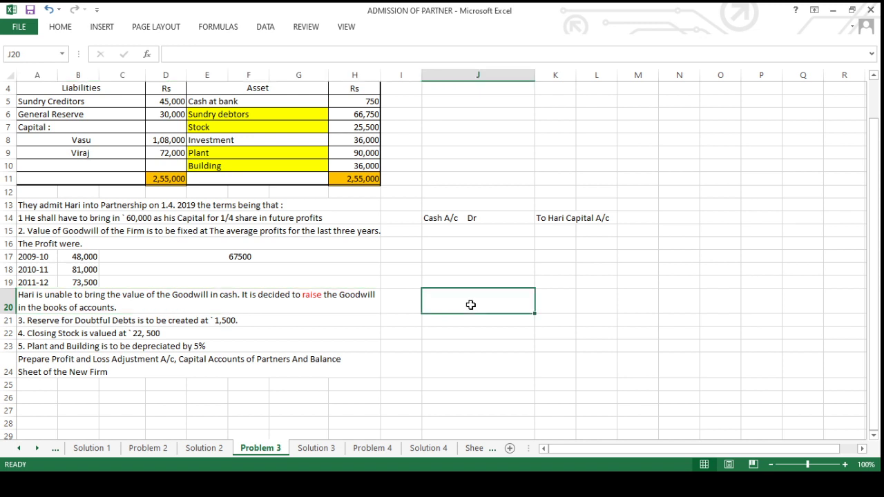
type("God")
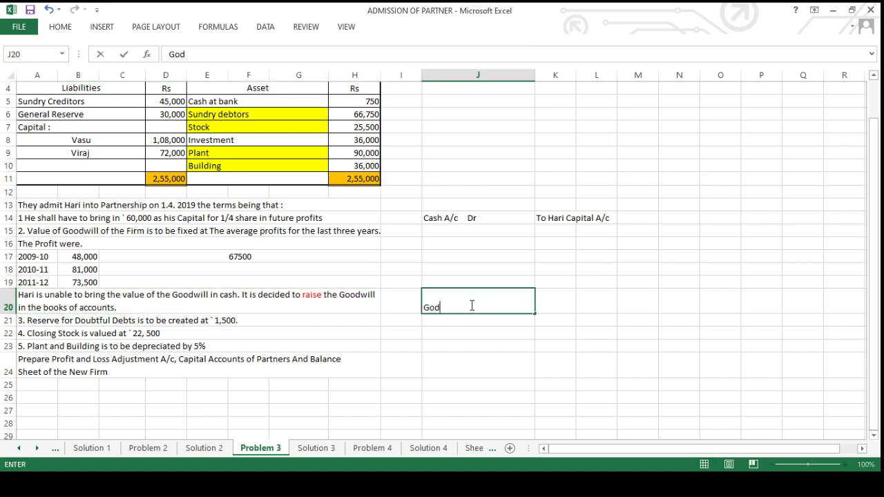
key("BackSpace")
type("odwill A/c  Dr")
key("Tab")
Step: Complete the goodwill entry by noting credits to the two existing partners' capital accounts in K20 and M20
type("To")
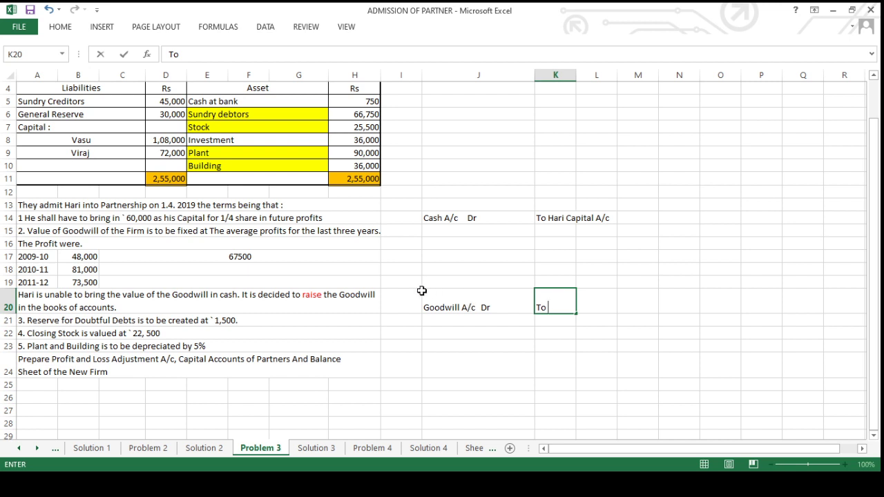
scroll(421, 291, "up", 1)
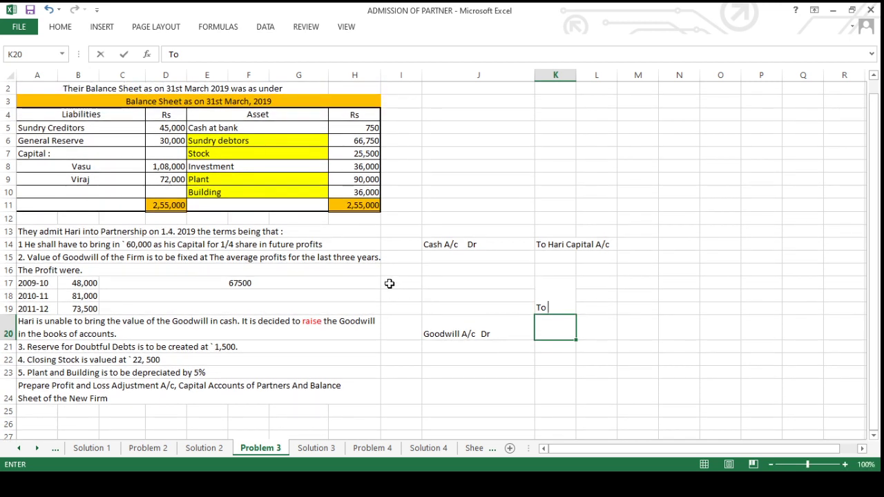
type("Vasu")
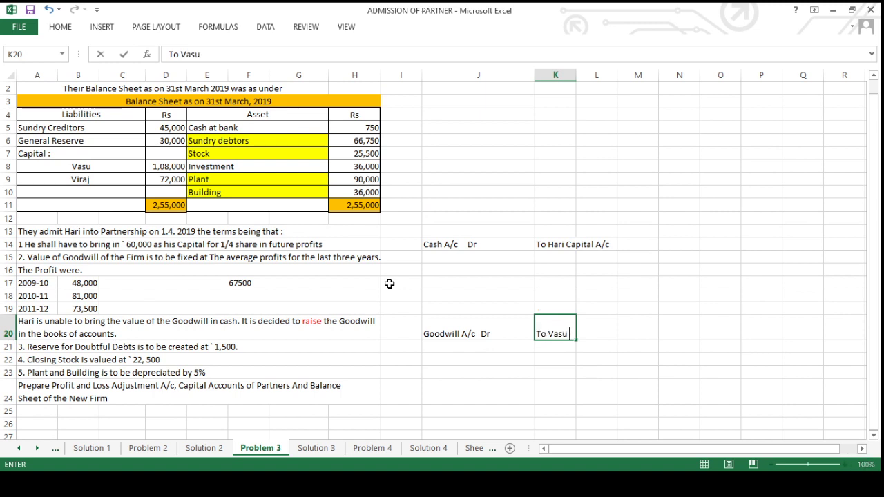
type(" Capital A/")
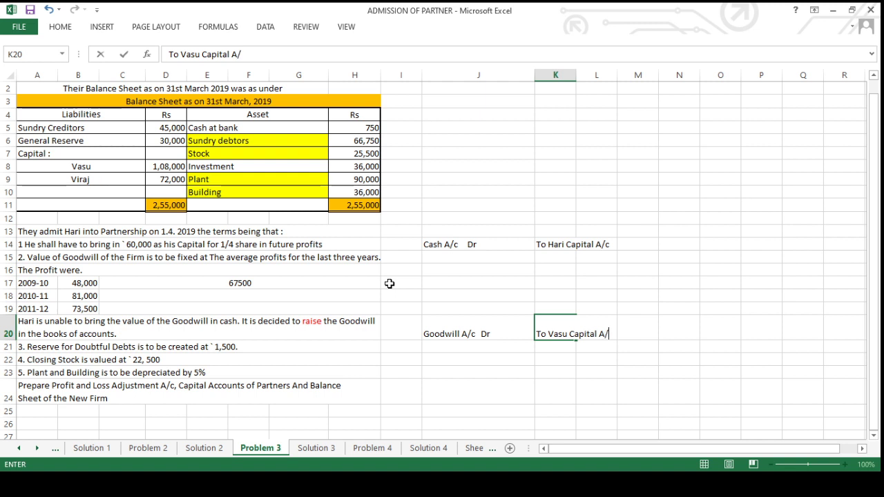
key("Tab")
key("Tab")
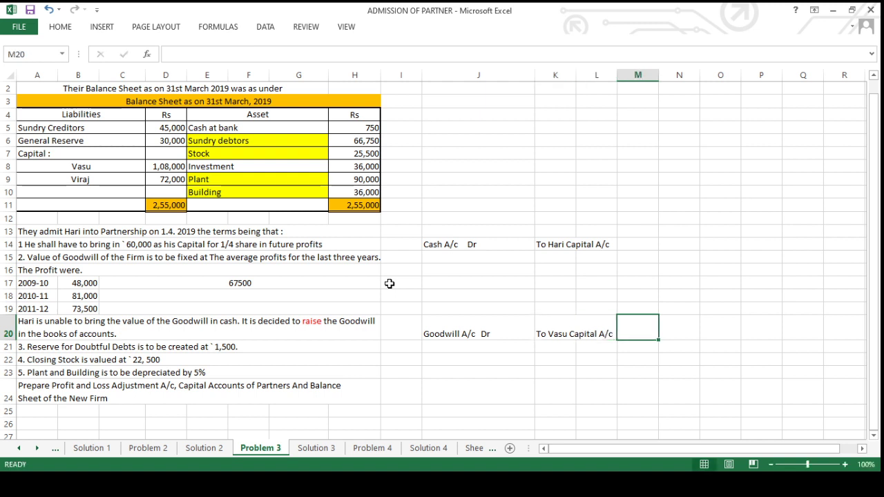
type("To Vi")
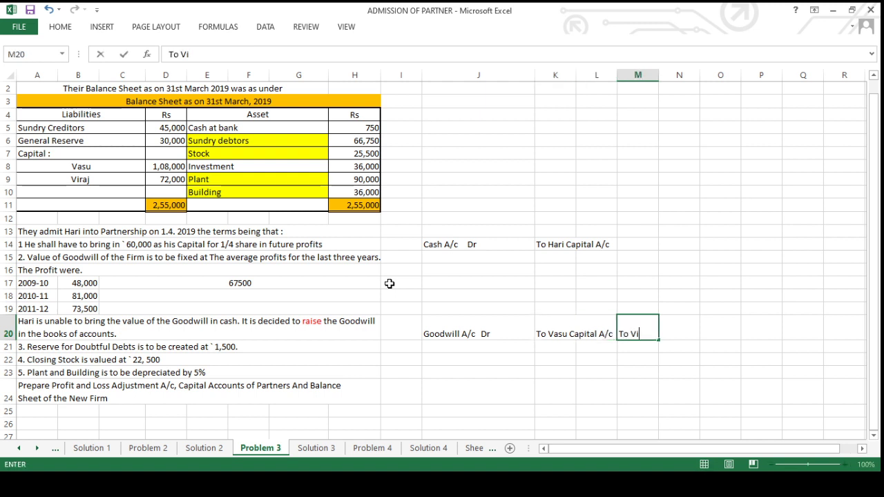
type("raj Cap")
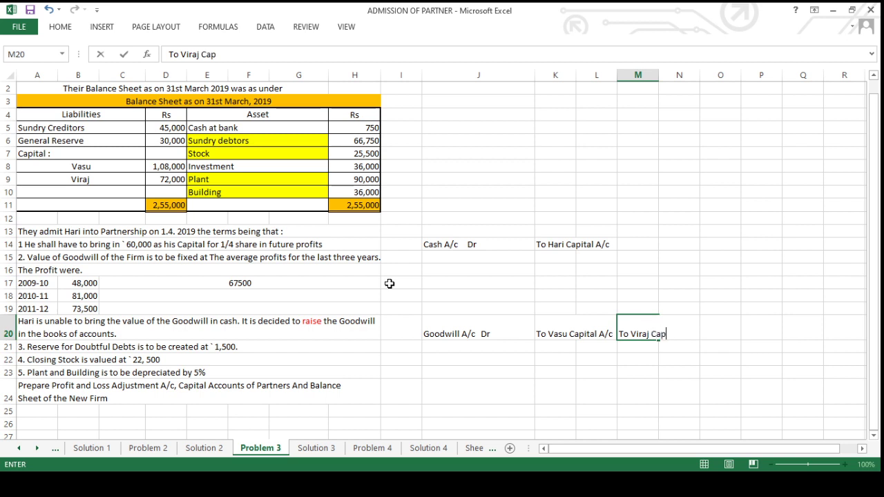
type("ital A/c")
key("Return")
Step: Recheck the goodwill entry and post both existing partners' capital lines in L18 and L19 of Solution 3's Goodwill A/c, with 40500 in O18
left_click(464, 323)
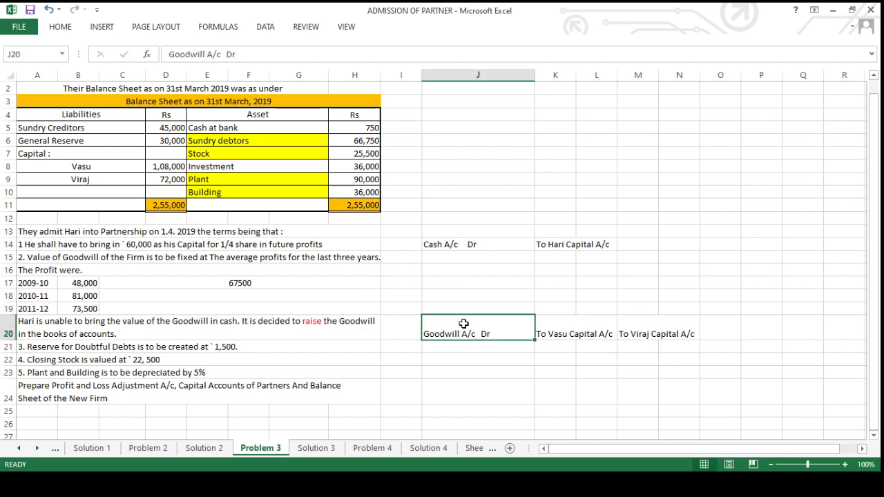
left_click(359, 326)
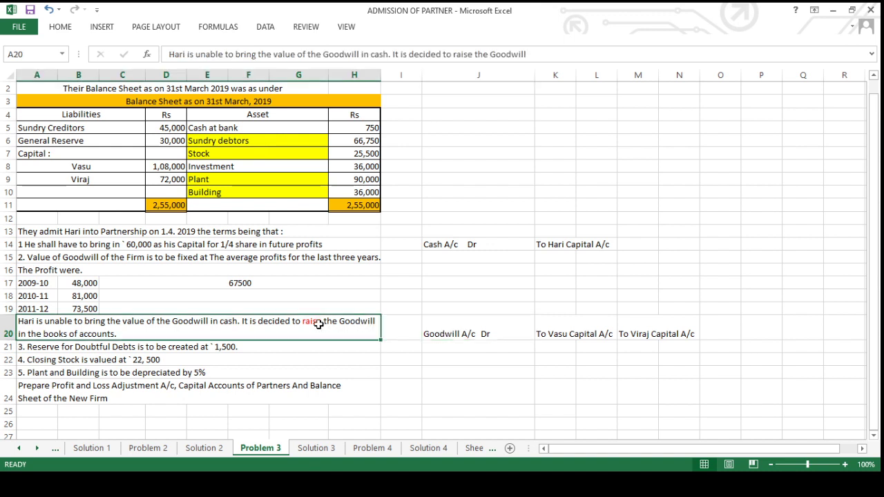
left_click(456, 335)
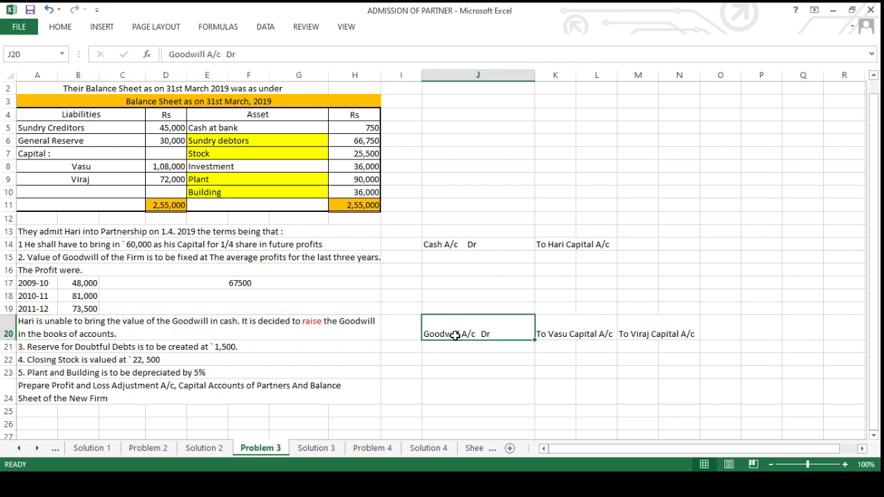
left_click(570, 333)
left_click(652, 336)
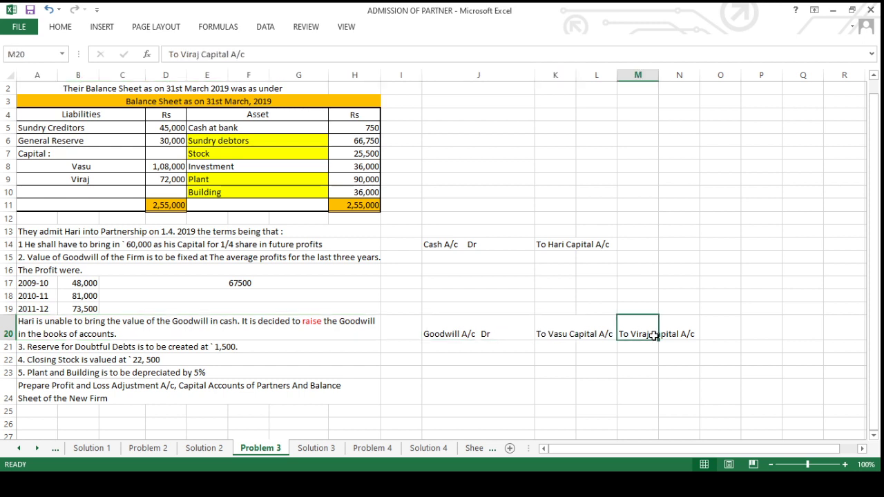
left_click(484, 335)
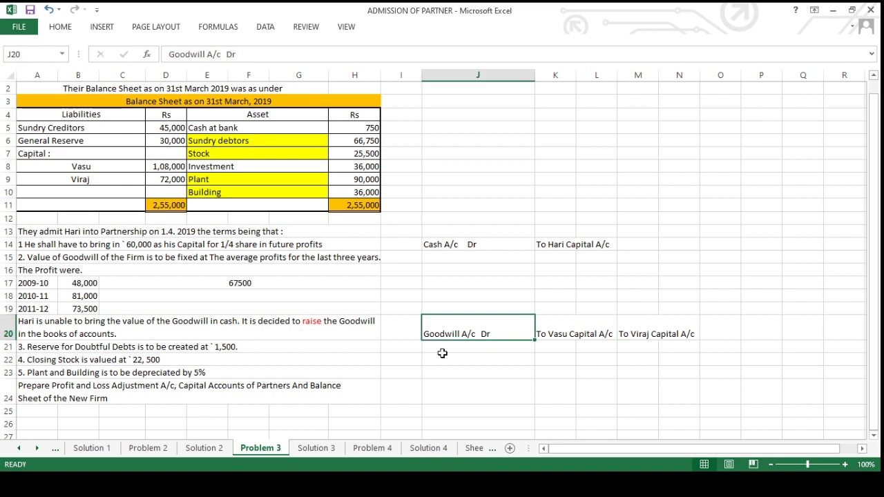
left_click(323, 448)
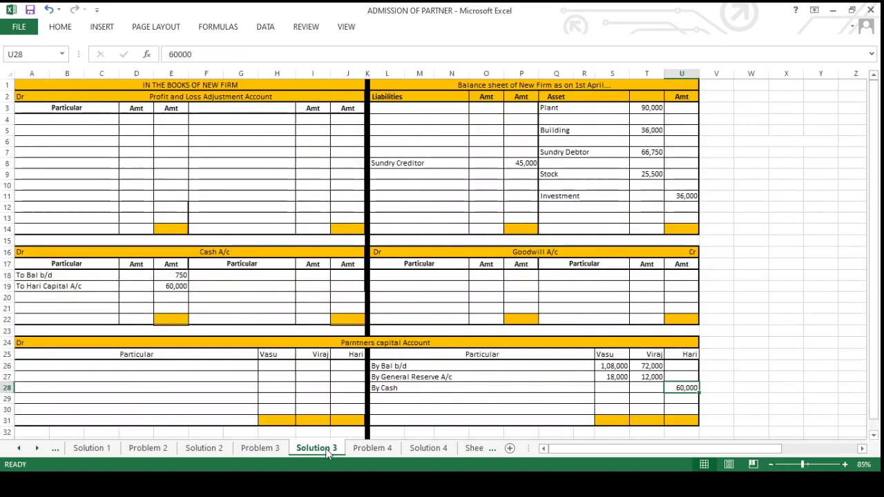
left_click(418, 276)
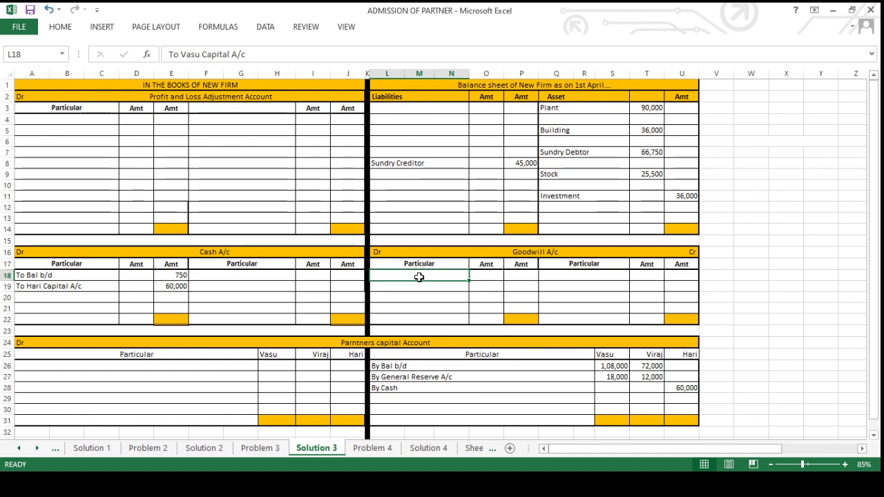
key("ctrl+y")
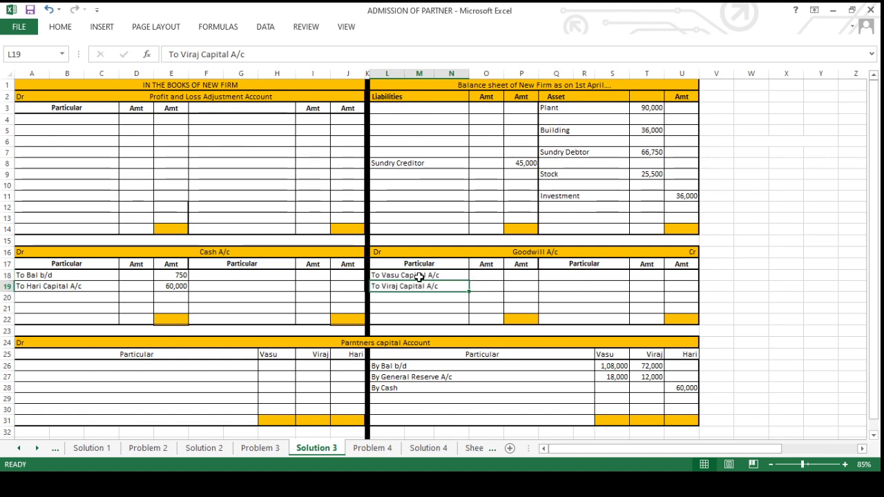
key("ctrl+y")
key("ctrl+y")
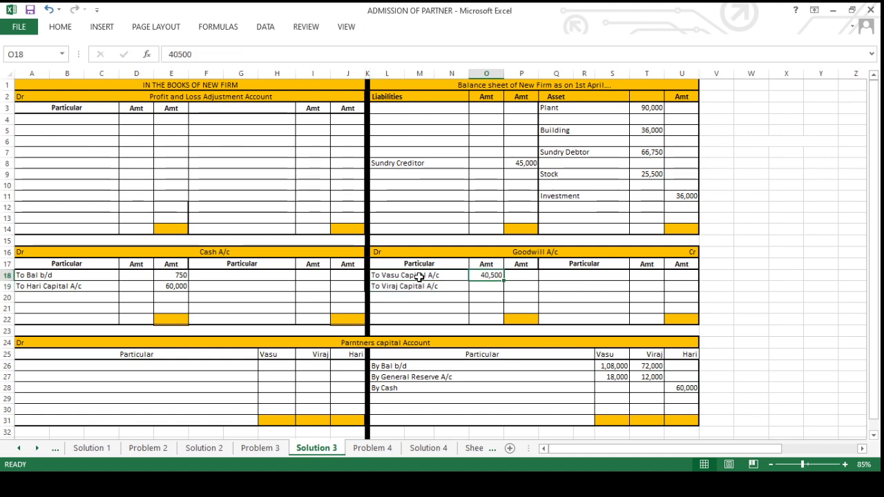
Step: Recheck Problem 3 and fill in the Goodwill A/c debit side with 27000 in O19 and the total 67500 in P19
left_click(258, 449)
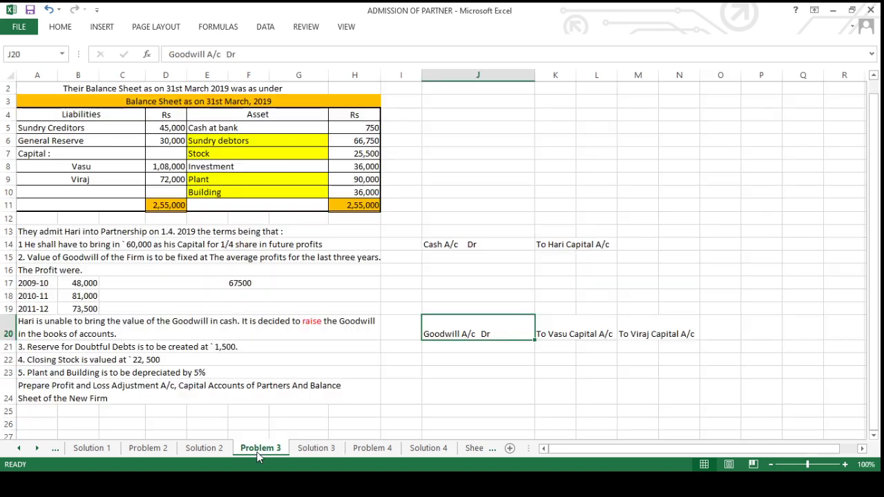
left_click(316, 448)
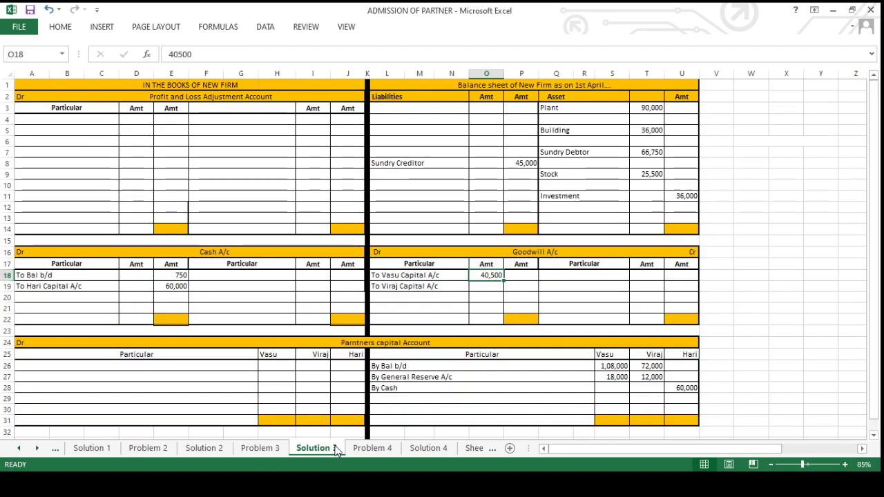
left_click(499, 284)
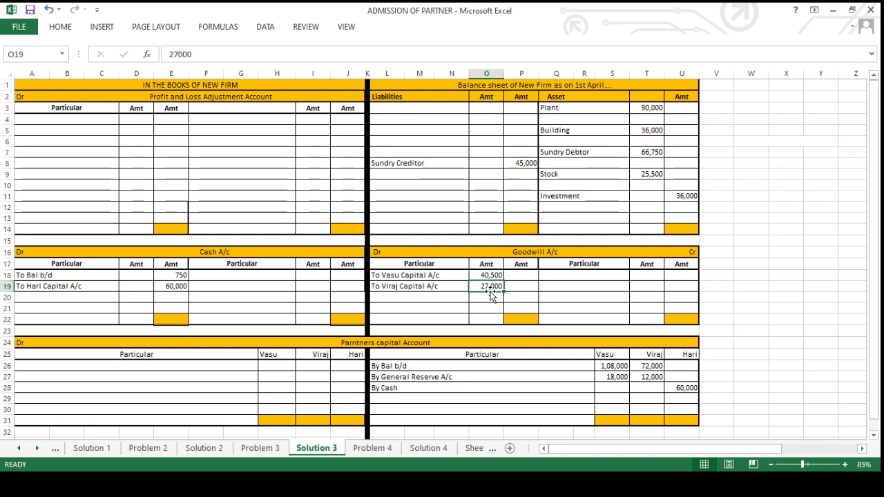
left_click(518, 285)
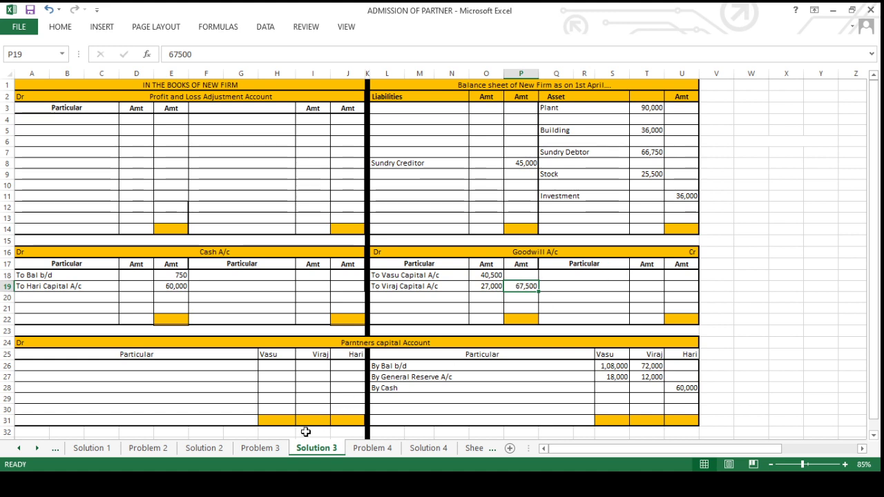
Step: Recheck the goodwill credits in Problem 3 and post "By Goodwill A/c" in L29 of Solution 3's capital account with 40500 in S29 and 27000 in T29
left_click(261, 447)
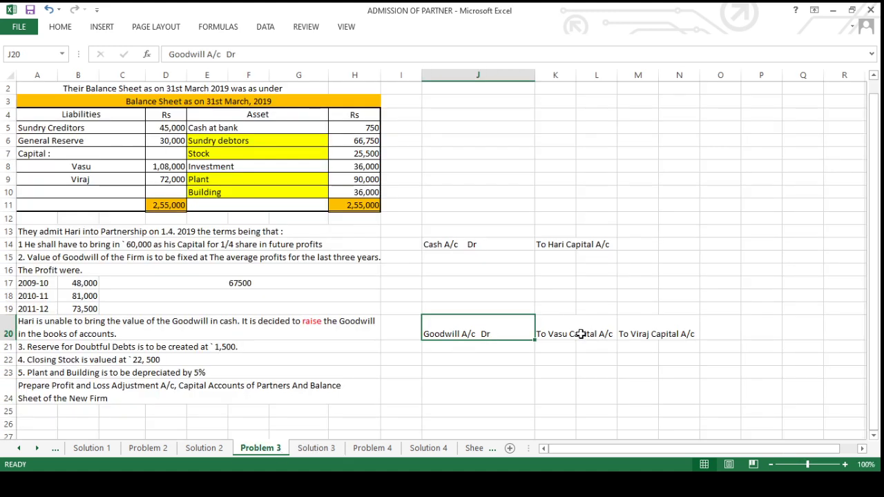
left_click_drag(583, 334, 637, 335)
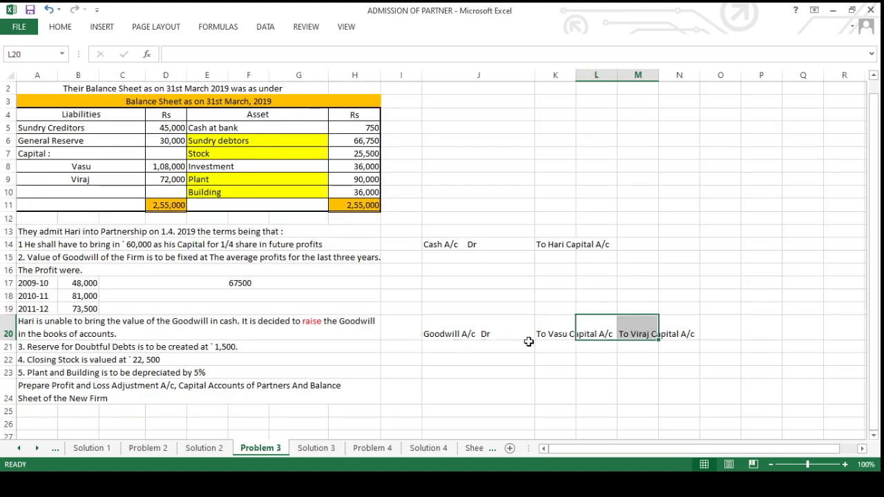
left_click_drag(542, 337, 629, 336)
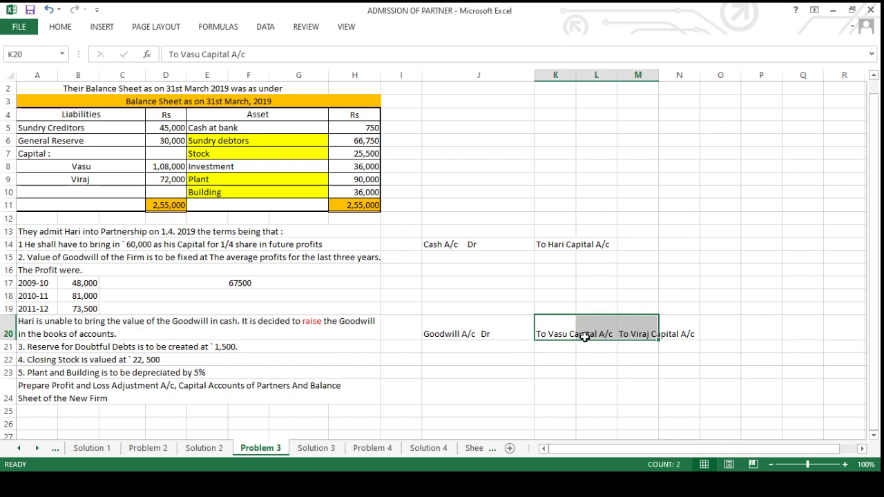
left_click(329, 448)
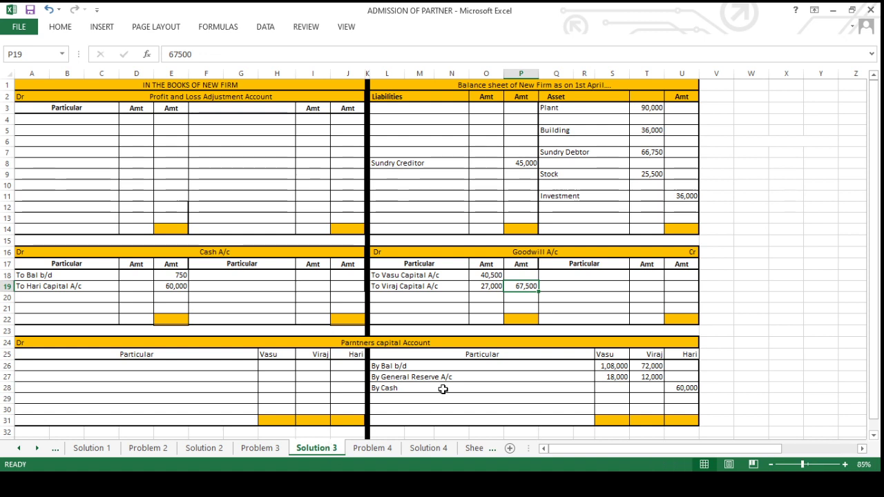
left_click(422, 399)
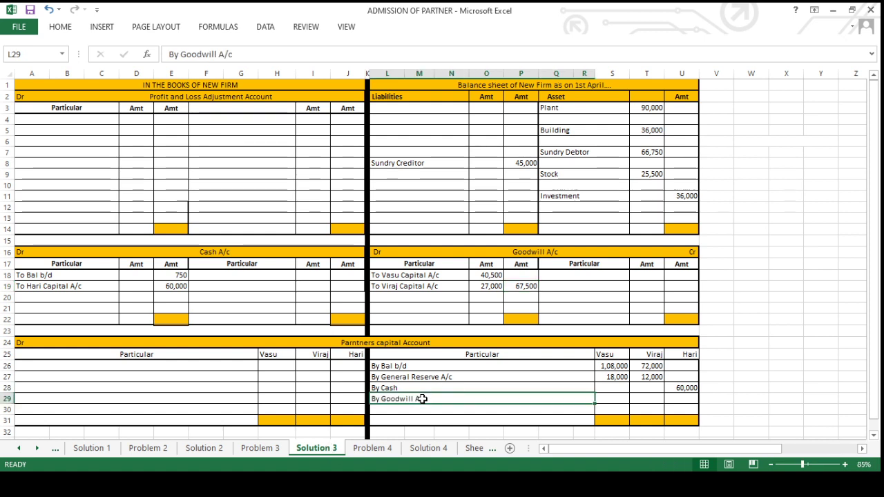
key("Tab")
type("40500")
key("Tab")
type("27000")
key("ctrl+Return")
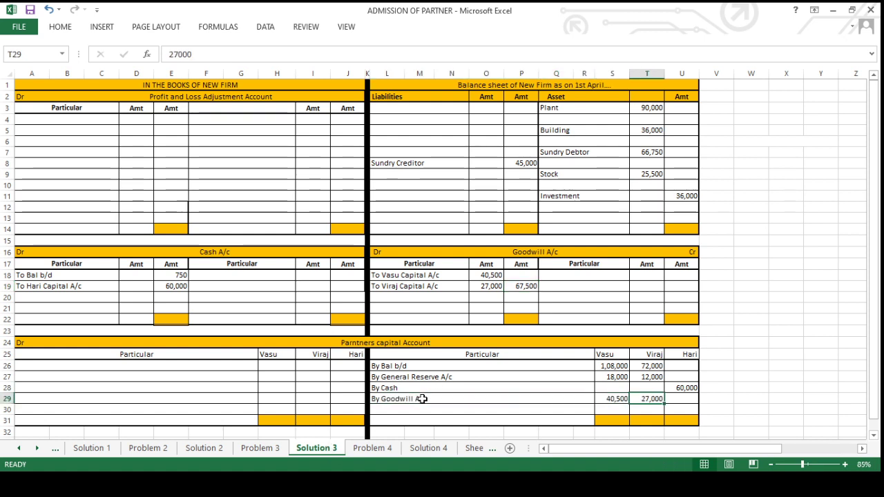
Step: Check the doubtful debts reserve term in Problem 3 and note the debit "Revaluation A/c Dr" in J21
left_click(273, 450)
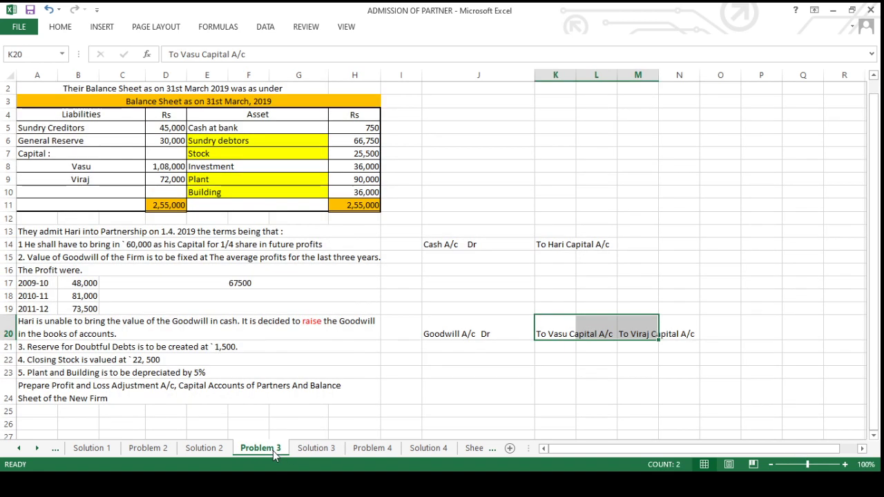
left_click(146, 347)
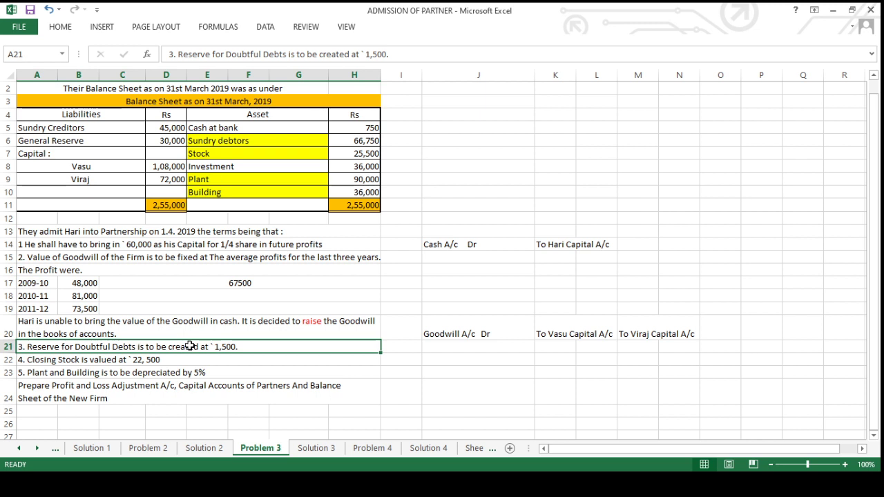
left_click(453, 347)
type("Reva")
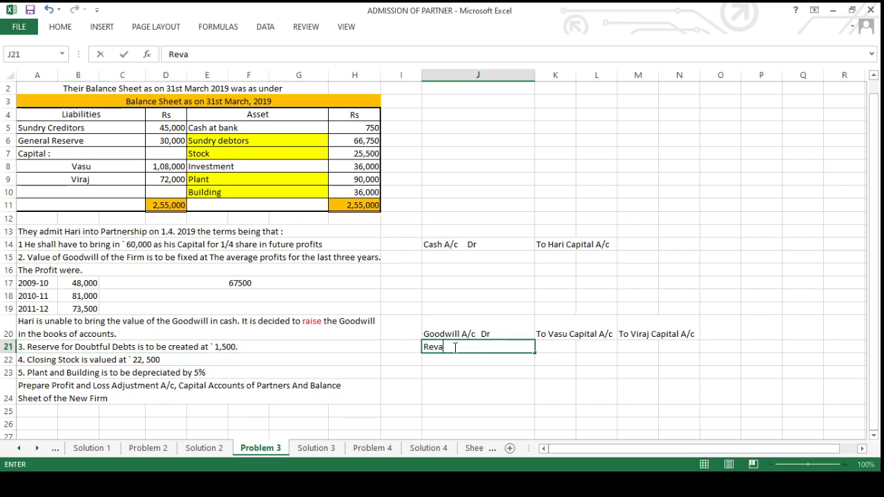
type("luta")
key("BackSpace")
type("ation A/")
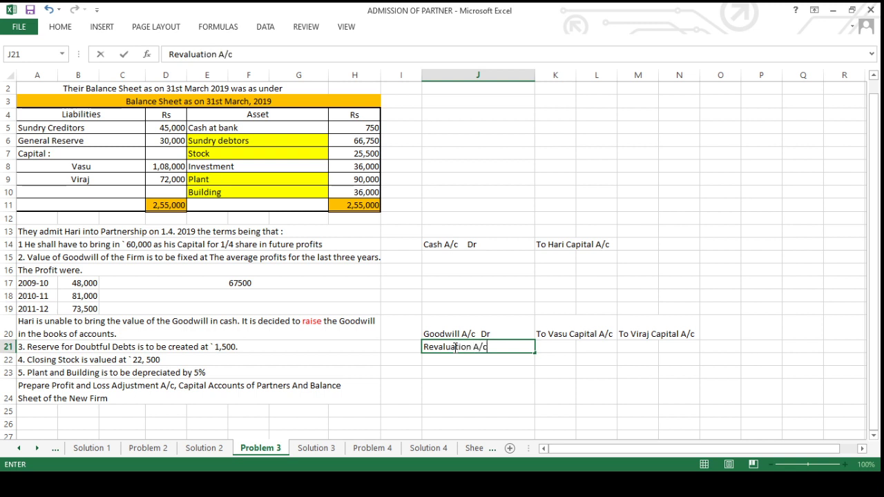
type("c  Dr")
key("Tab")
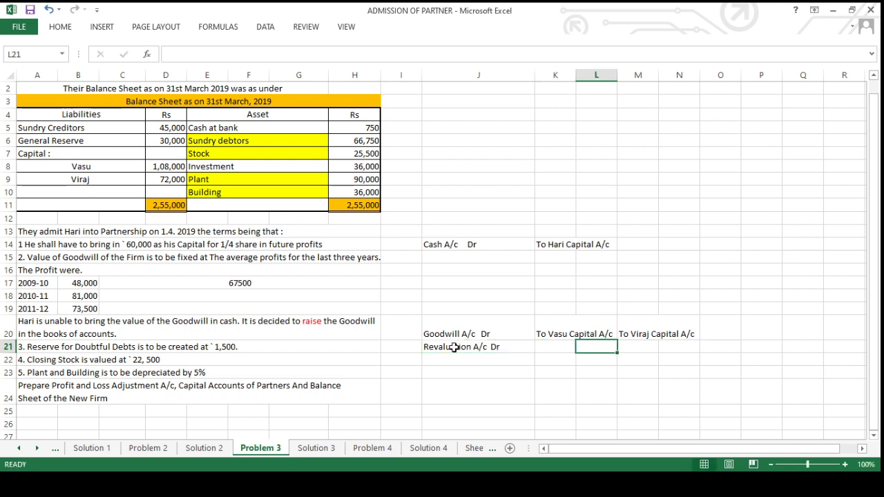
Step: Note the credit "To Sundry Debtors" in K21 for the doubtful debts reserve entry
type("To ")
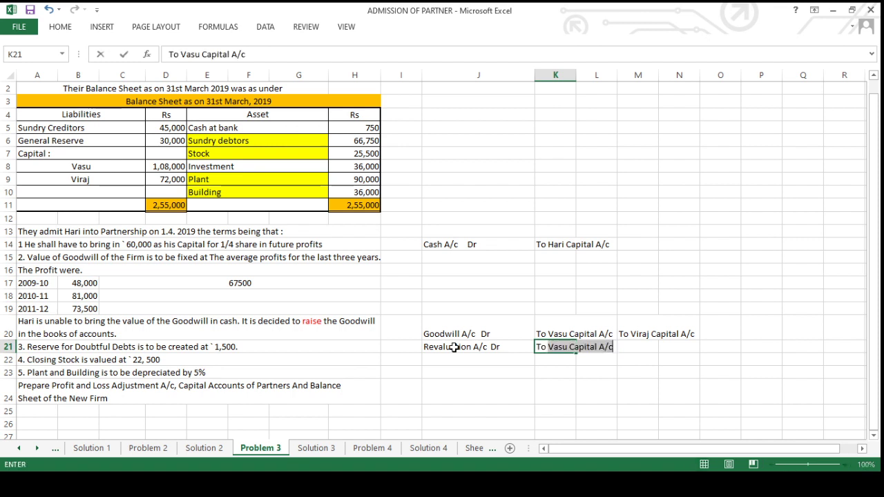
type("Sund")
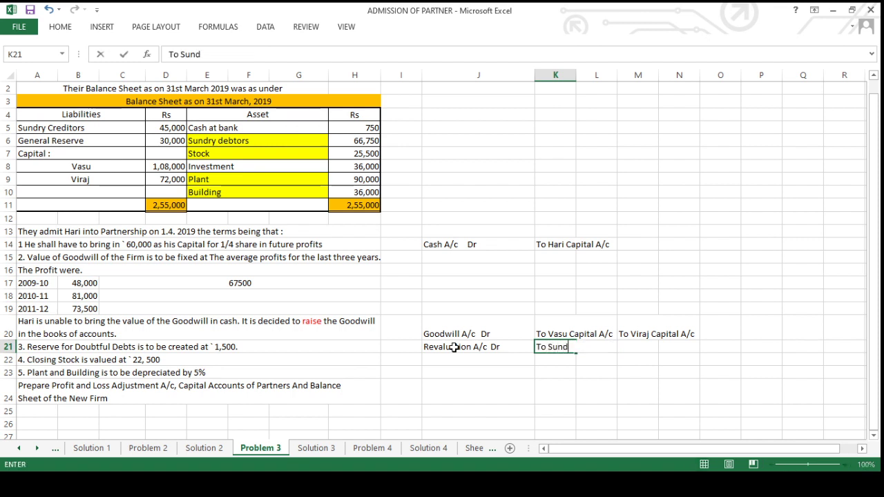
type("ry Debtor")
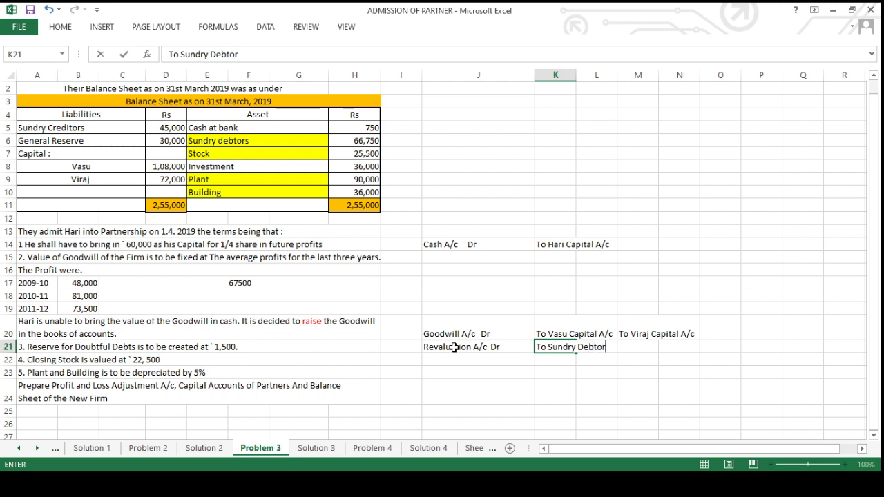
type("s")
key("Return")
left_click(446, 347)
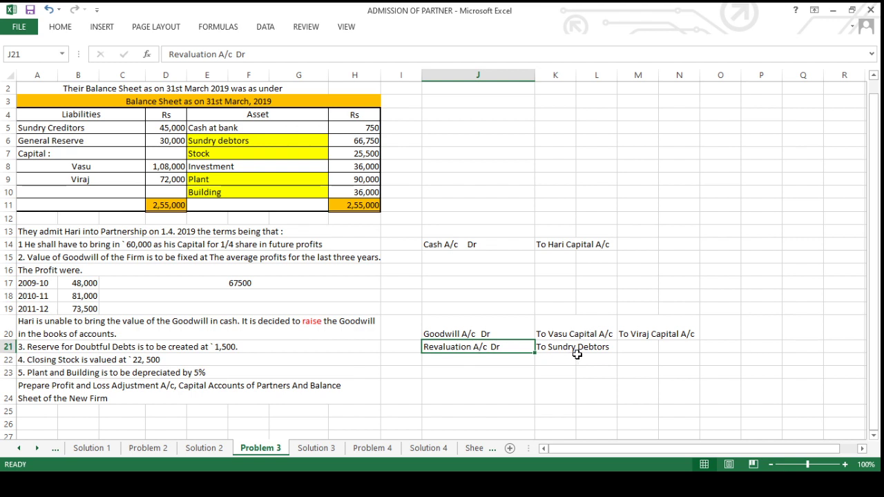
Step: Review the doubtful debts entry in Problem 3 and post "To Sundry Debtor" in A4 of Solution 3's Profit and Loss Adjustment Account with 1500 in E4
left_click(555, 347)
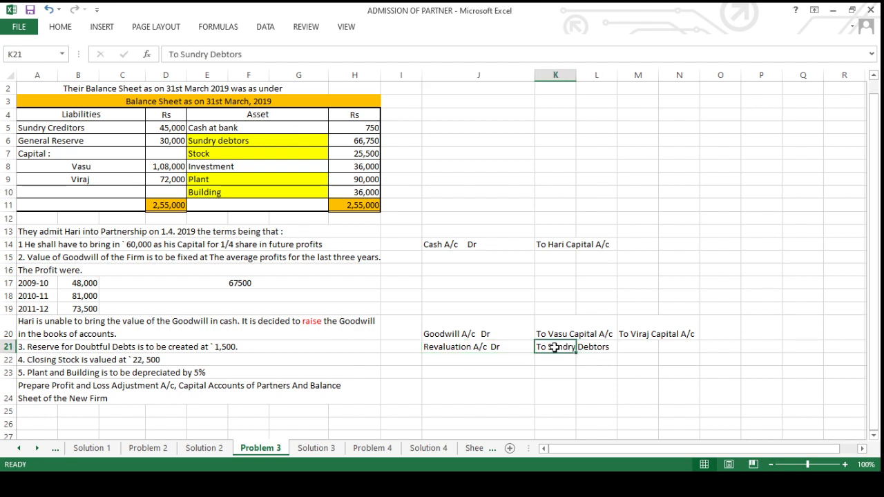
left_click(482, 347)
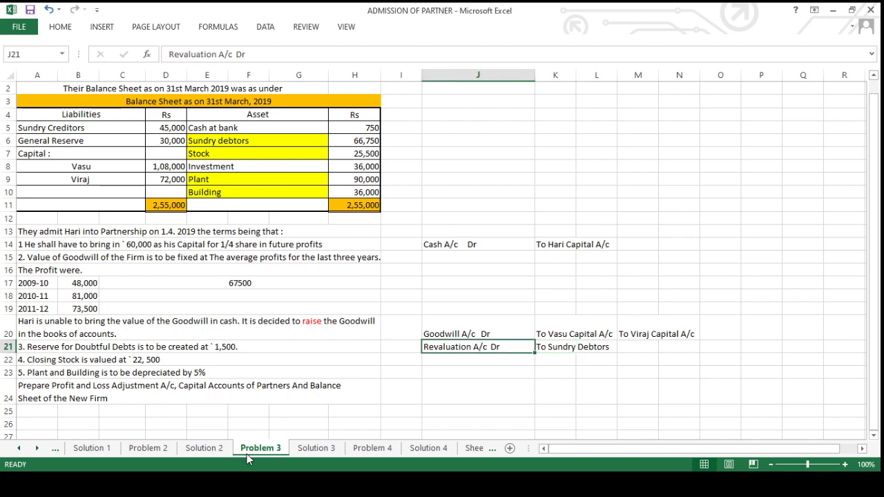
left_click(350, 449)
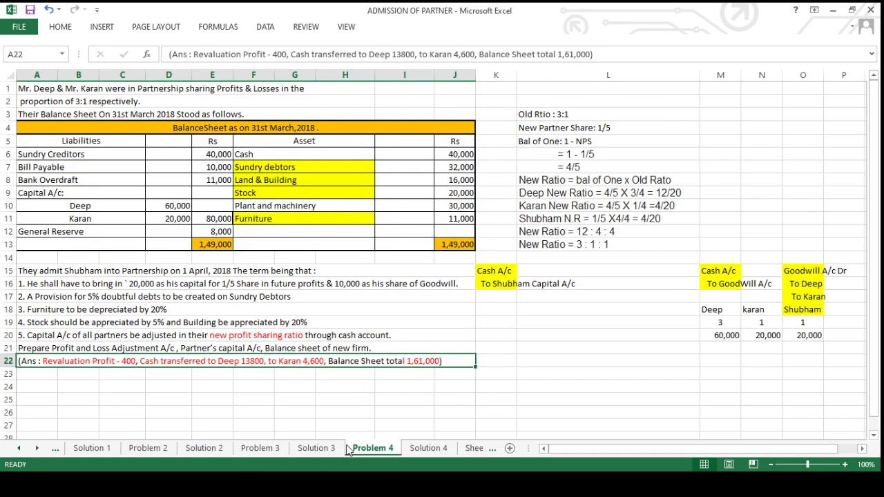
left_click(316, 448)
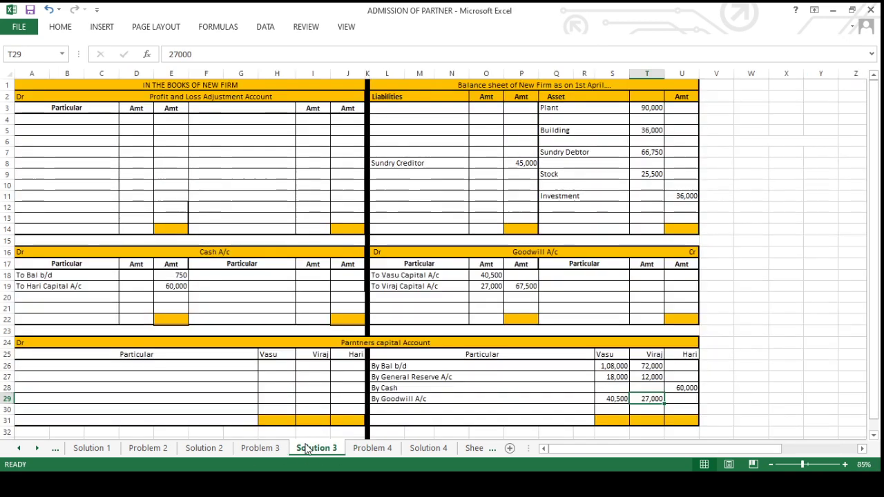
left_click(79, 121)
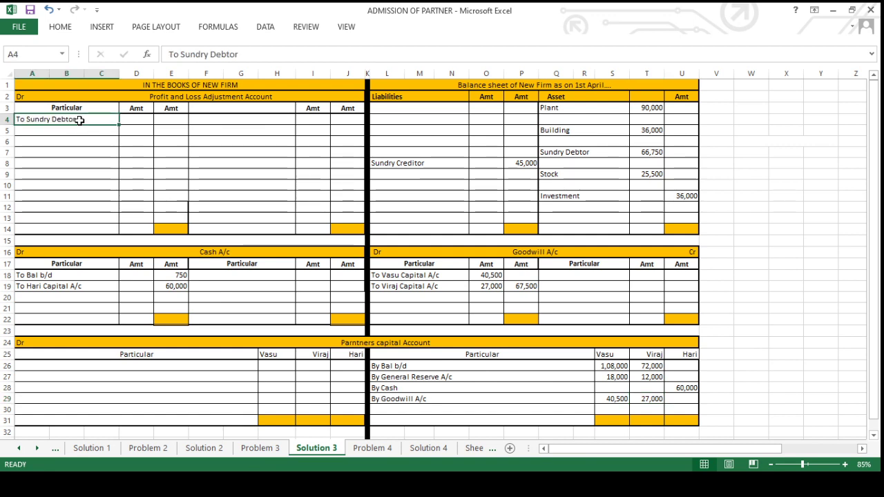
key("Right")
key("Right")
type("1500")
key("ctrl+Return")
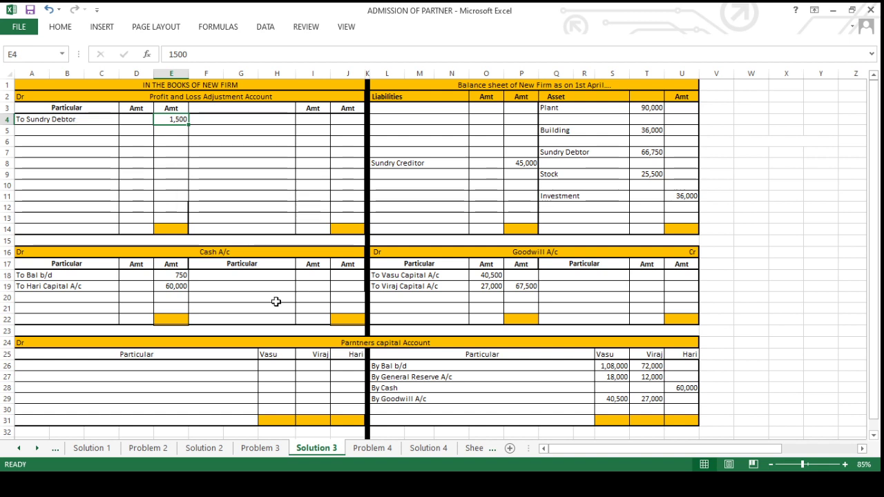
Step: Recheck the debtors credit in Problem 3 and add "Less R.D.D" under Sundry Debtor in Solution 3's balance sheet, with -1500 in T8 and =+T7+T8 in U8
left_click(274, 448)
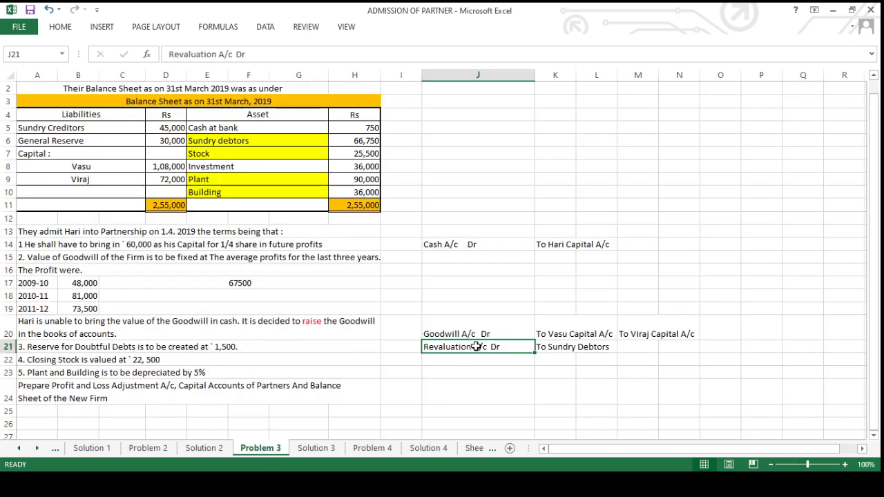
left_click(555, 351)
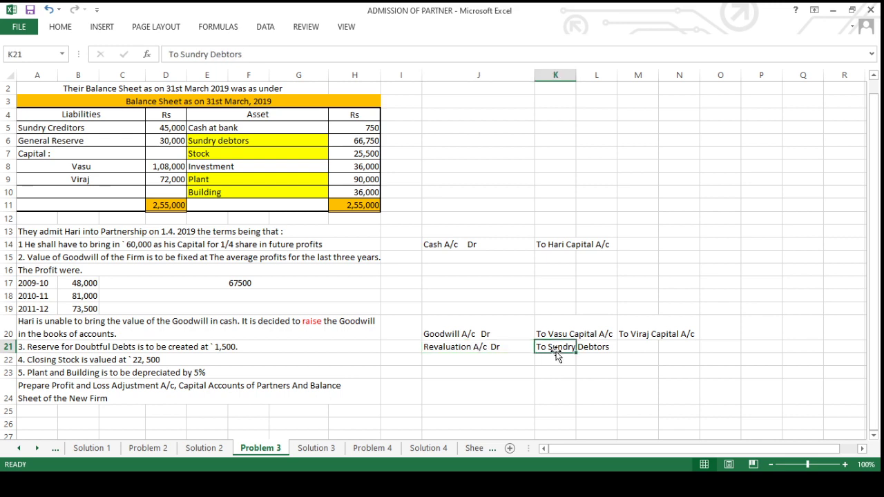
left_click(328, 448)
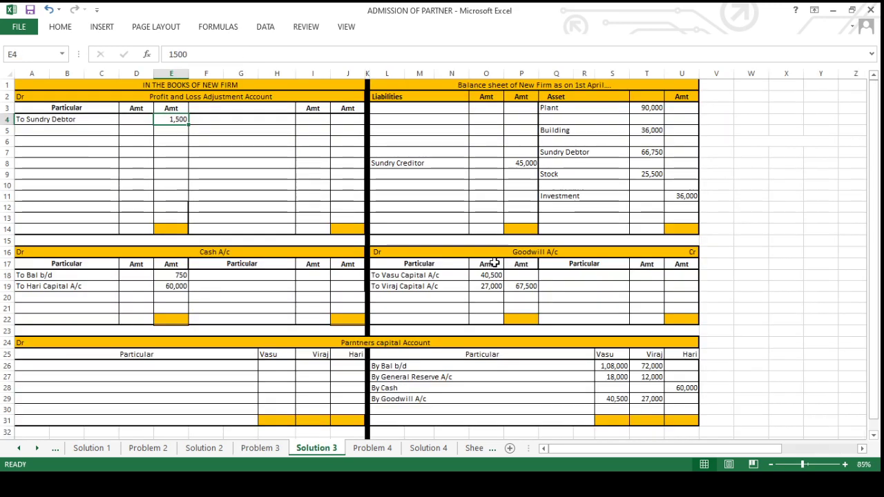
left_click(573, 162)
type("Less R.D.D")
key("Tab")
type("-1500")
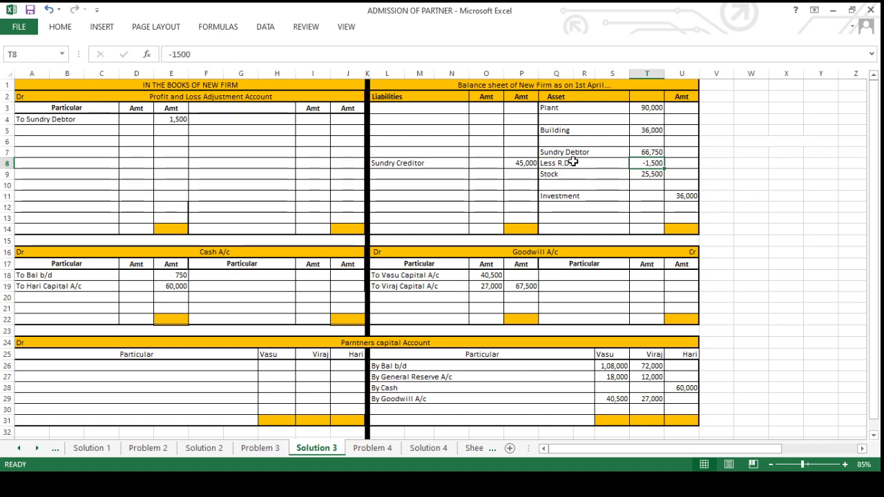
key("Tab")
type("=+T7+T8")
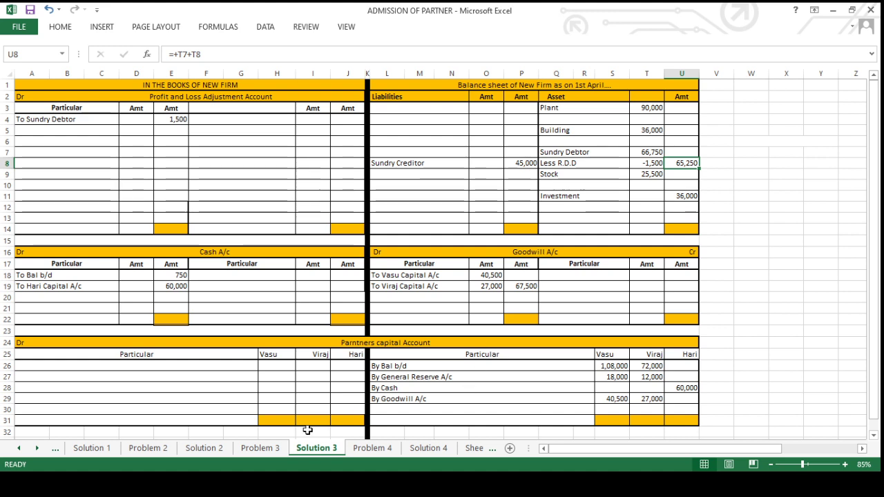
Step: Check the closing stock term and Stock balance in Problem 3 and note "Revaluation A/c Dr" in J23 and "To Stock" in K23
left_click(252, 448)
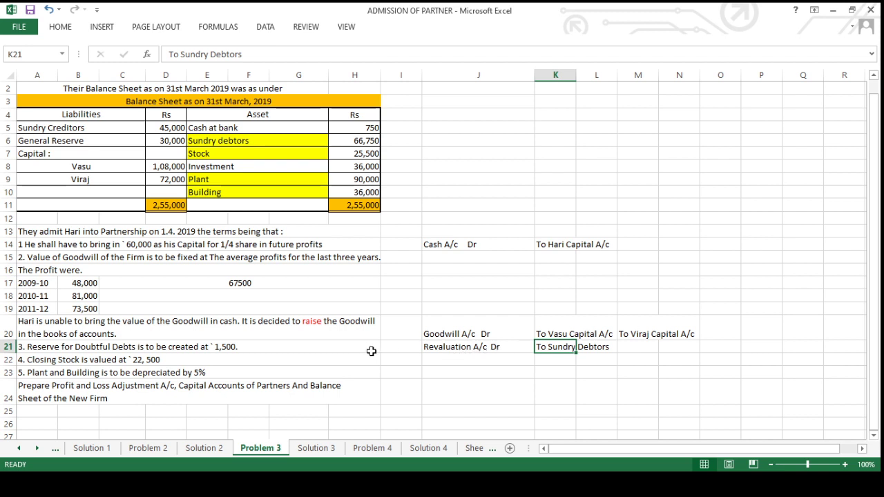
left_click(201, 355)
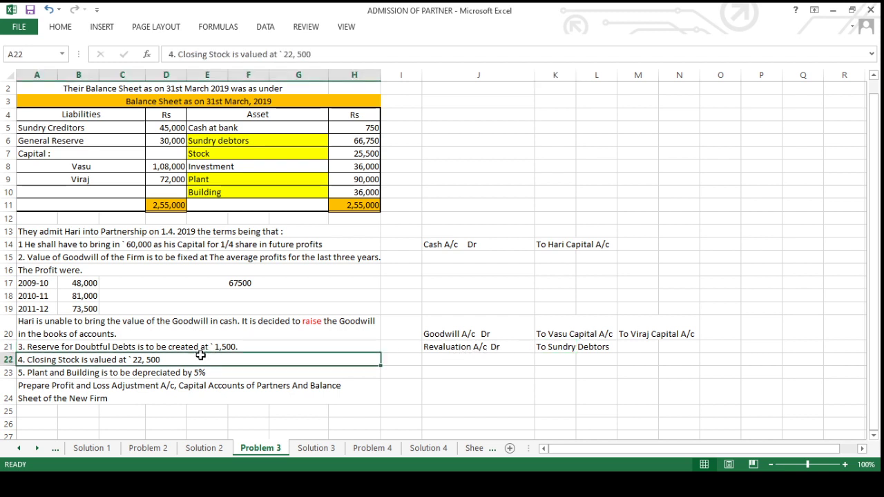
left_click(363, 154)
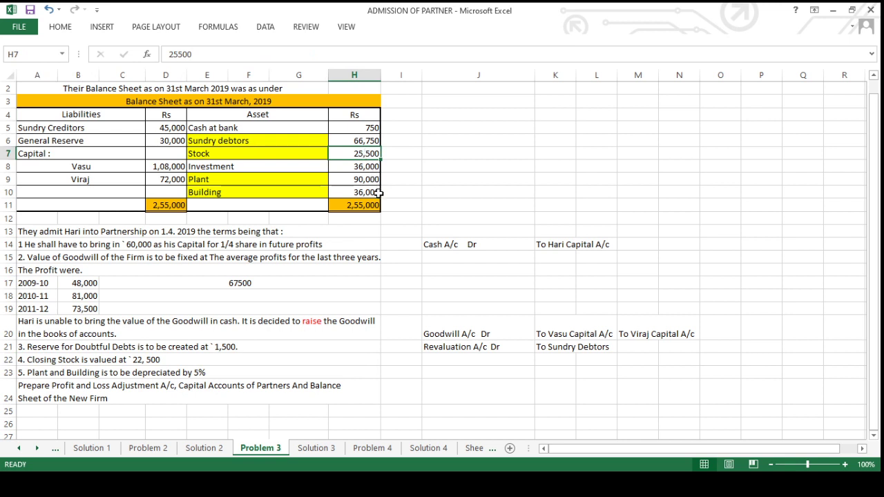
left_click(437, 372)
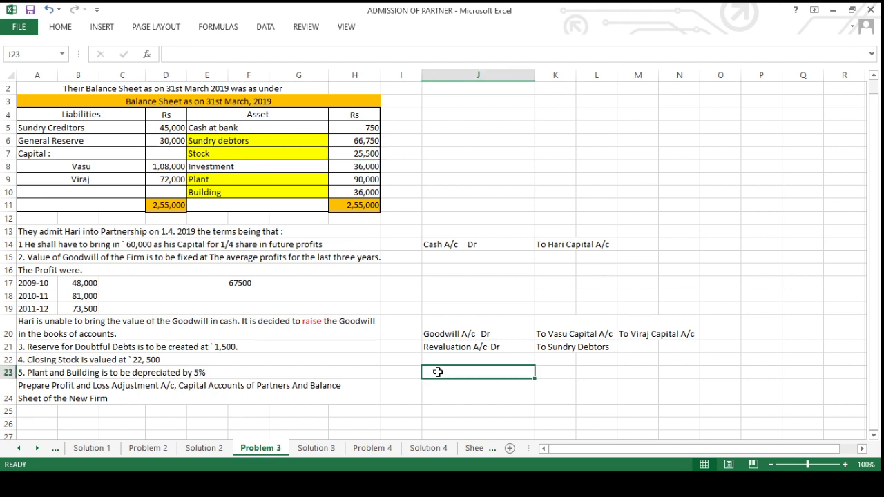
type("Re")
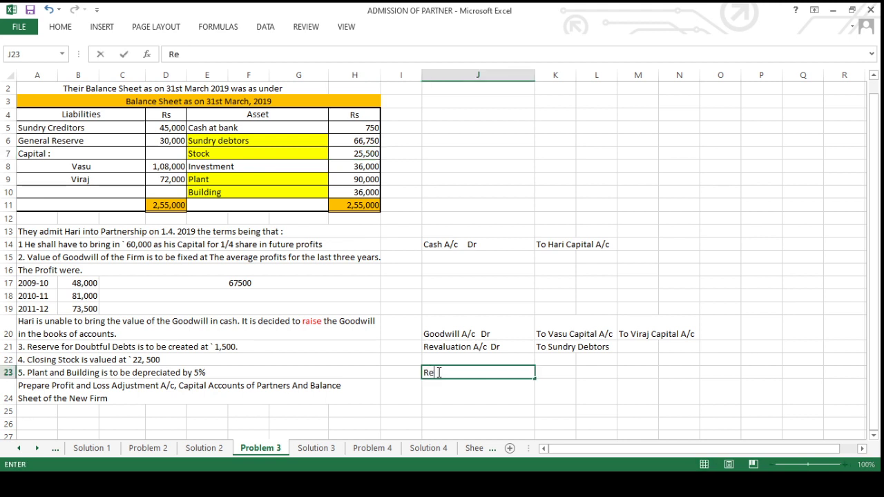
type("valuation A/c Dr")
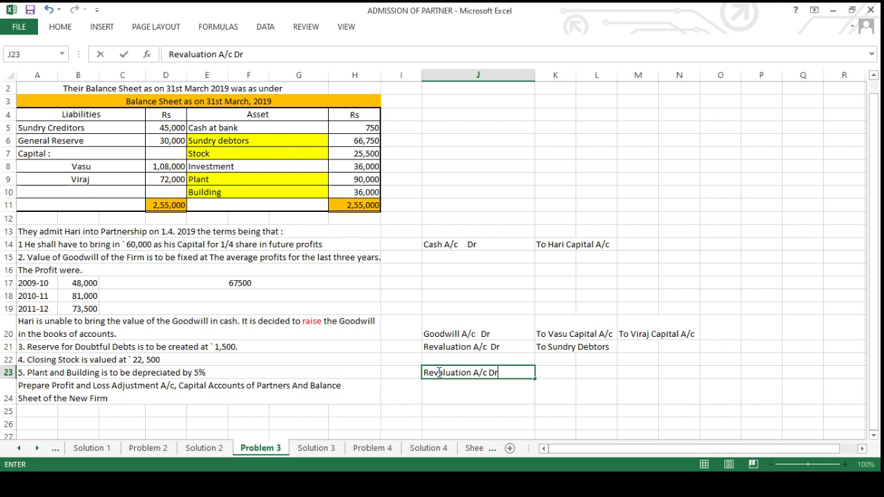
key("Tab")
type("To")
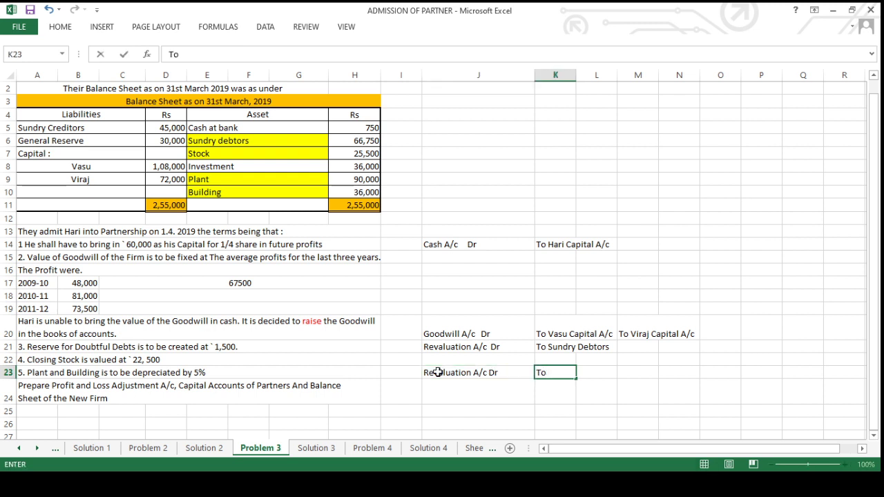
type(" Stock")
key("Return")
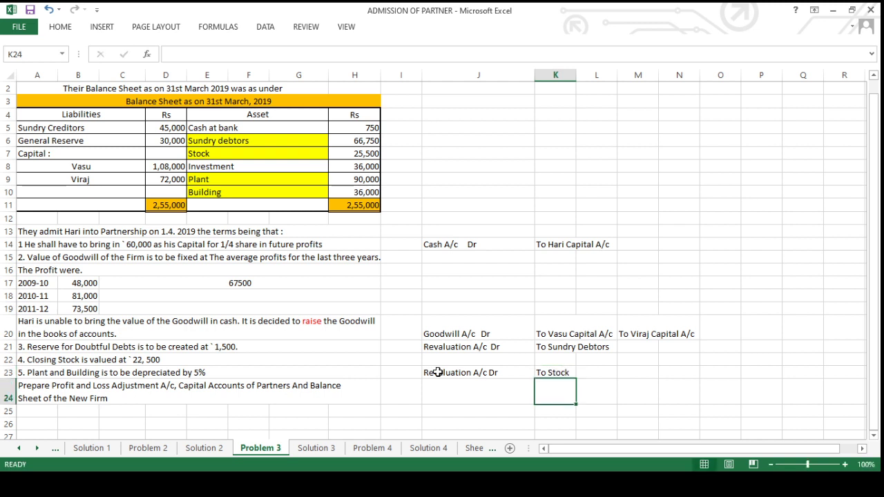
key("Up")
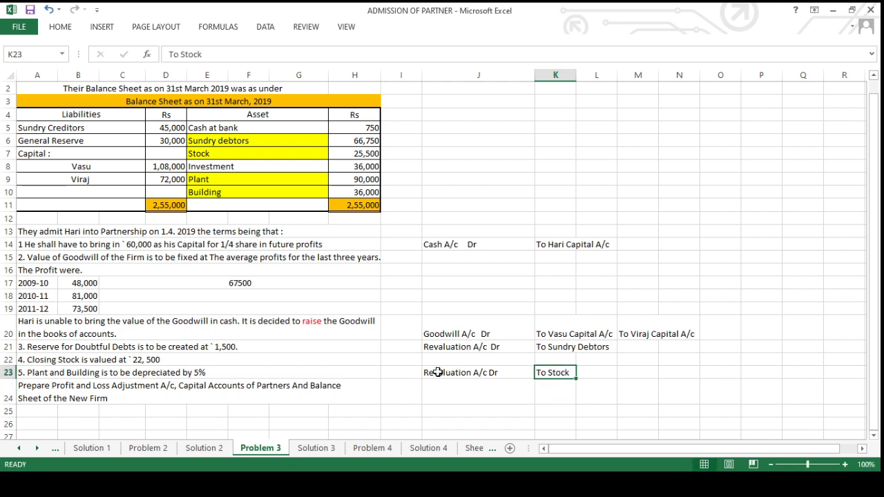
Step: Calculate the fall in stock value beside the Stock row, with -22500 in I7 and the sum of H7 and I7 in J7
left_click(228, 361)
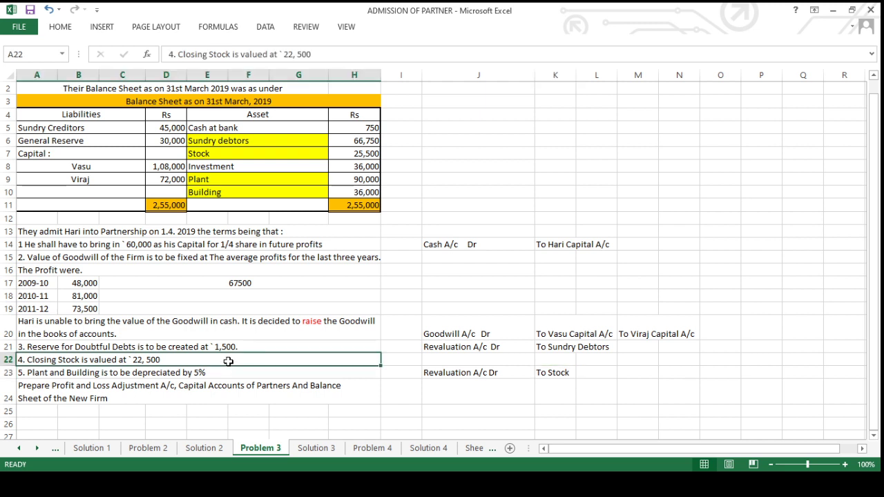
left_click(409, 152)
type("-2250")
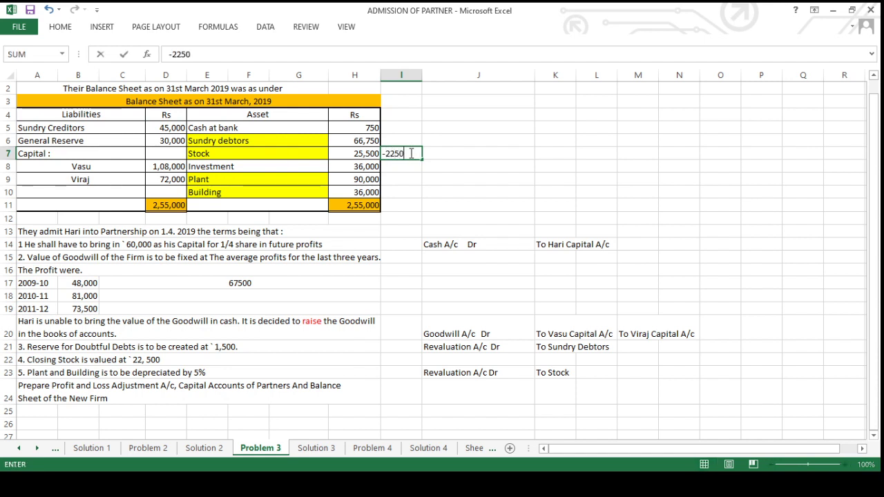
key("Return")
key("Up")
key("Right")
type("+")
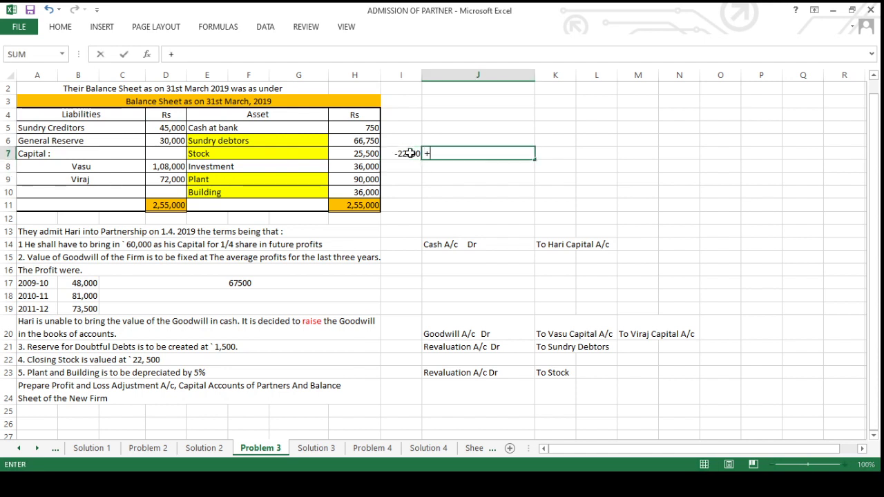
key("Left")
key("Left")
type("+")
key("Left")
key("Return")
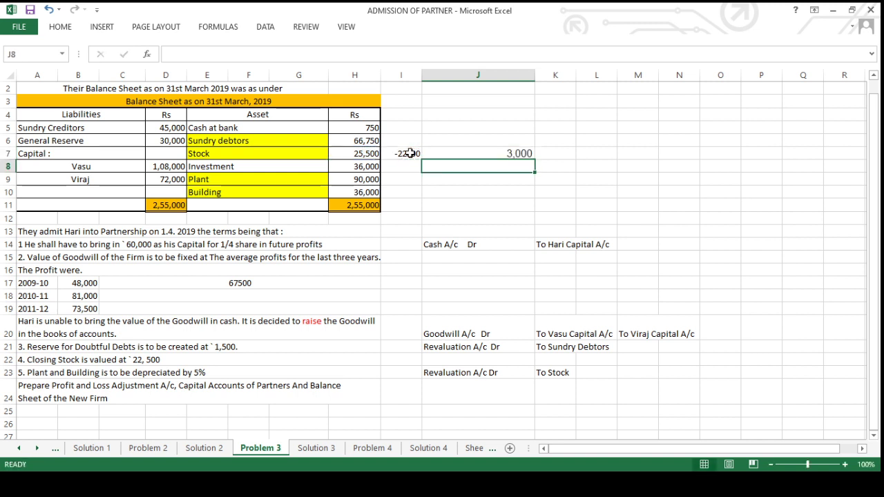
Step: Clear the scratch stock calculation from J7 and I7
left_click(466, 152)
key("Delete")
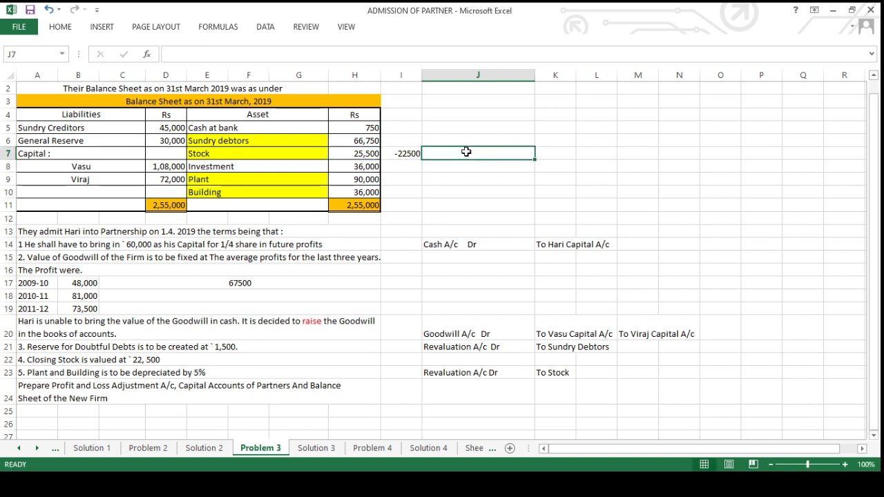
key("Left")
key("Delete")
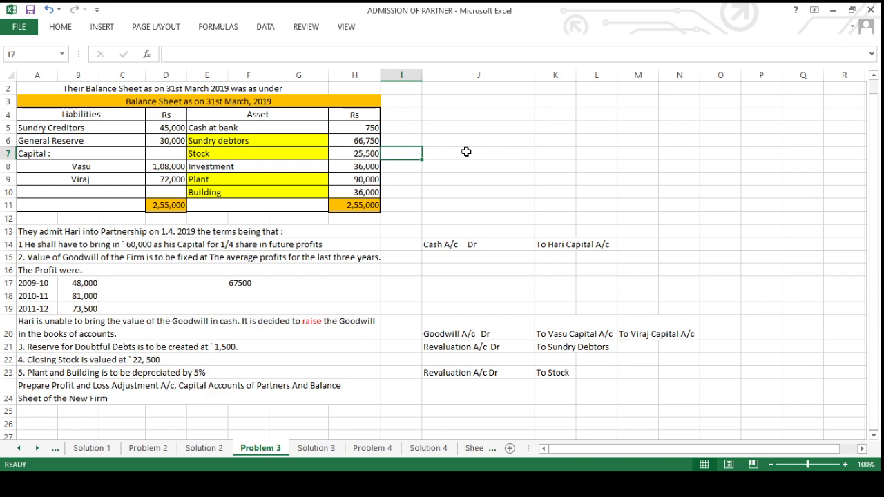
Step: Post "To Stock" in A5 on the debit side of Solution 3's Profit and Loss Adjustment Account
left_click(324, 452)
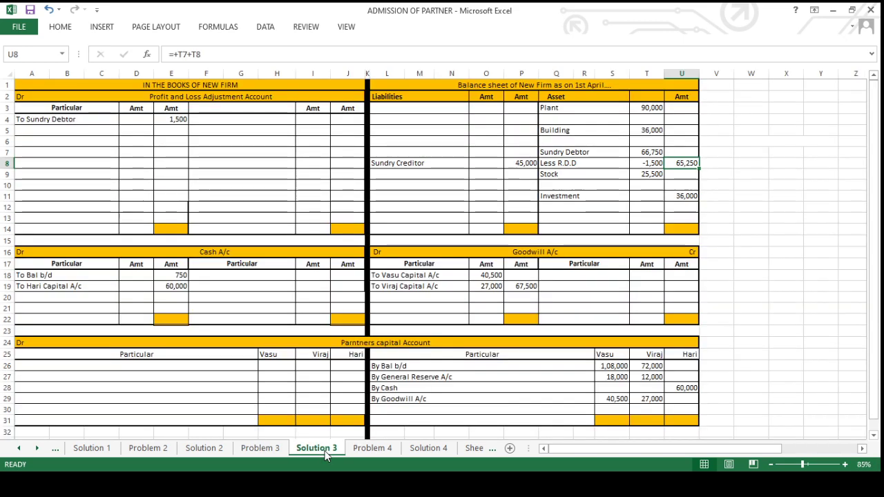
left_click(40, 134)
key("Delete")
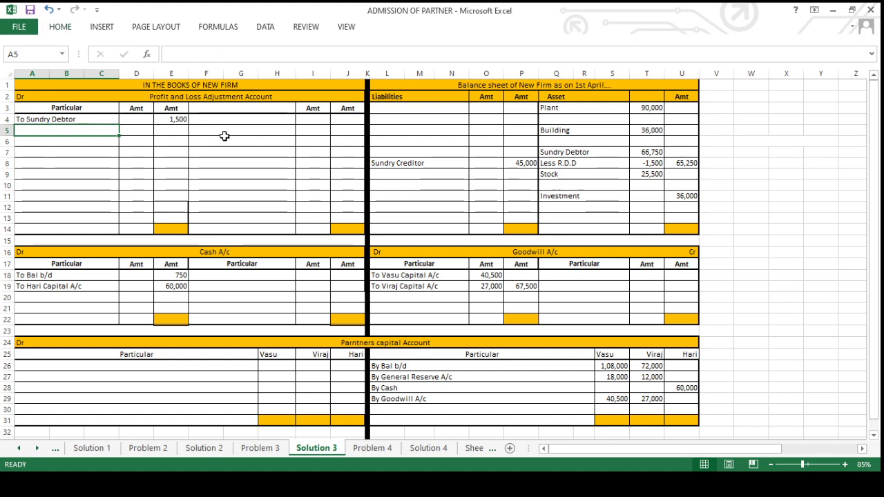
left_click(173, 139)
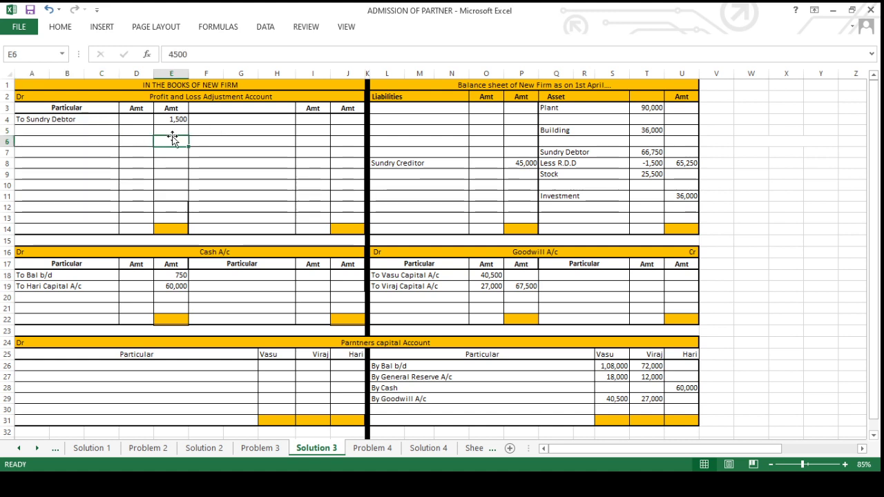
left_click(87, 139)
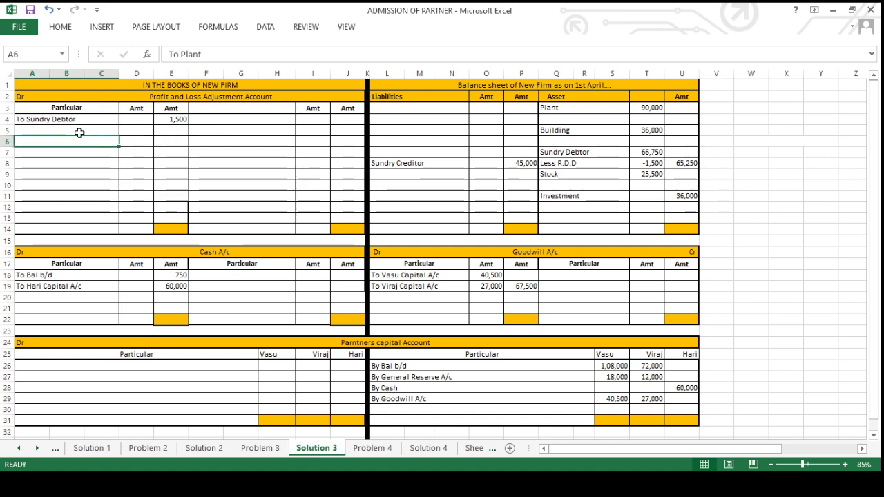
left_click(79, 131)
left_click(171, 130)
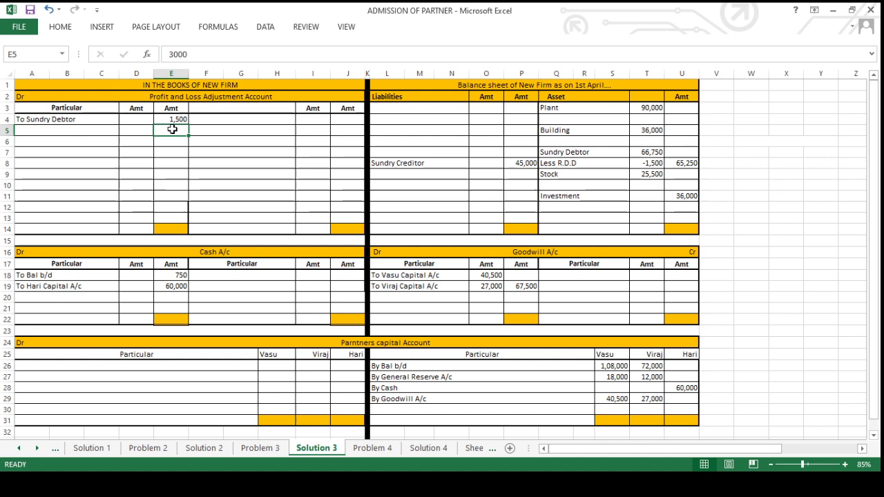
left_click(98, 131)
type("To")
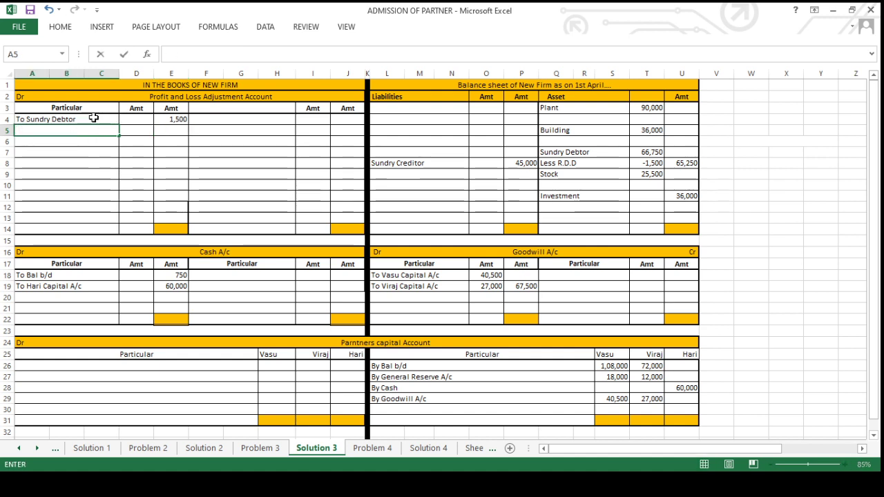
left_click(61, 28)
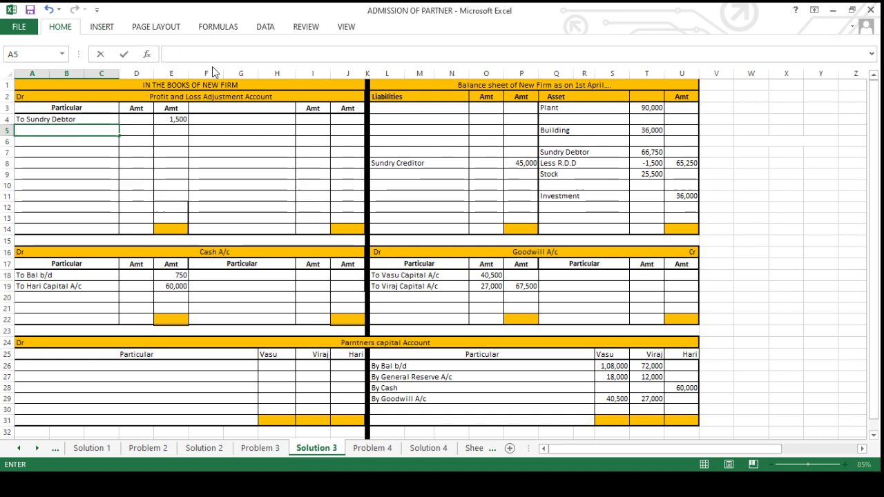
type("T")
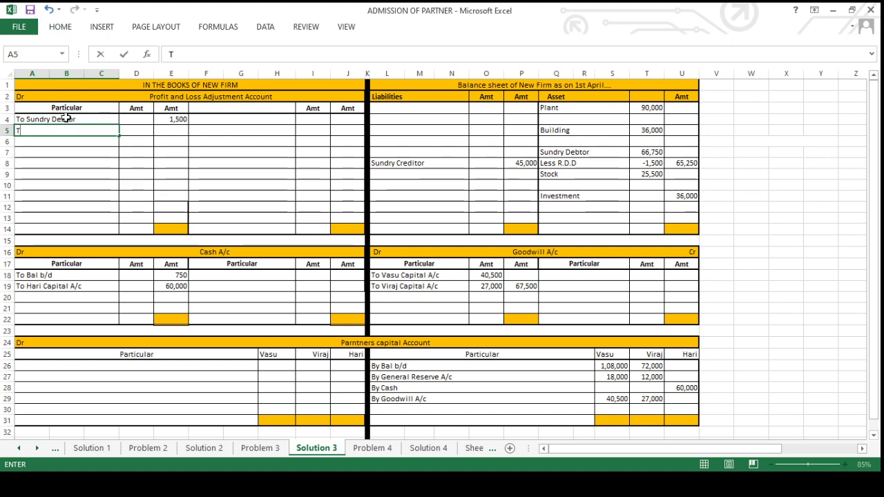
type("o Stock")
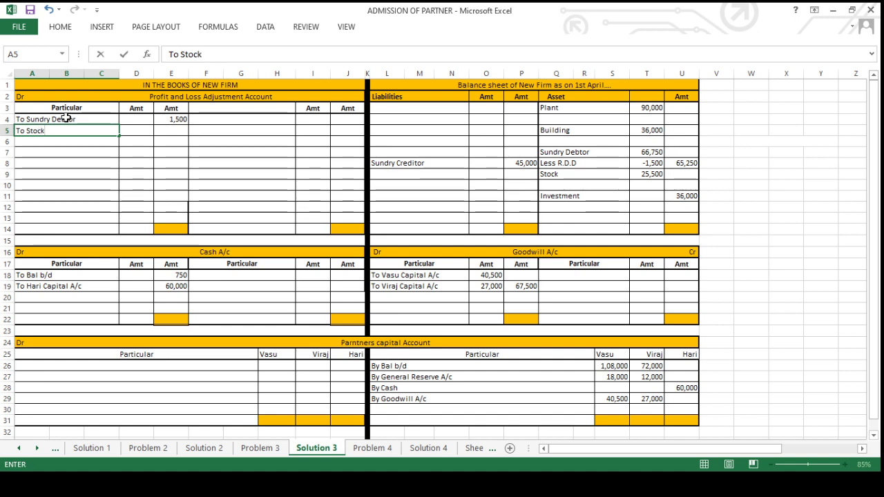
Step: Enter the stock write-down of 3,000 in E5 beside "To Stock"
key("Tab")
key("Tab")
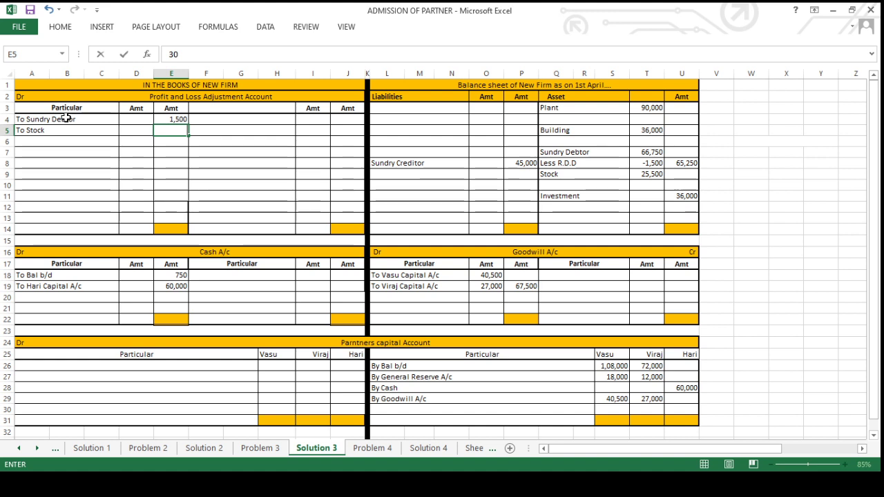
key("BackSpace")
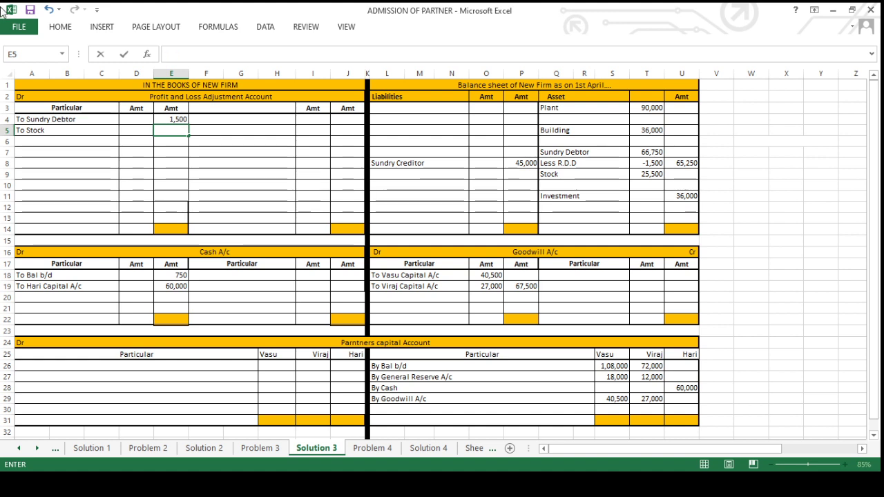
left_click(67, 28)
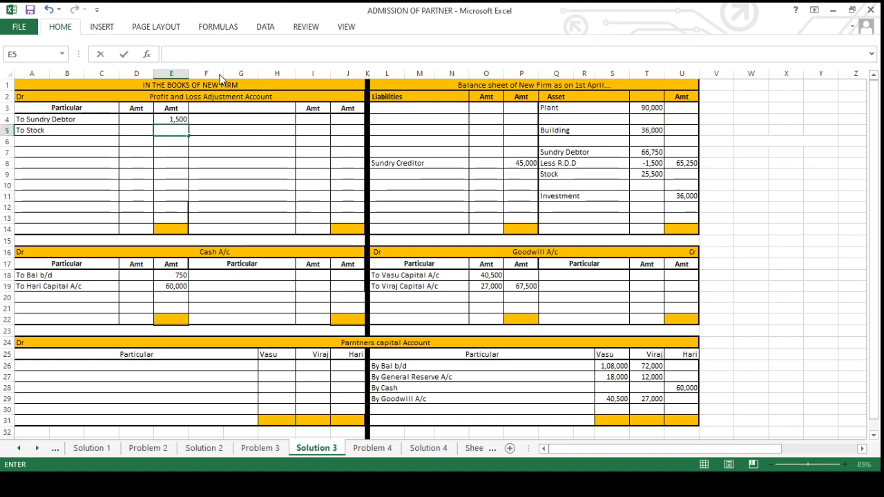
type("3")
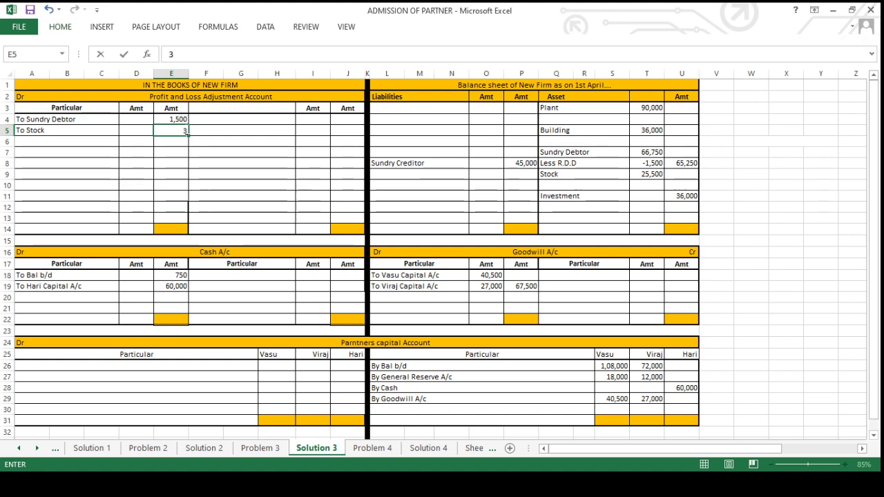
type(",000")
Step: Add "Less: W/off" under Stock in the new balance sheet, with -3000 in T10 and =+T9+T10 in U10
left_click(547, 188)
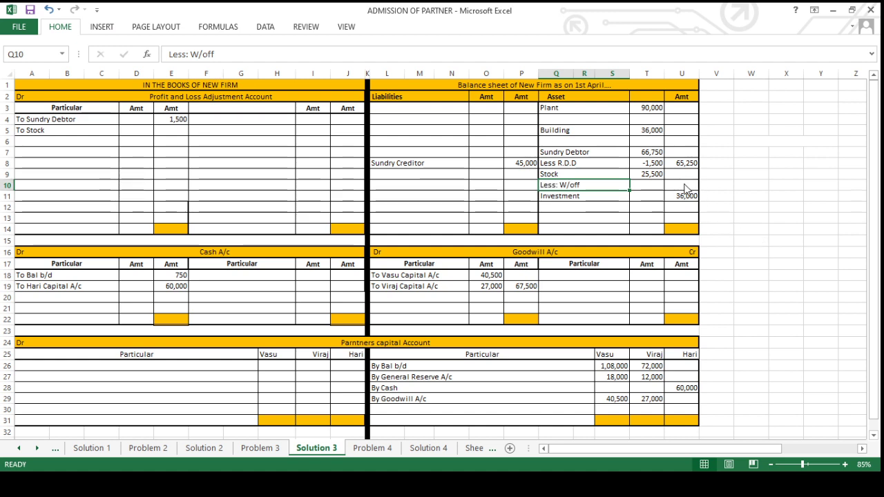
left_click(659, 185)
type("-3000")
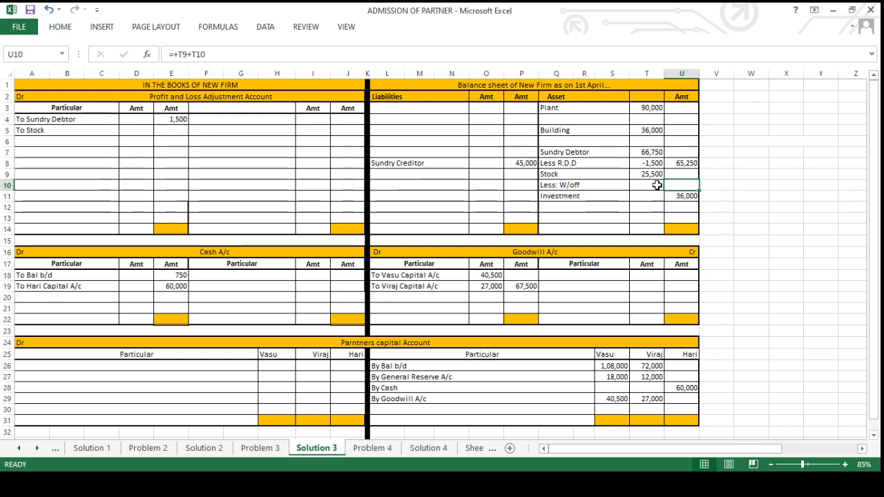
key("ctrl+Return")
left_click(670, 186)
type("=+T9+T10")
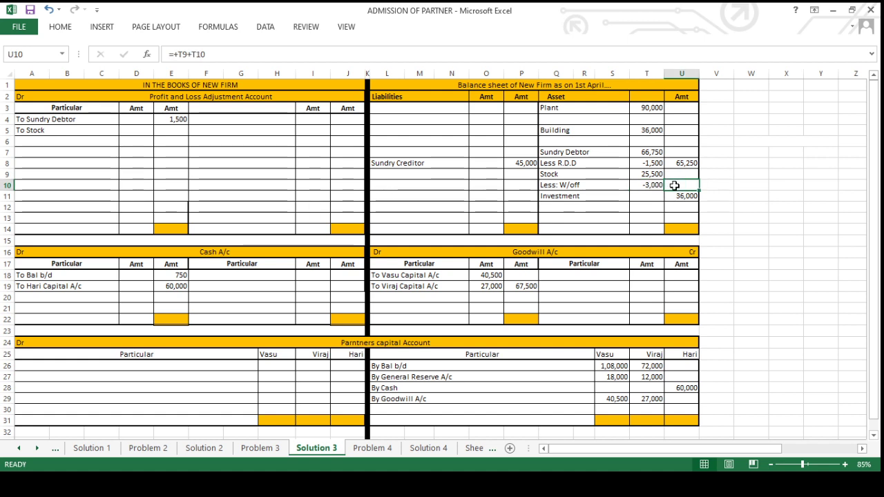
key("ctrl+Return")
Step: Relocate the stock journal entry in Problem 3 from J23:K23 to J22:K22, beside the closing stock term
left_click(261, 448)
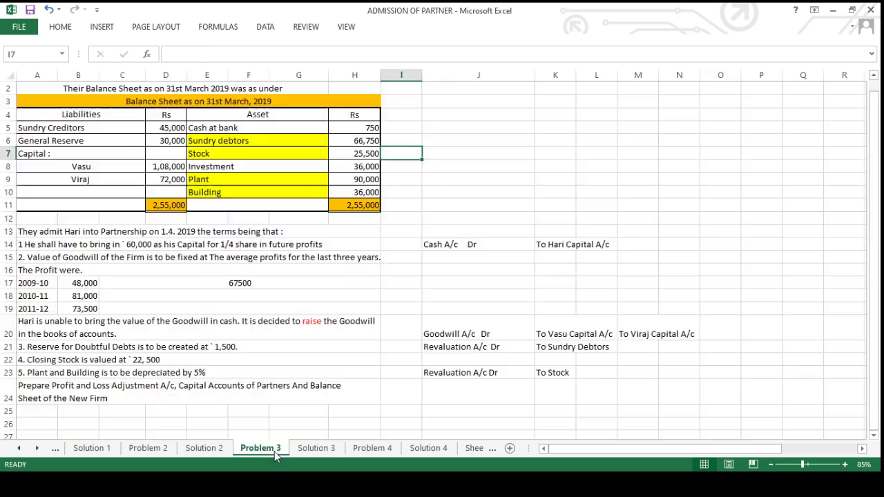
left_click(459, 372)
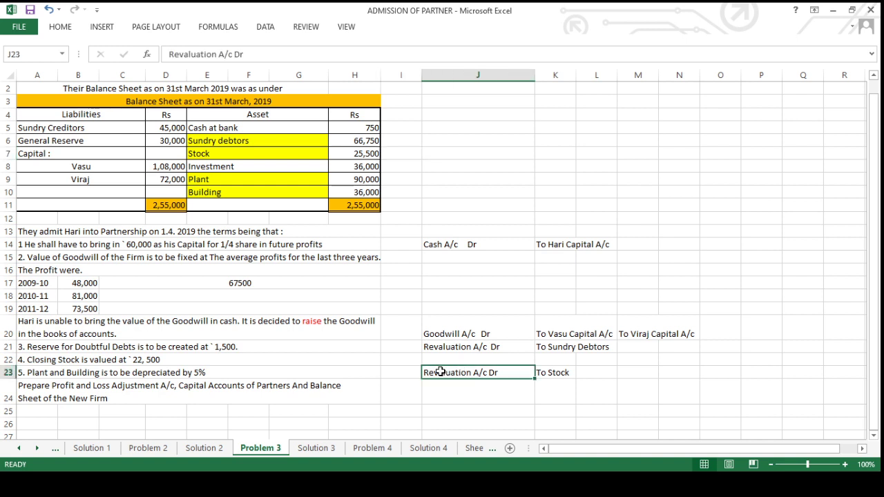
left_click_drag(440, 359, 555, 372)
left_click(443, 372)
key("ctrl+c")
left_click(504, 360)
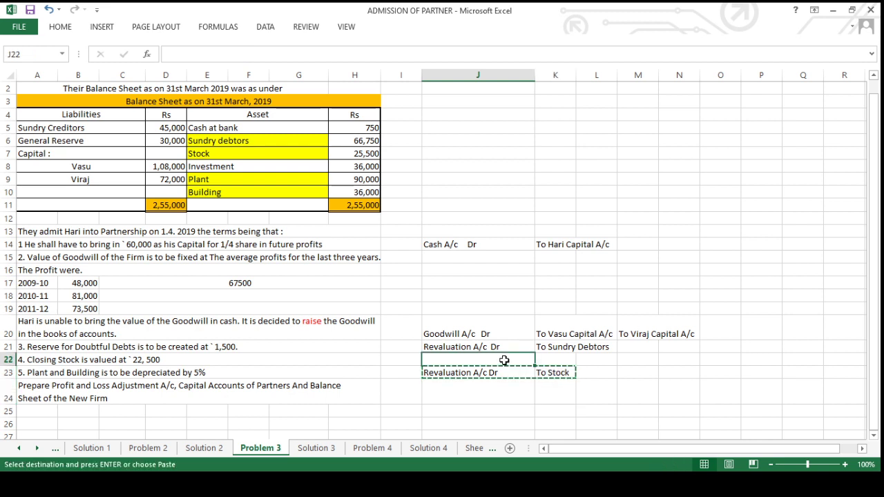
key("ctrl+v")
key("Return")
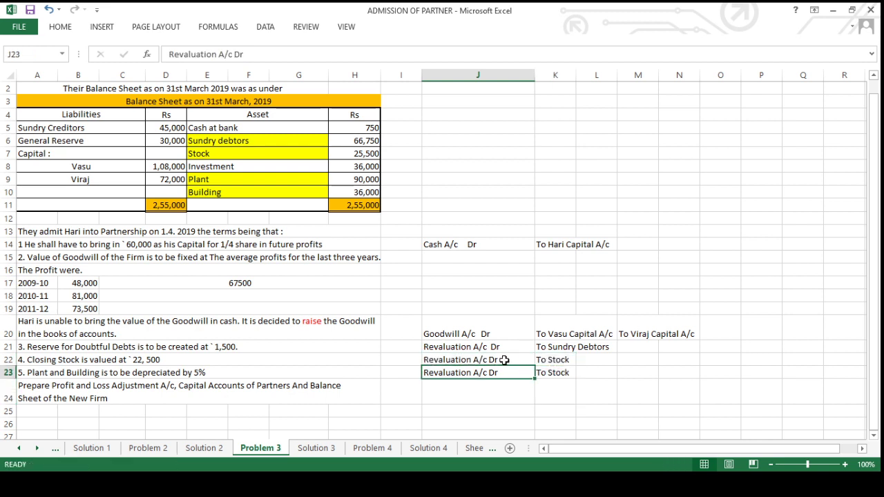
key("shift+Right")
key("Delete")
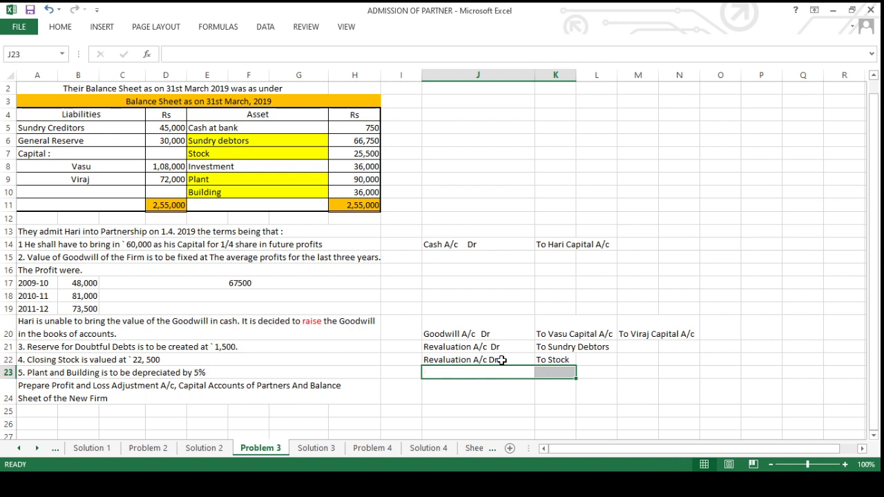
Step: Check the plant and building depreciation term and note "Revaluation A/c Dr" beside it in J23
left_click(50, 374)
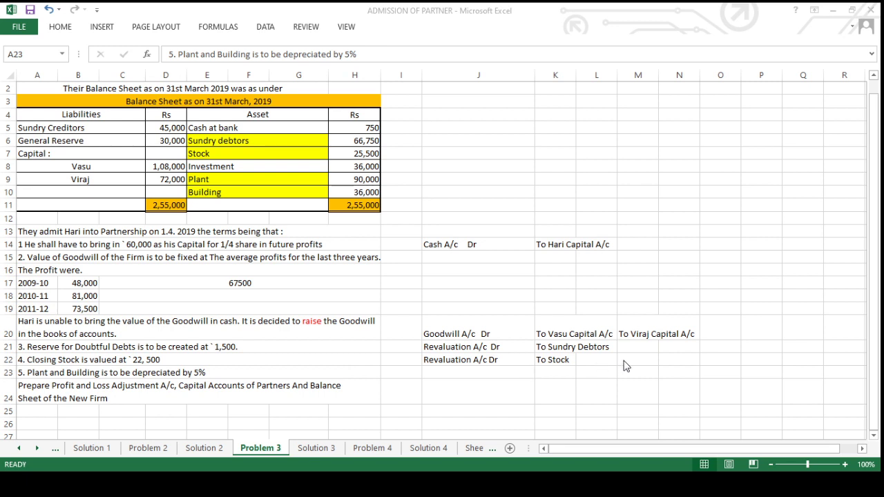
left_click(462, 367)
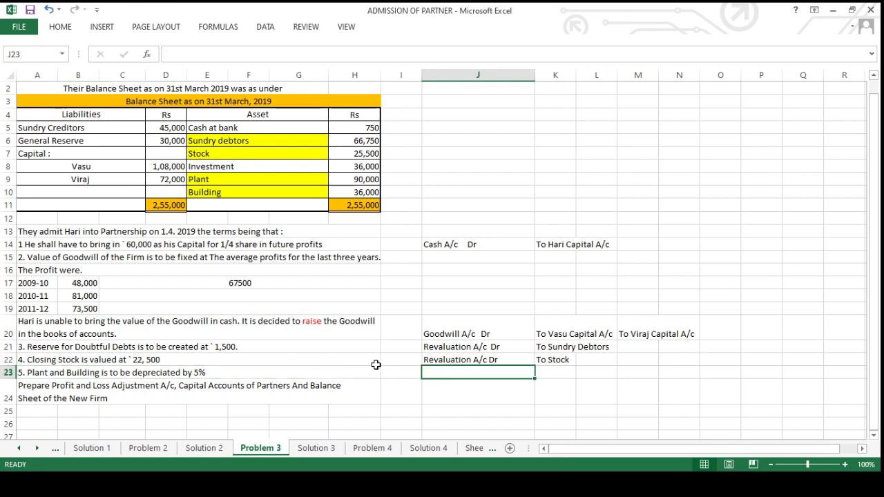
type("Re")
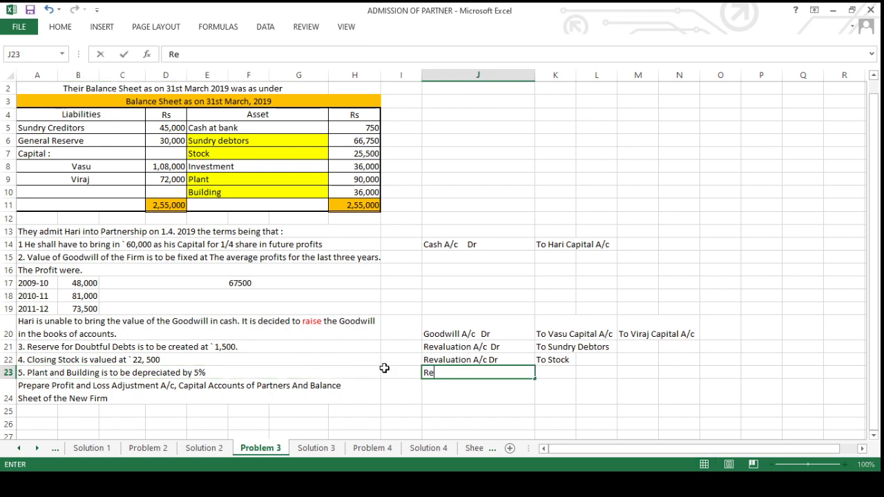
type("val")
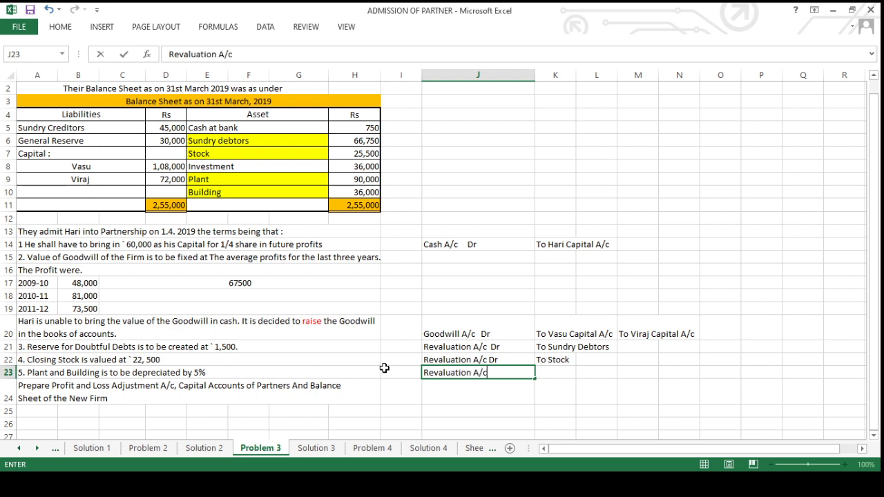
type("uation A/c  Dr")
Step: Complete the depreciation entry with "To Plant A/c" in K23 and "To Building A/c" in M23
key("Tab")
type("To")
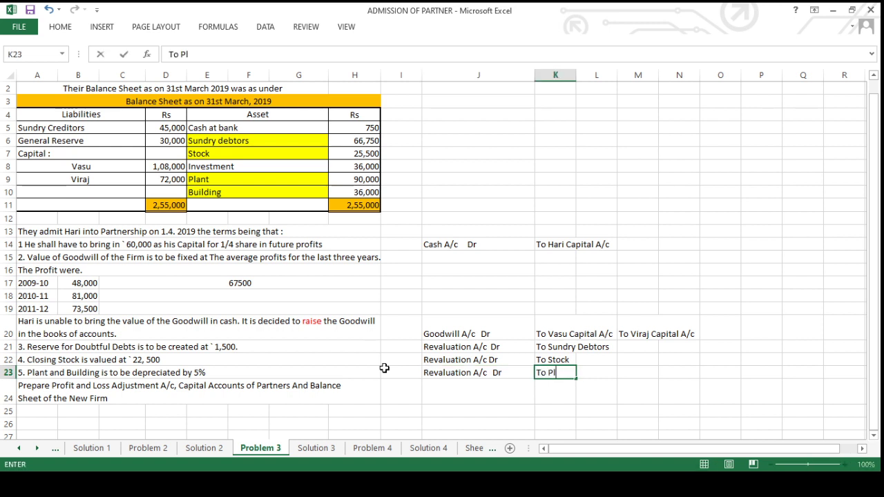
type(" Plant A/c")
key("Tab")
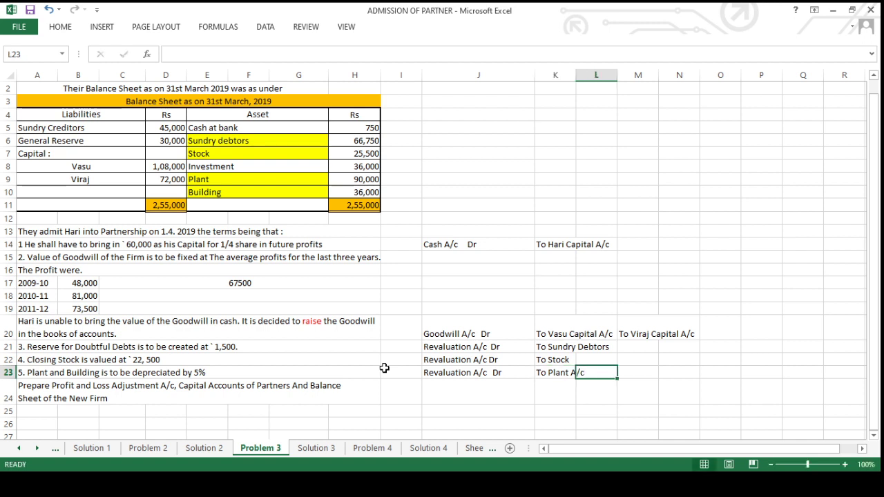
key("Tab")
type("To")
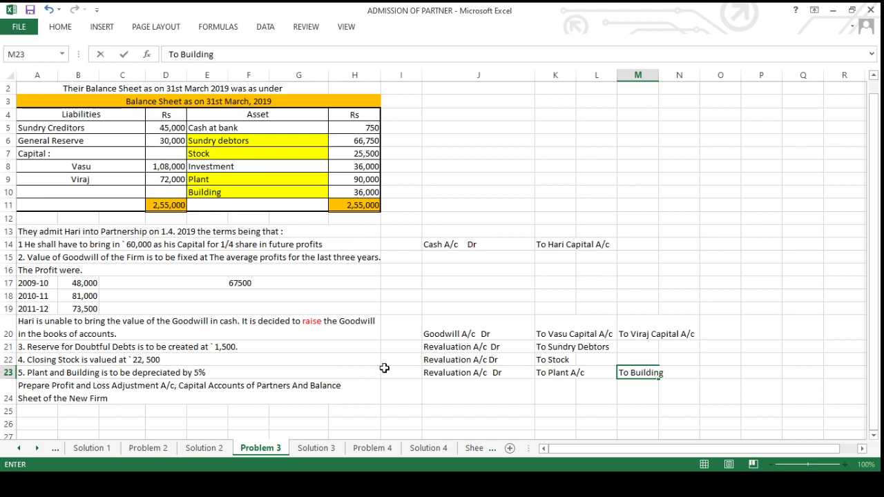
type("Building A/c")
key("Return")
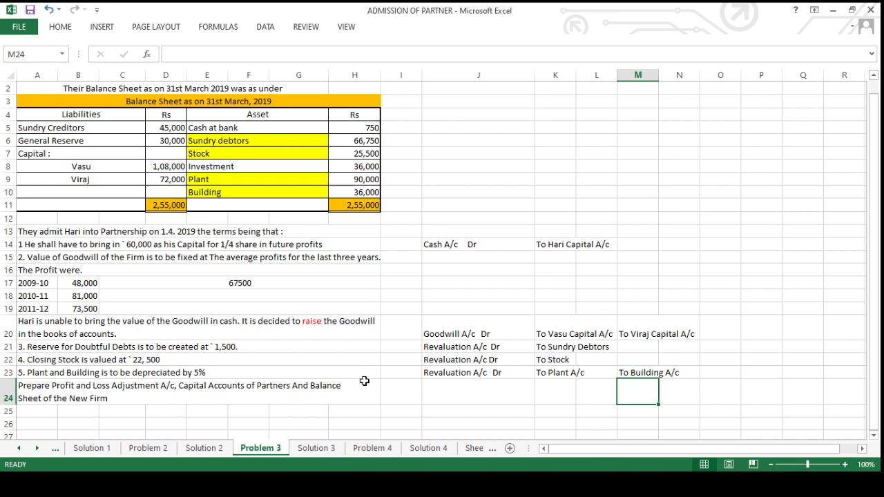
Step: Recheck the depreciation entry in Problem 3 and make the 3,000 beside "To Stock" visible in Solution 3's E5
left_click(872, 324)
left_click(447, 373)
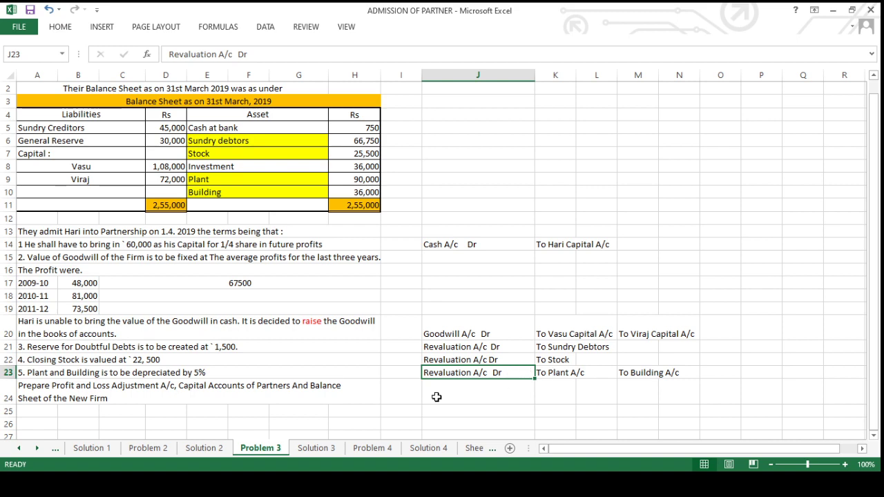
left_click(318, 448)
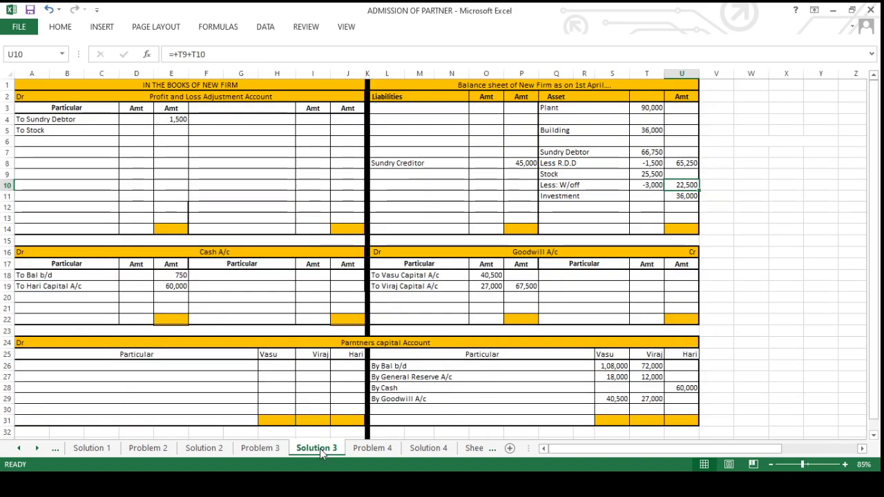
left_click(37, 145)
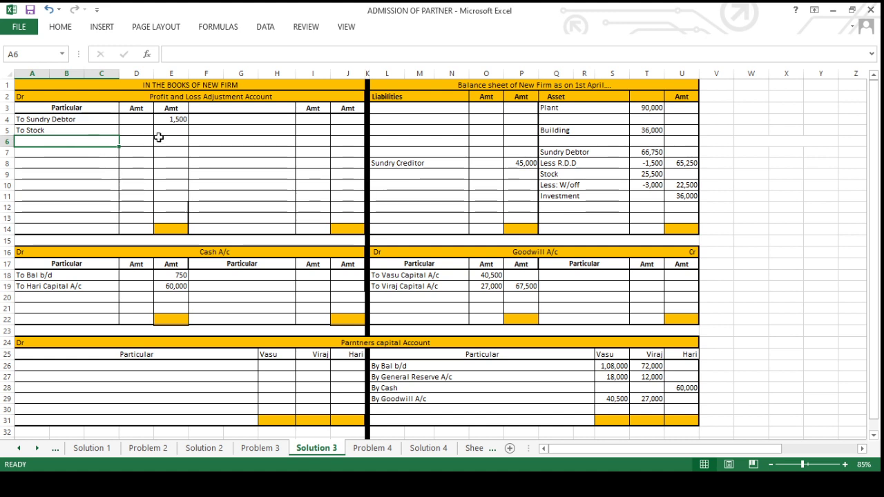
left_click(260, 448)
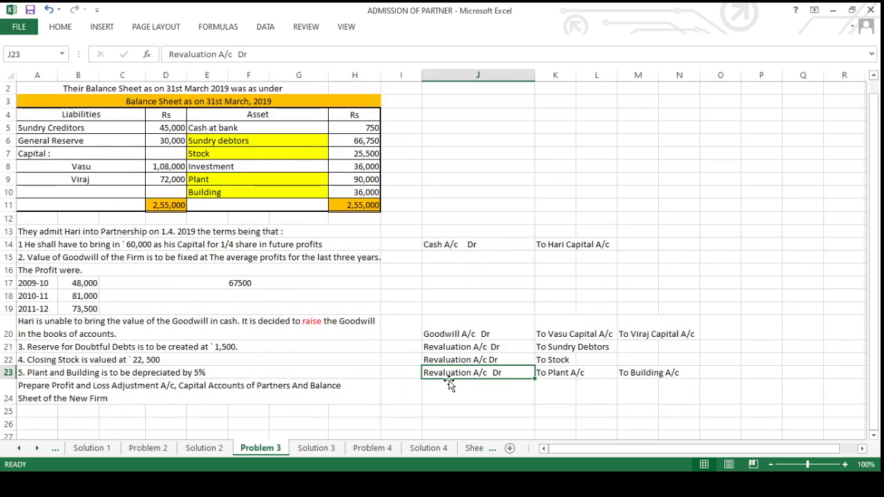
left_click(315, 448)
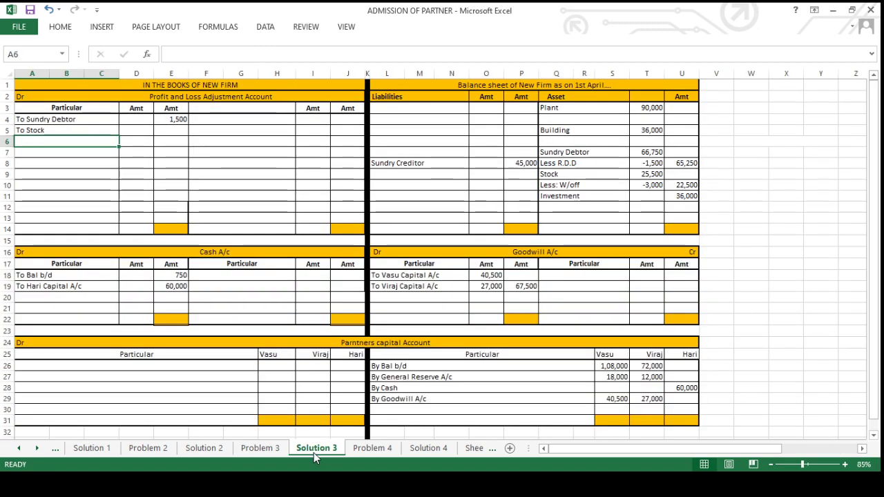
left_click(174, 131)
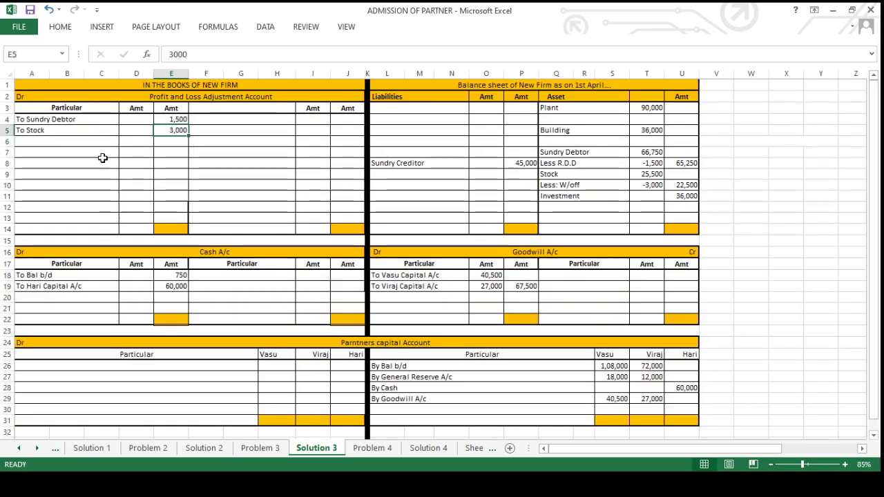
left_click(60, 139)
left_click(52, 152)
type("To Building")
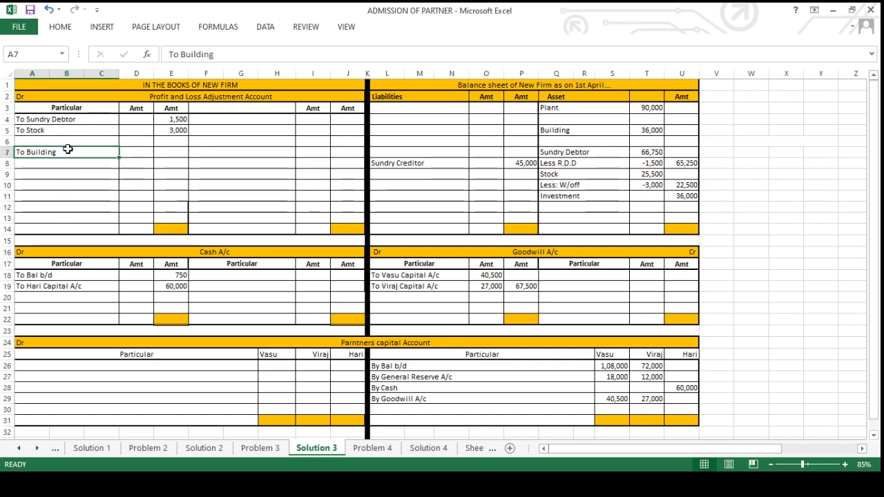
left_click(55, 164)
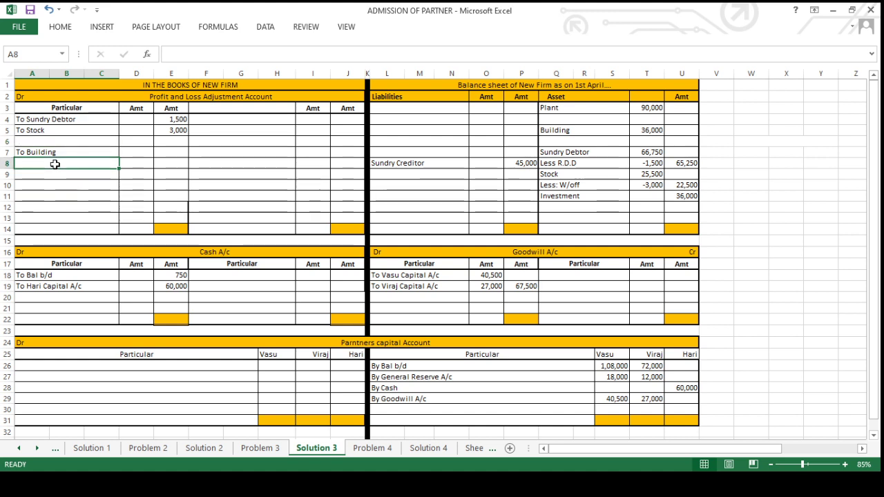
left_click_drag(254, 119, 250, 150)
type("x")
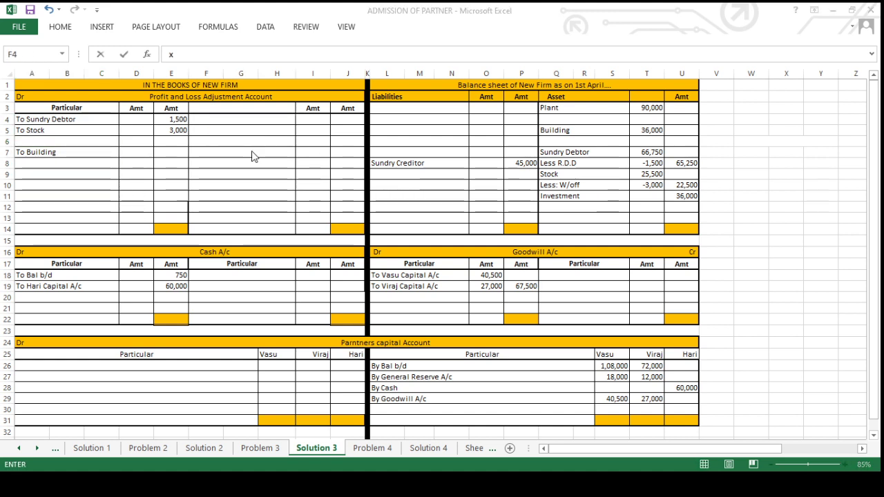
key("Escape")
key("ctrl+z")
key("ctrl+z")
key("ctrl+z")
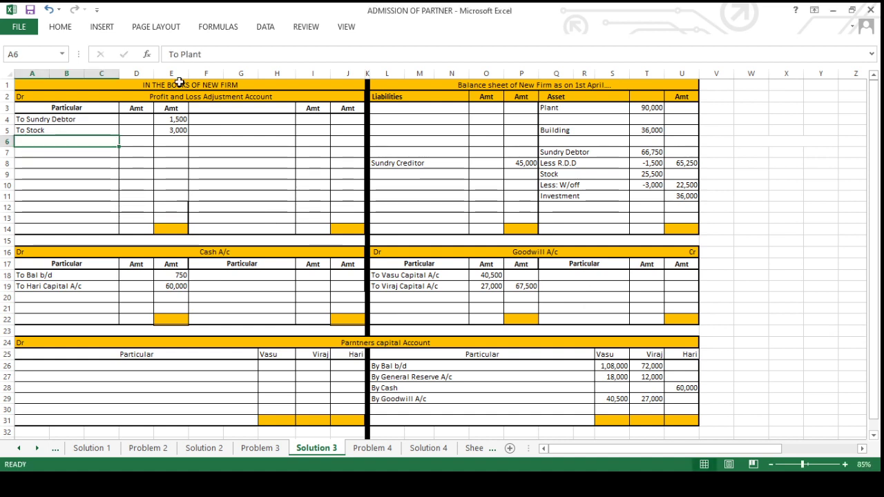
Step: Enter "To Plant" in A6 and "To Building" in A7 on the debit side of the Profit and Loss Adjustment Account
left_click(67, 27)
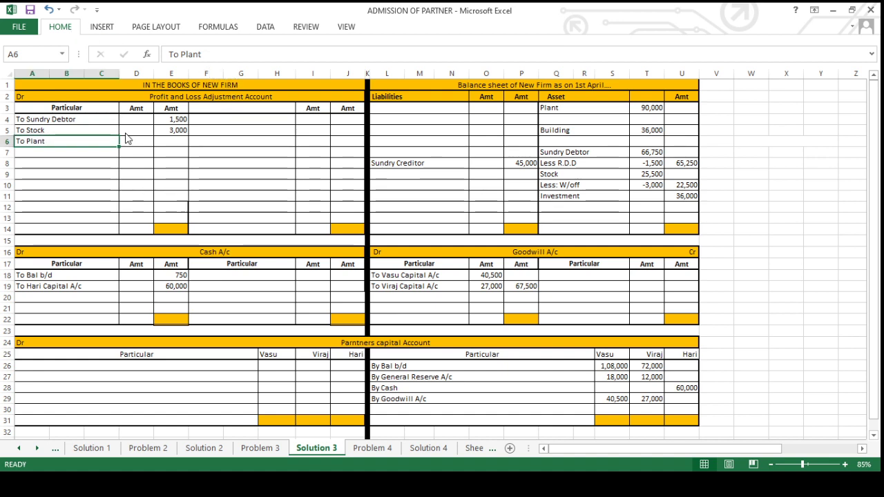
left_click(87, 151)
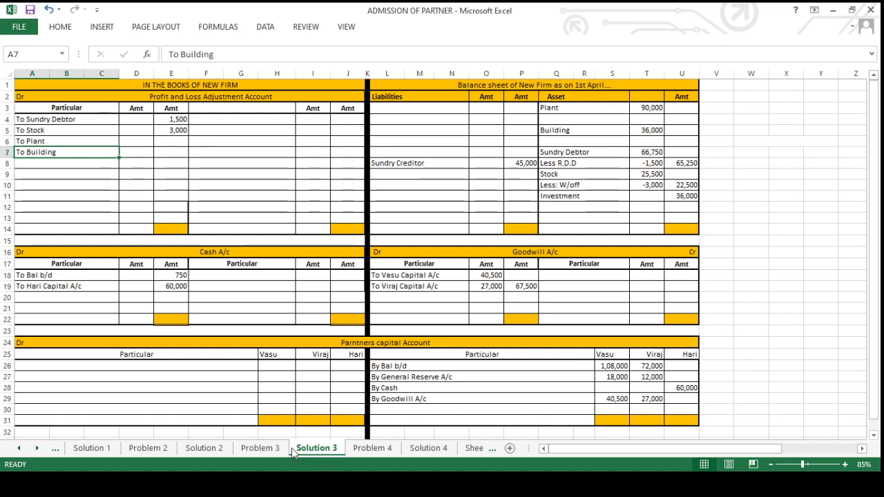
Step: After rechecking the depreciation entry in Problem 3, record plant depreciation in Solution 3: "Less Dep @ 5%" in Q4, =-T3*5% in T4, =+T3+T4 in U4
left_click(260, 447)
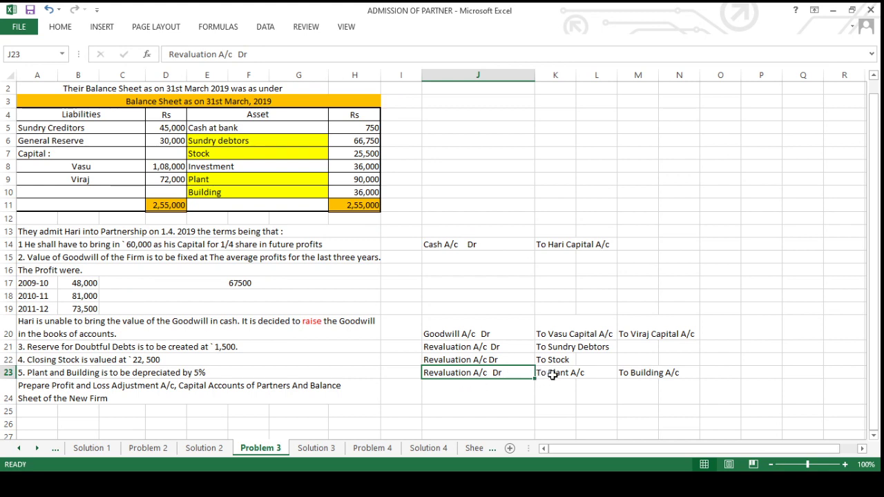
left_click(317, 447)
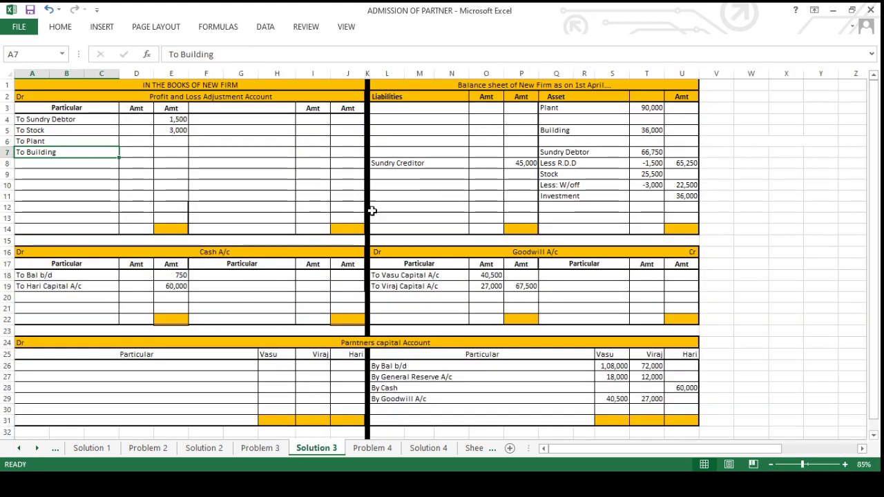
left_click(269, 448)
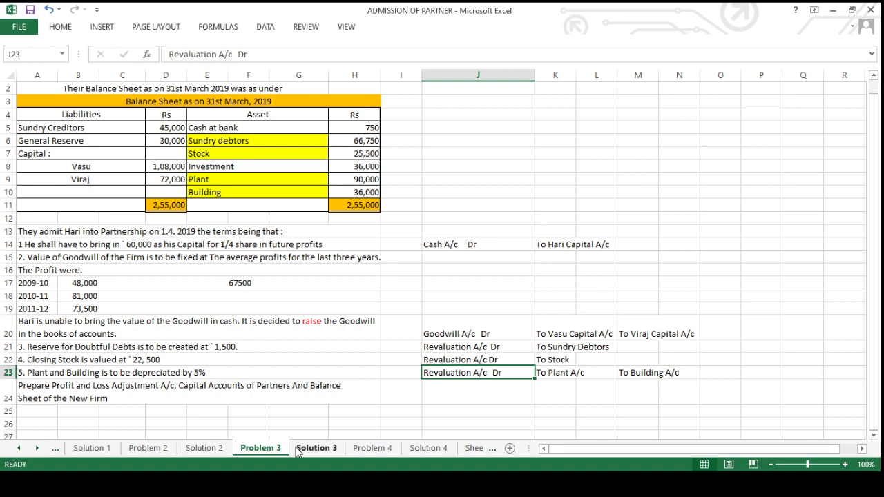
left_click(324, 454)
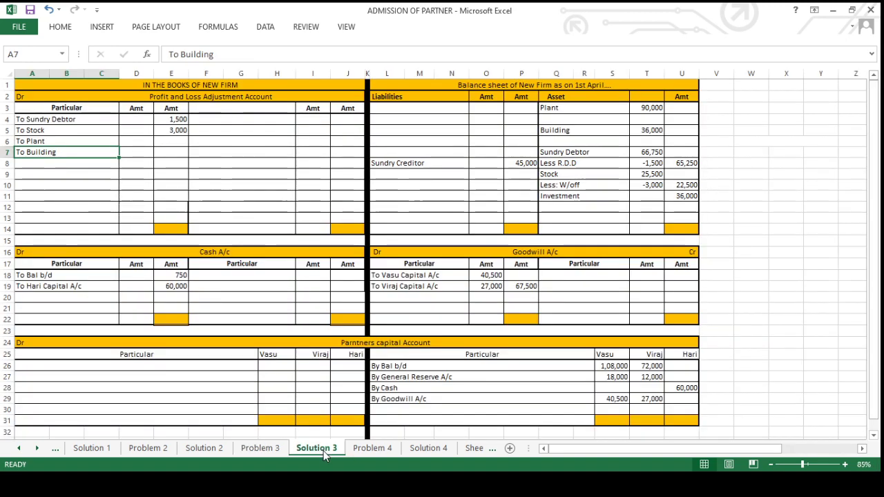
left_click(597, 120)
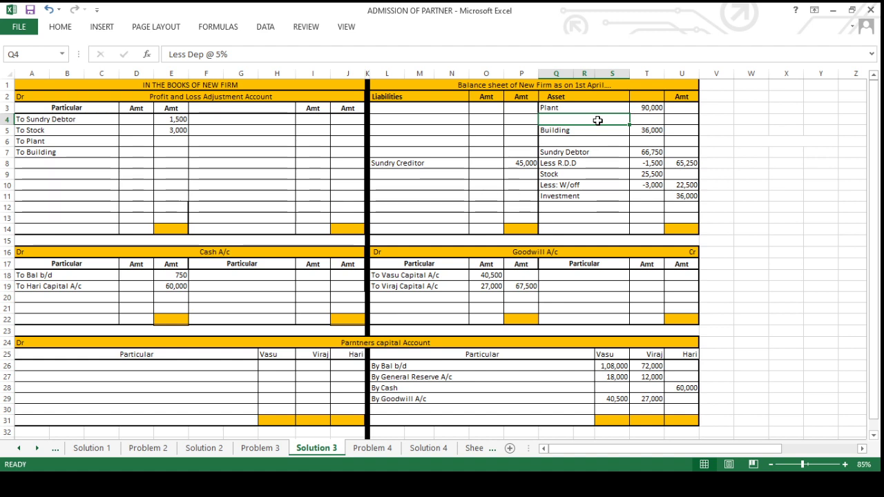
left_click(649, 122)
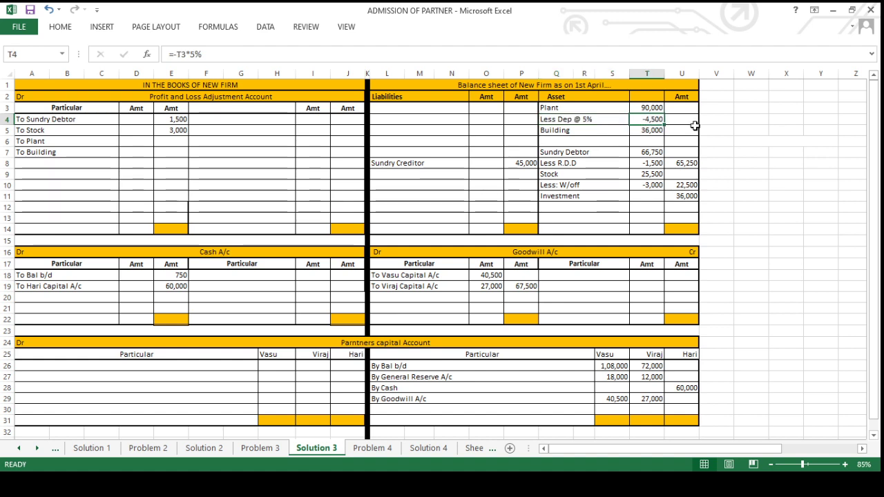
left_click(687, 121)
type("=+T3+T4")
key("ctrl+Return")
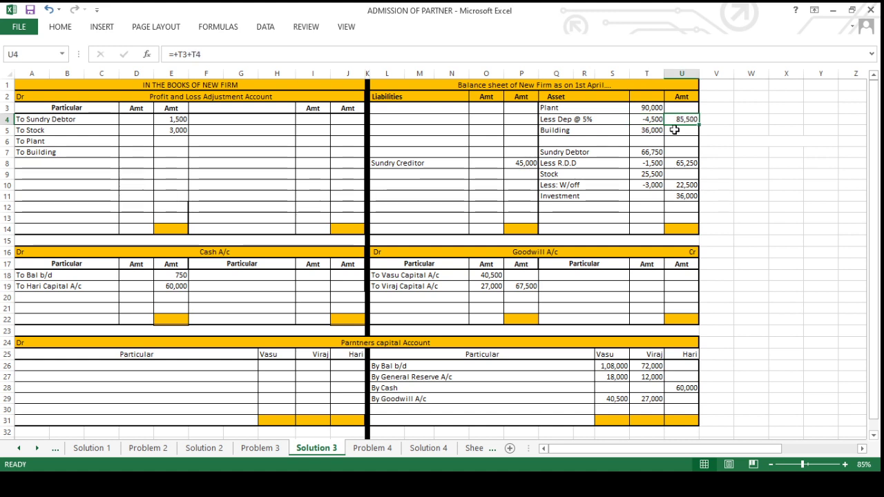
Step: Record building depreciation in the balance sheet with "Less Dep @ 5%" in Q6, =-T5*5% in T6 and =+T5+T6 in U6
left_click(582, 141)
type("Less Dep @ 5%")
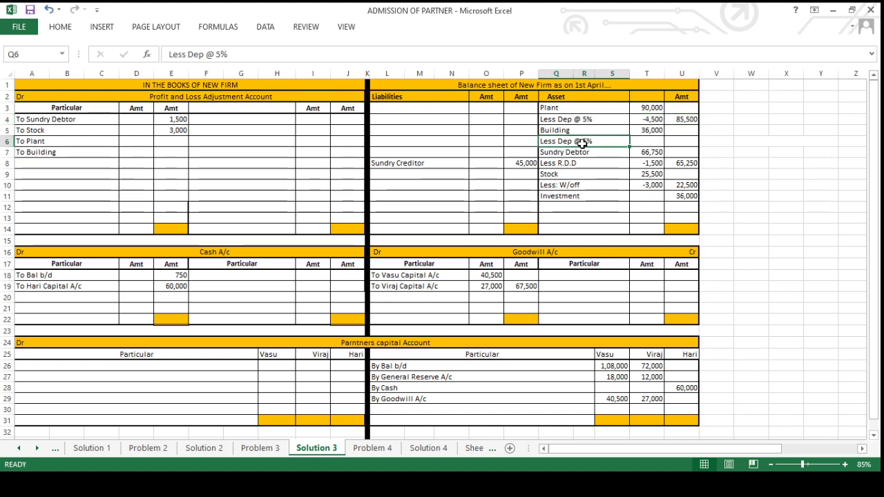
left_click(645, 138)
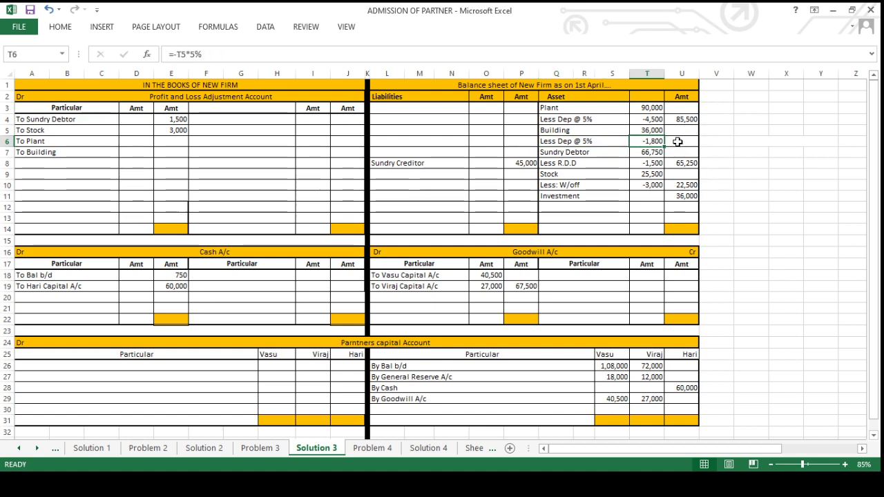
left_click(678, 141)
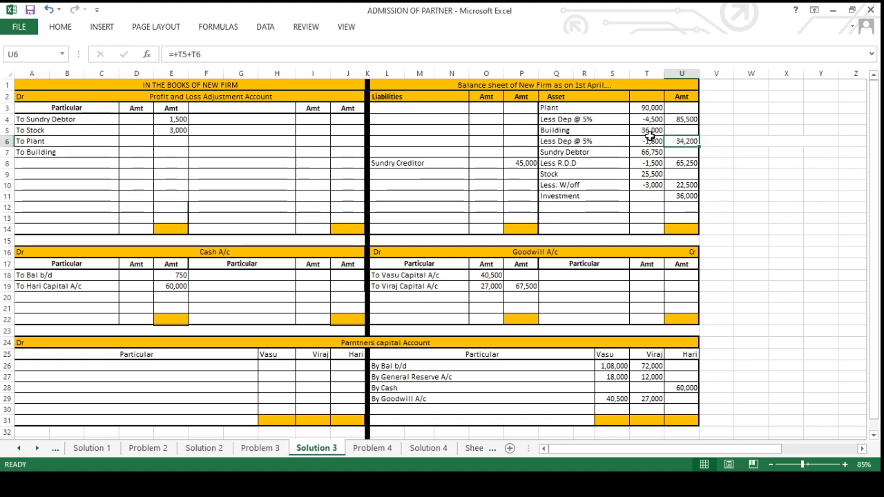
Step: Enter 4500 beside "To Plant" in E6 and 1800 beside "To Building" in E7
left_click(178, 141)
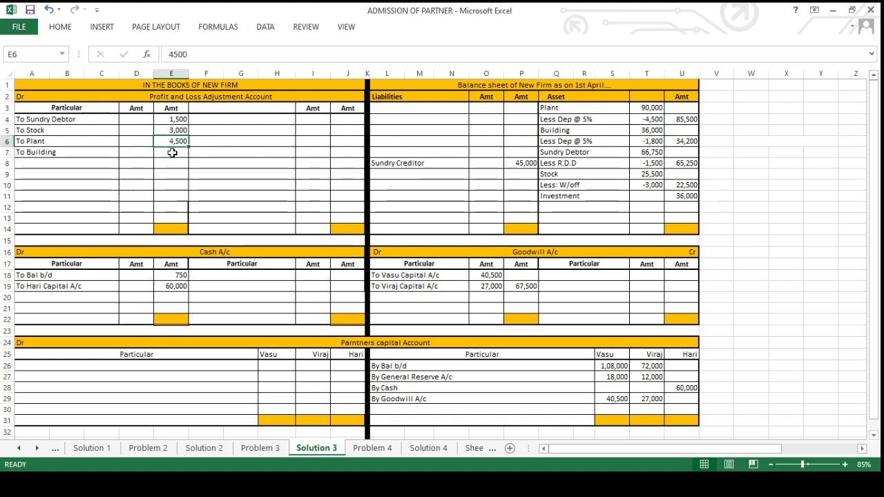
left_click(172, 152)
type("1800")
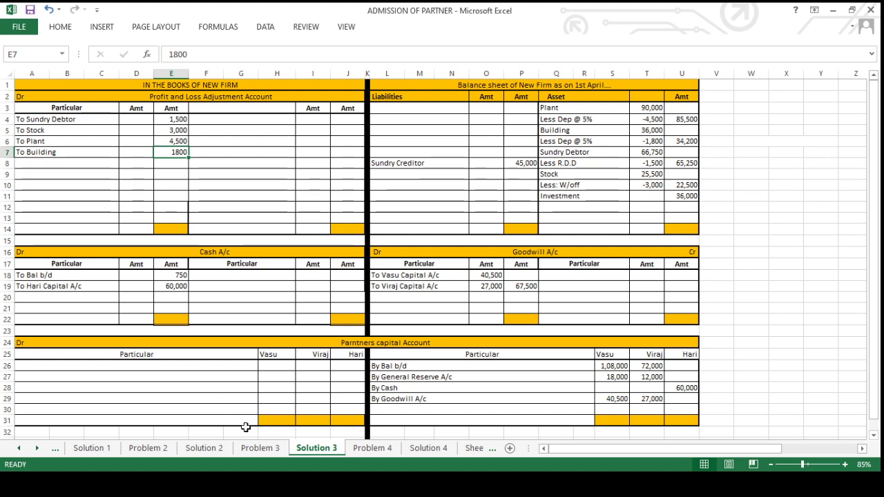
Step: Check Problem 3's preparation requirement, add up the debit amounts in E4:E7 and enter 10800 as the account total in E14 and J14
left_click(259, 448)
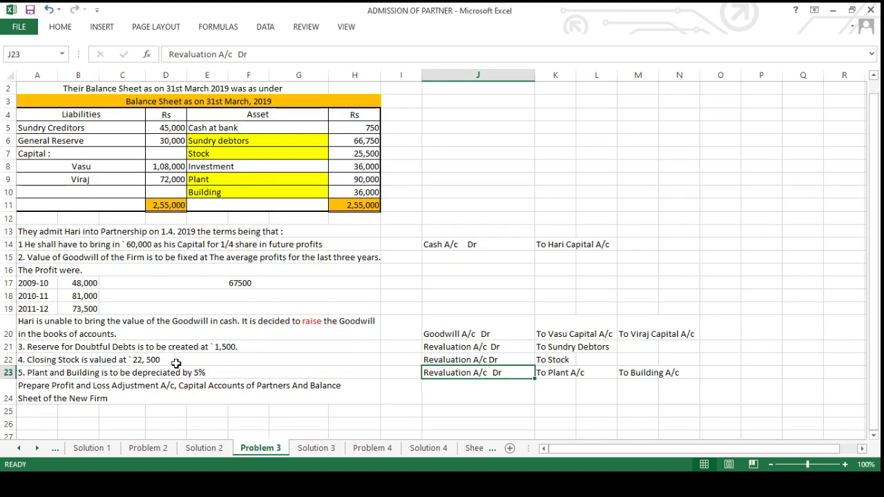
left_click(152, 391)
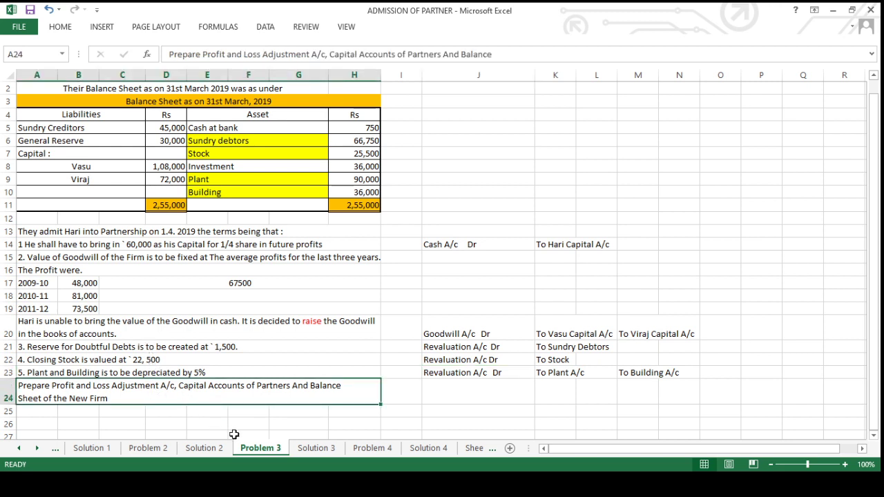
left_click(314, 448)
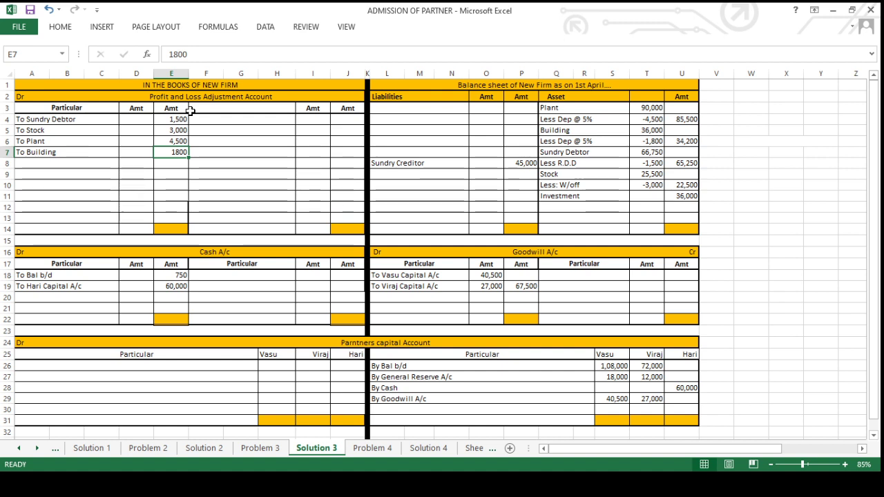
left_click_drag(179, 116, 177, 151)
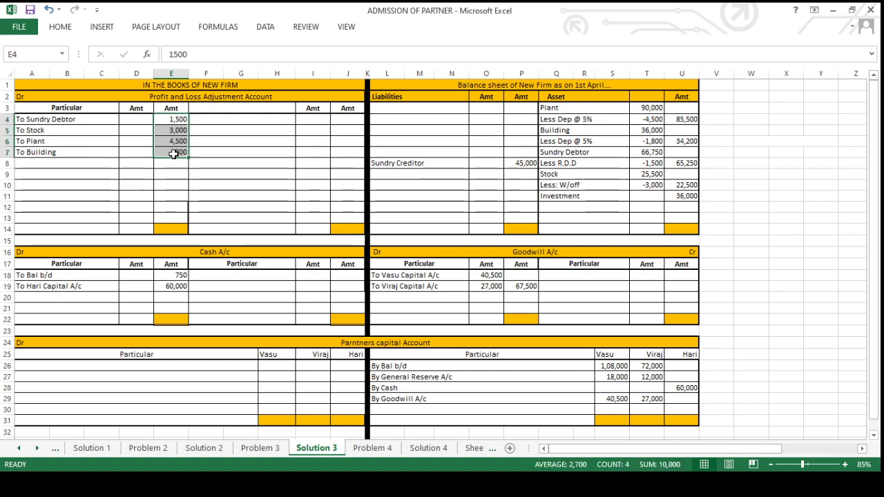
left_click(169, 232)
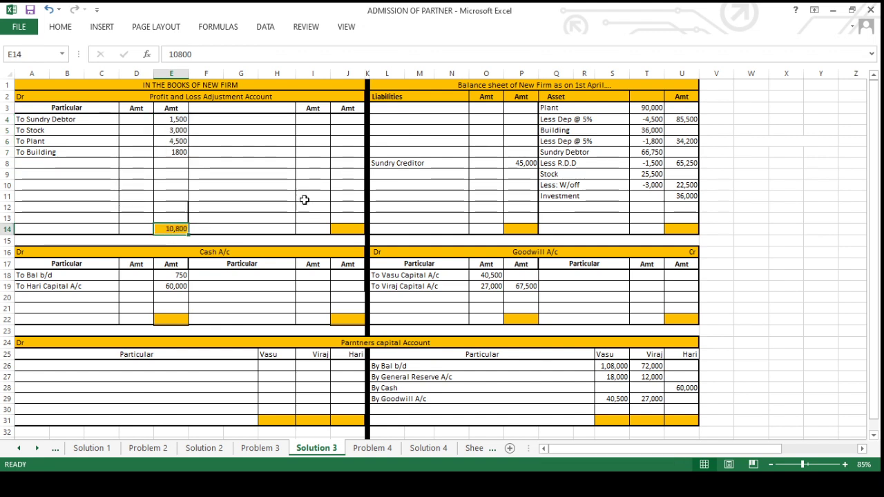
left_click(341, 230)
type("10,800")
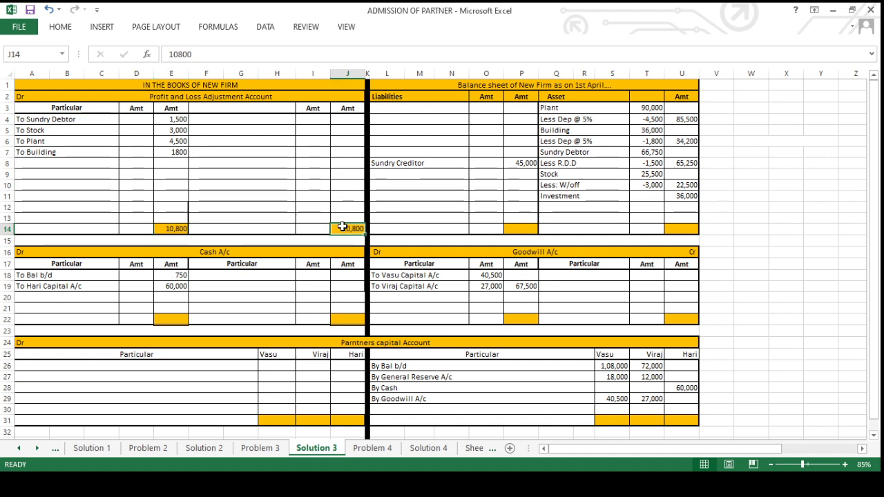
Step: Enter the balancing amount of 10800 in J11 on the credit side of the Profit and Loss Adjustment Account
left_click(345, 187)
key("Down")
key("Down")
key("Down")
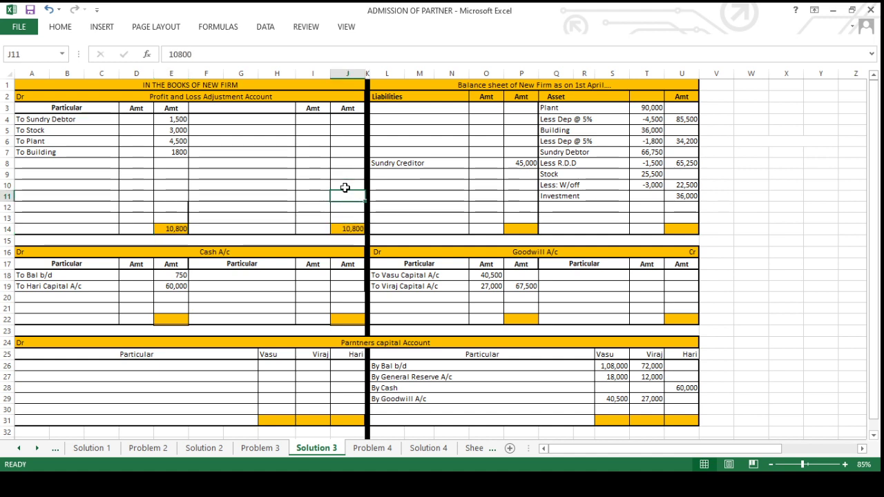
key("Up")
key("Up")
key("Up")
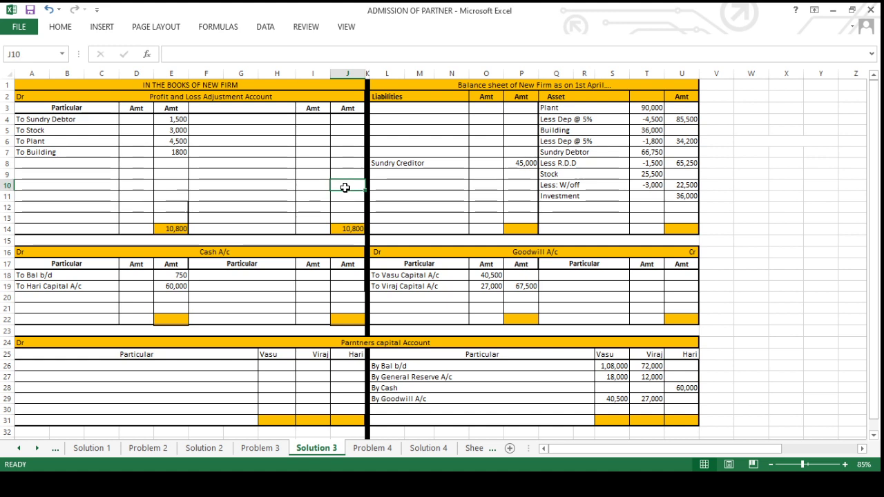
key("Down")
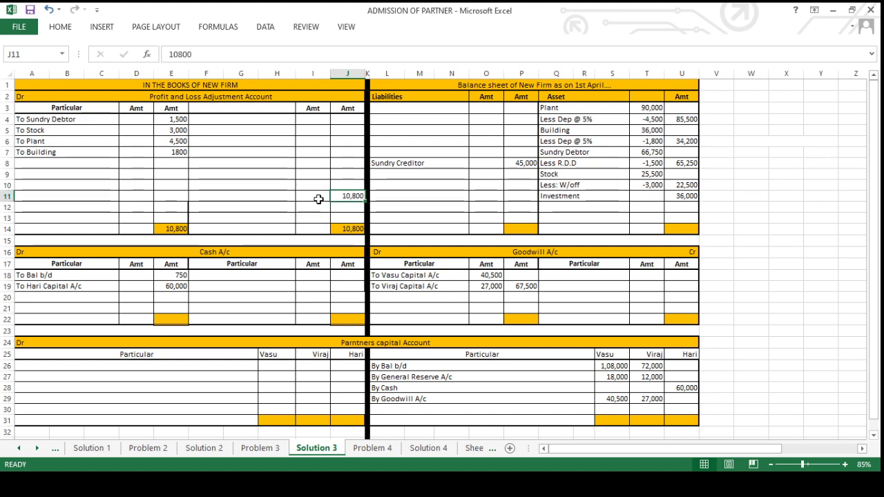
Step: Label the credit side "By loss on revaluation A/c" in F9, with the two existing partners' capital accounts in F10 and F11
left_click(289, 196)
type("Viraj Capital A/c")
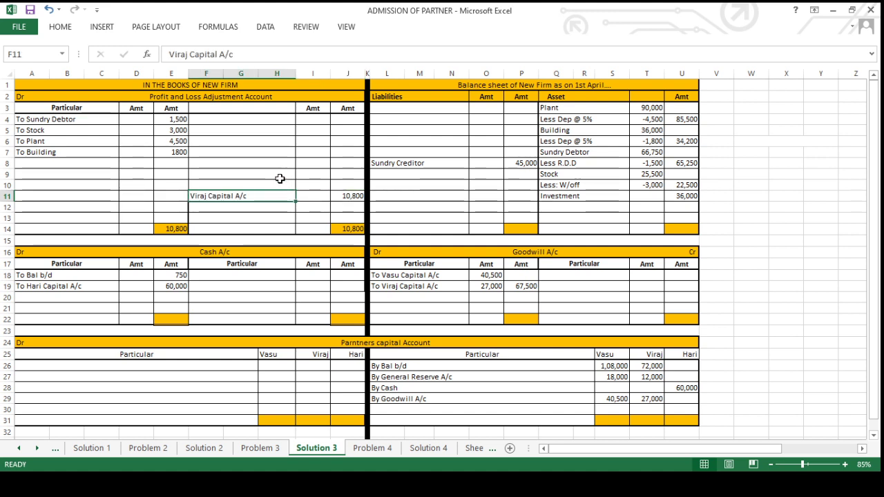
left_click(279, 178)
type("By loss on revaluation A/c")
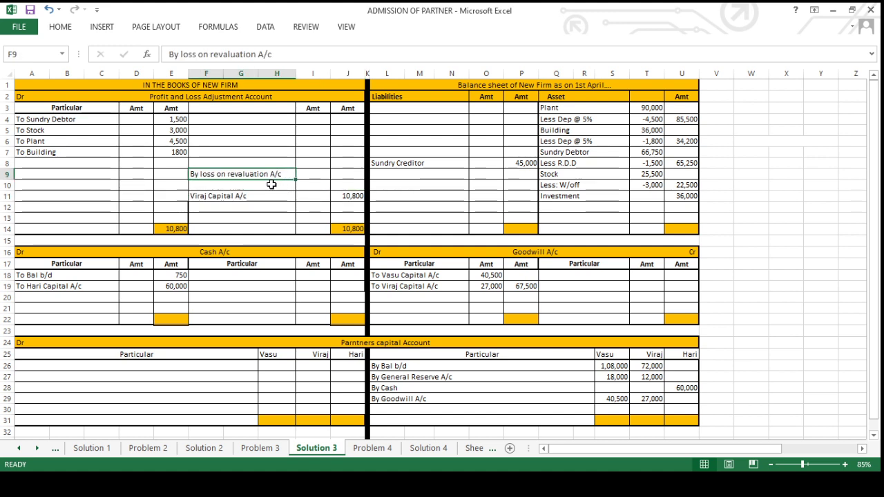
left_click(271, 184)
type("Vasu Capital A/c")
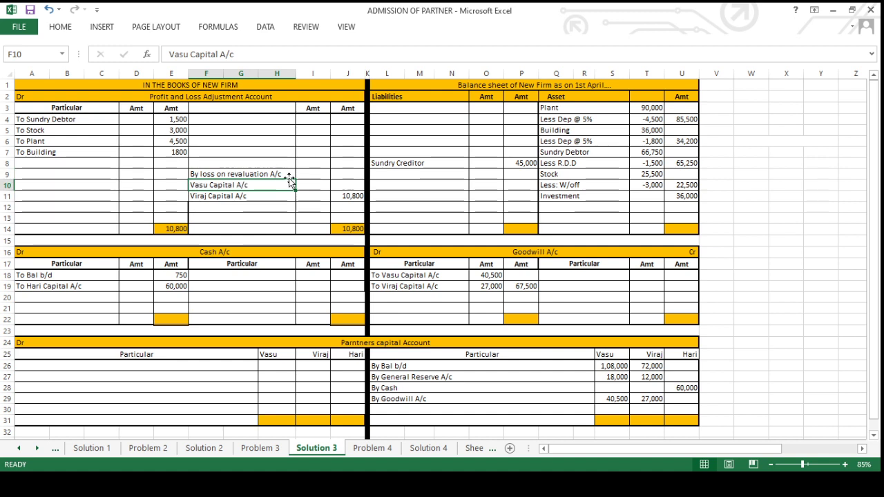
Step: Check the profit-sharing ratio in Problem 3 and split the revaluation loss between the existing partners, entering 6480 in I10 and 4320 in I11
left_click(257, 174)
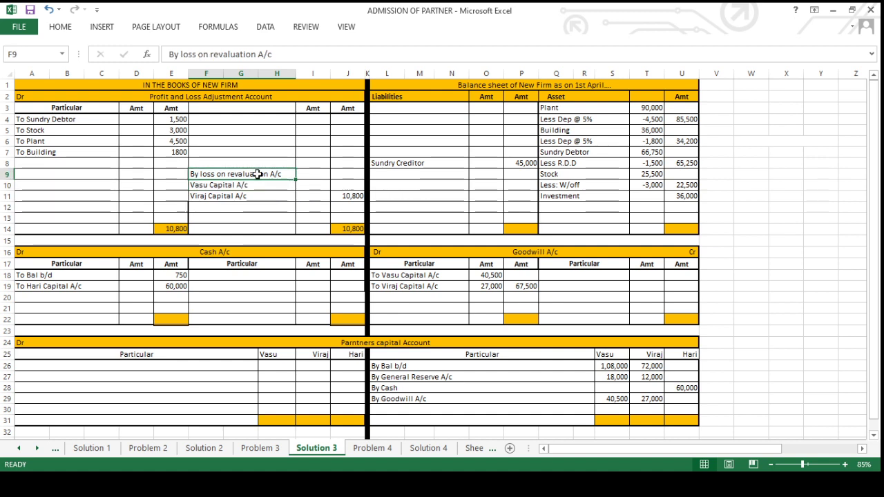
left_click(253, 184)
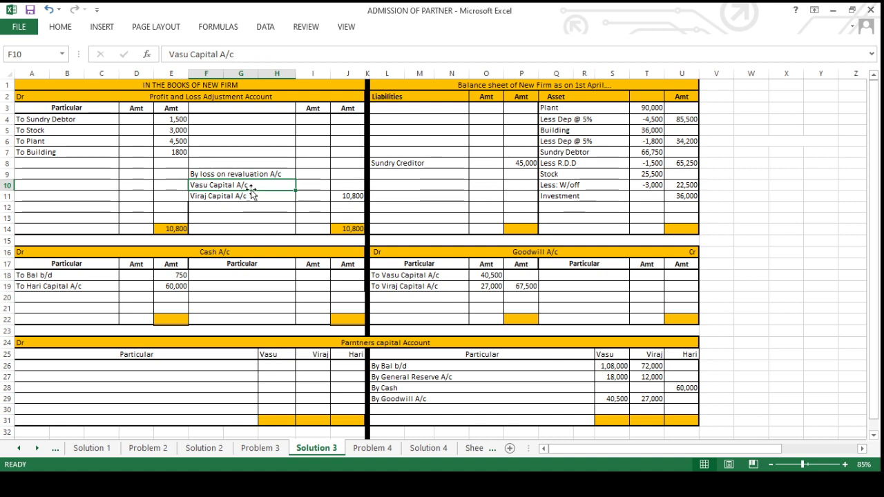
left_click(250, 196)
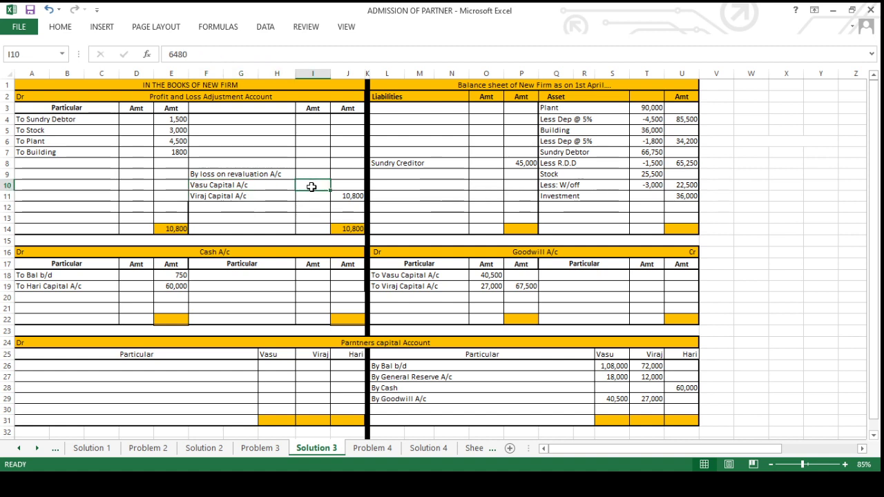
left_click(352, 196)
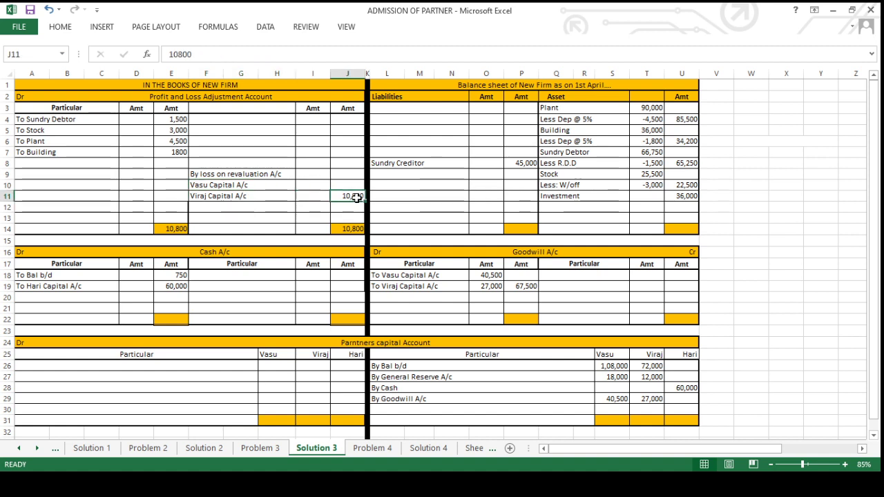
left_click(263, 448)
scroll(210, 112, "up", 1)
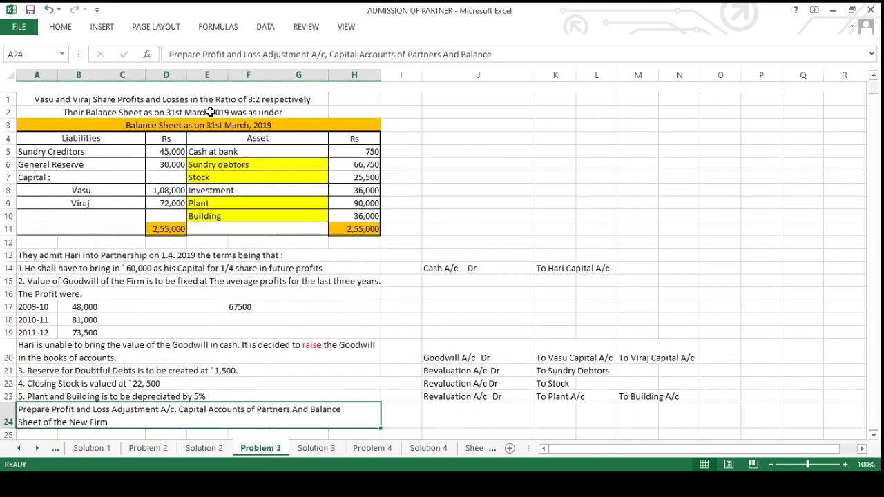
left_click(255, 89)
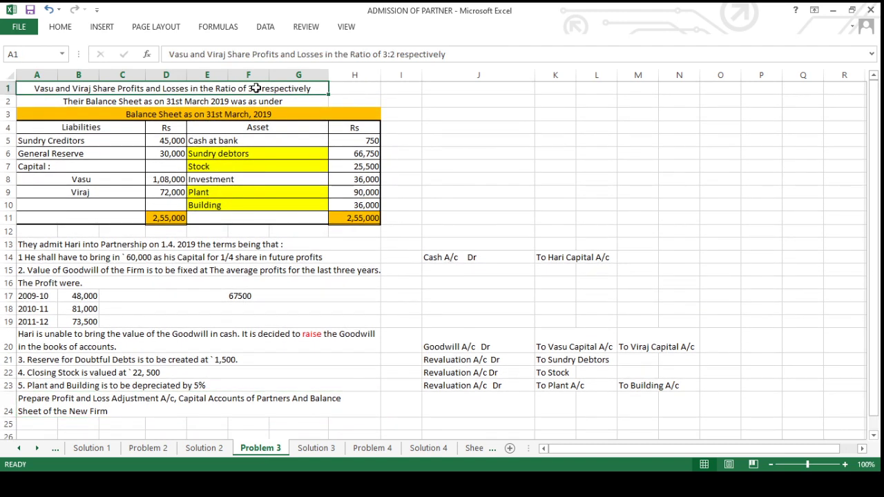
left_click(316, 448)
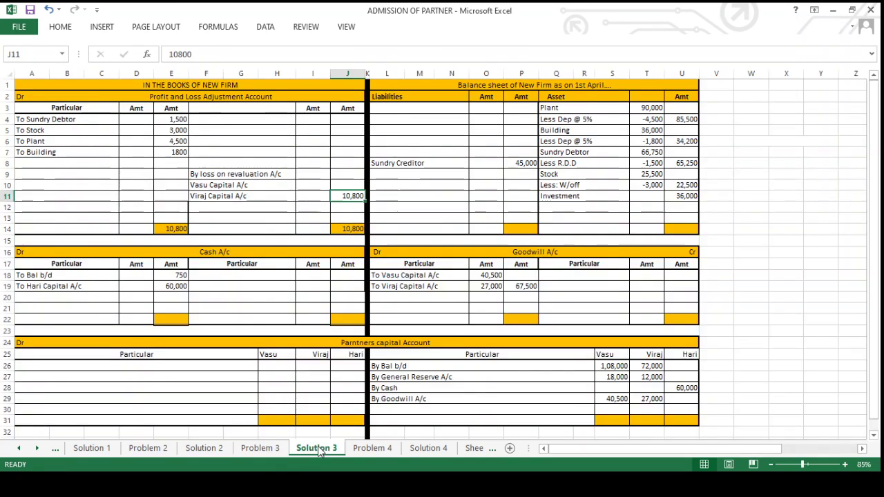
left_click(315, 185)
type("6480")
key("ctrl+Return")
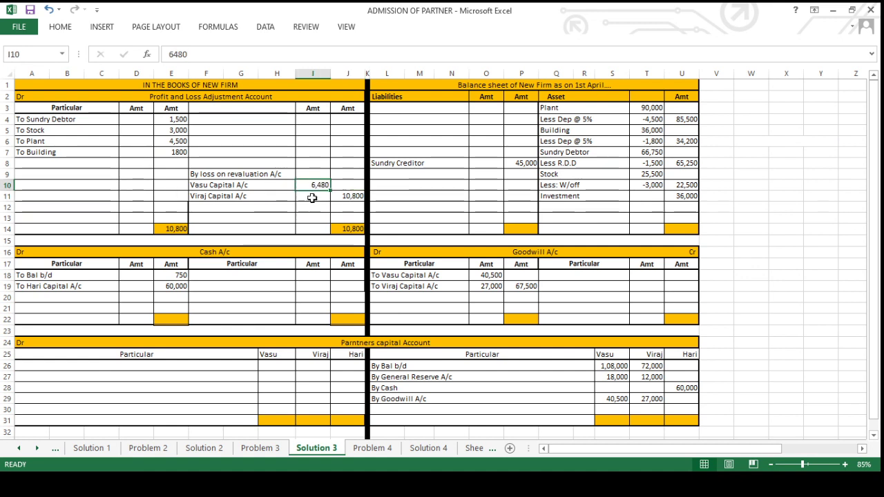
left_click(312, 196)
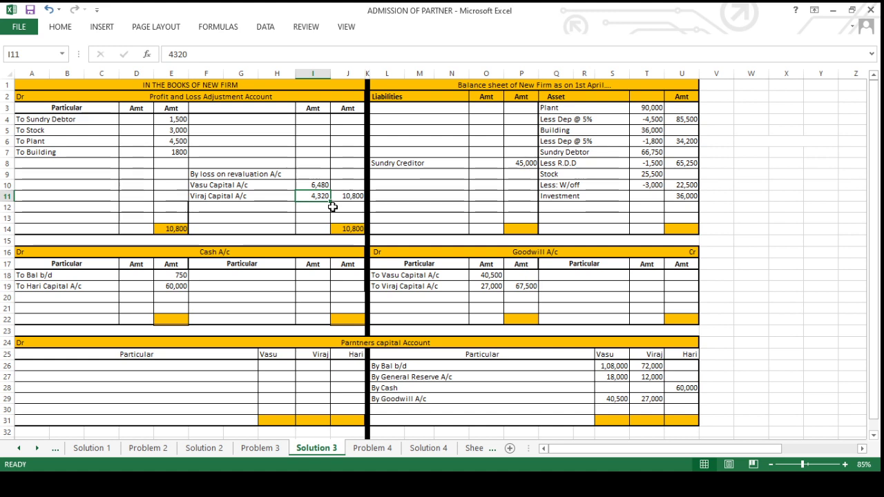
Step: Post the revaluation loss to the debit side of the capital account as "To P& L Adj A/c" in A27, with 6480 in H27 and 4320 in I27
left_click(229, 176)
left_click(228, 187)
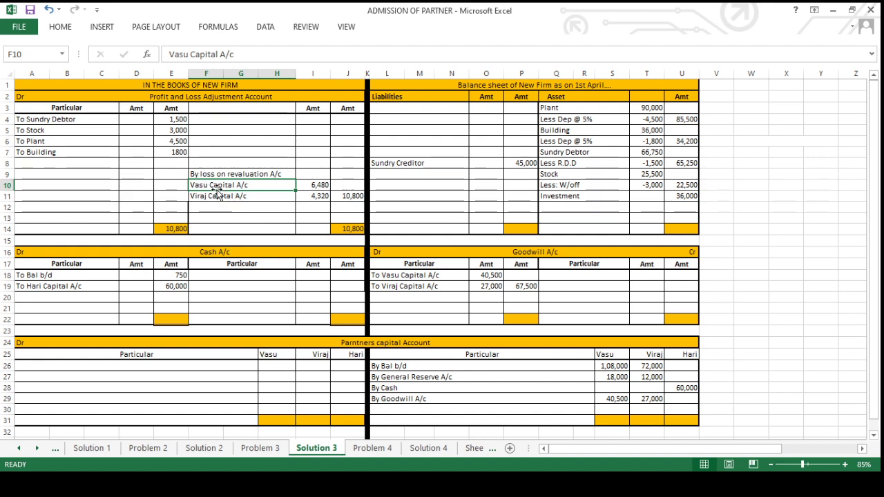
left_click(196, 173)
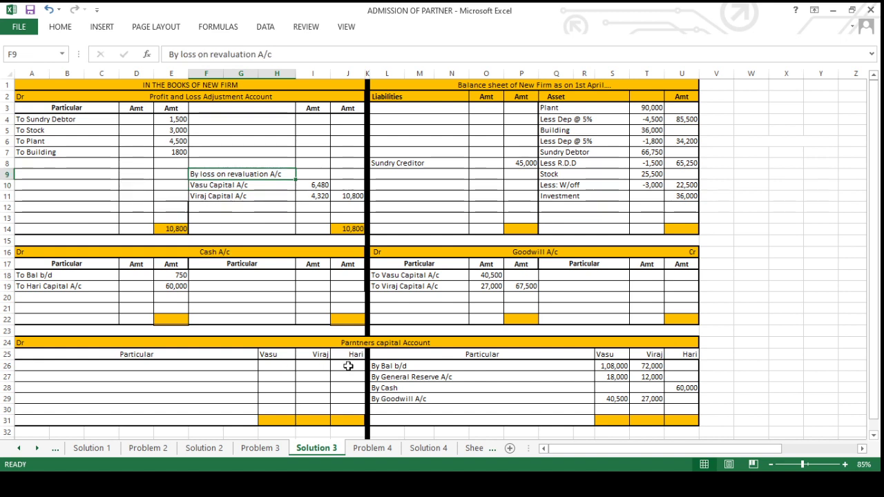
left_click(80, 368)
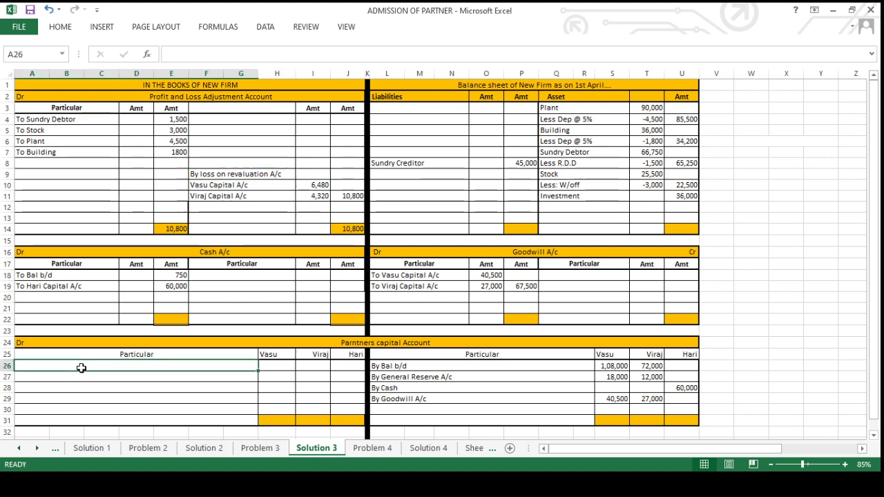
key("Down")
key("Down")
key("Up")
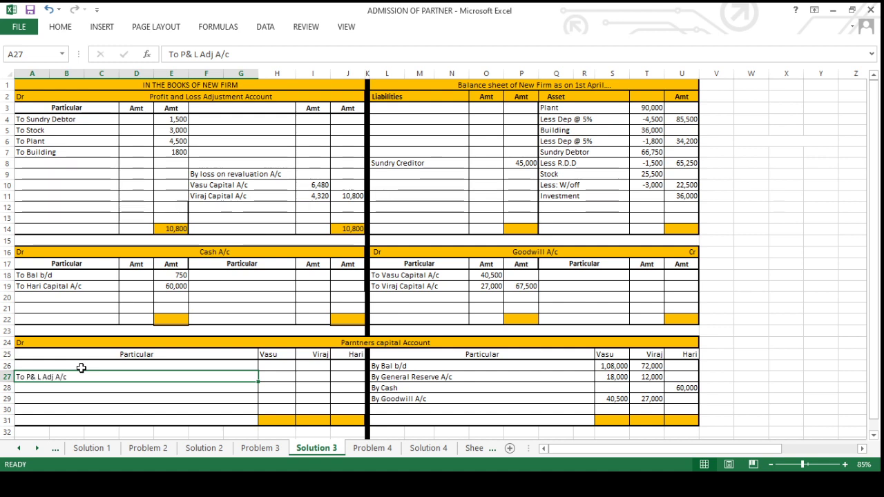
key("Right")
key("Right")
type("4320")
key("ctrl+Return")
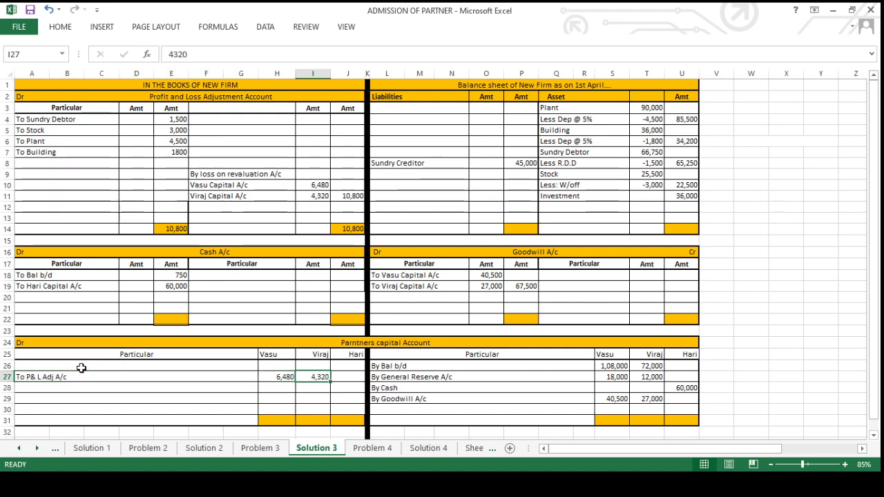
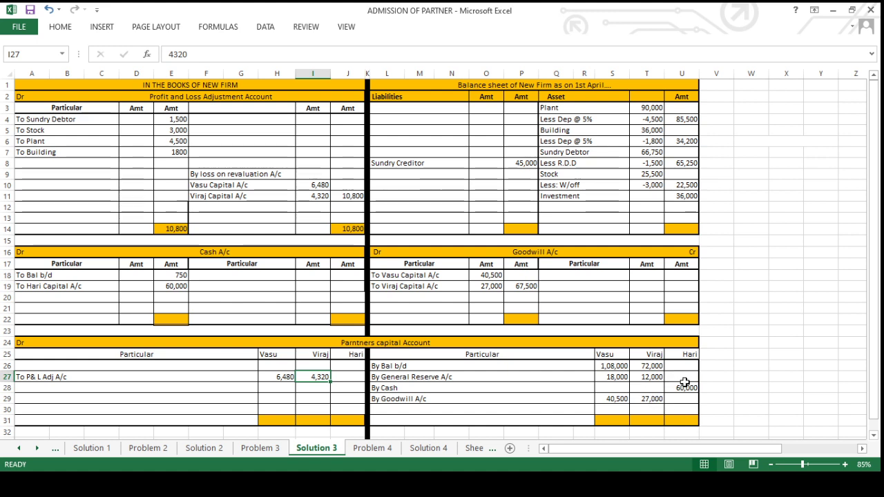
Step: Add up each partner's credit entries in the capital account and enter the totals 60000 in U31, 111000 in T31 and 166500 in S31
left_click(683, 389)
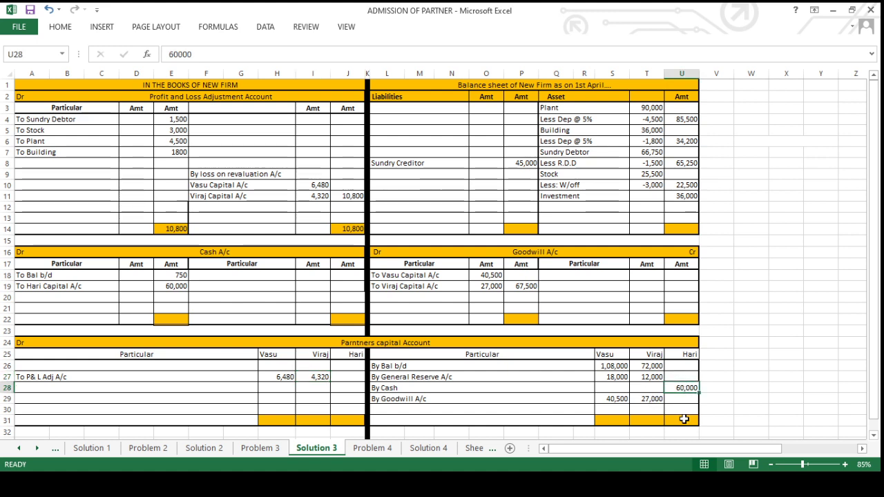
left_click(683, 420)
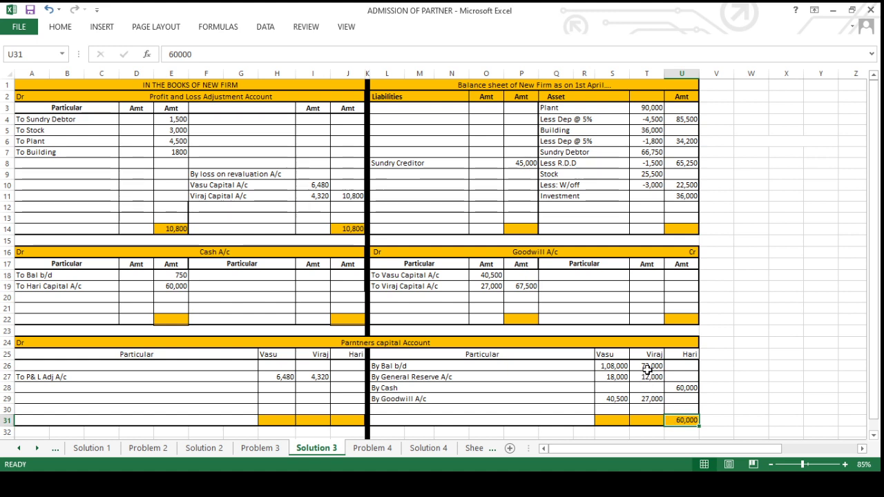
left_click_drag(647, 366, 651, 406)
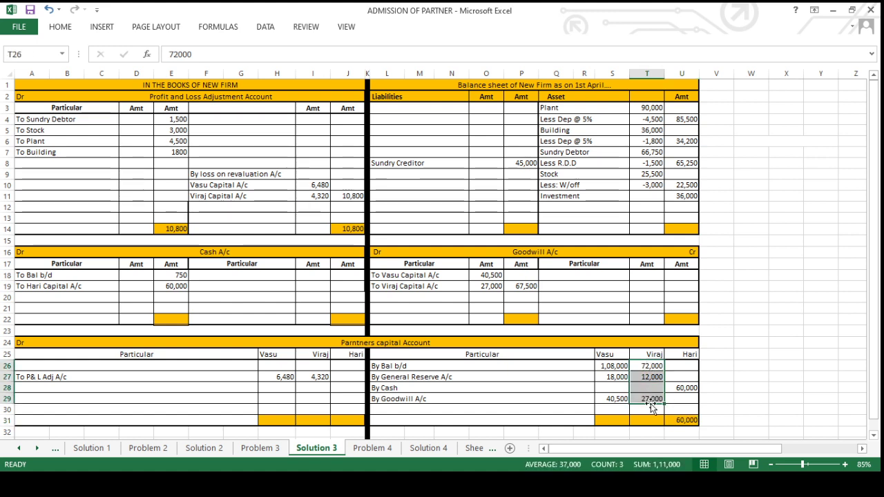
left_click(645, 420)
type("111000")
key("ctrl+Return")
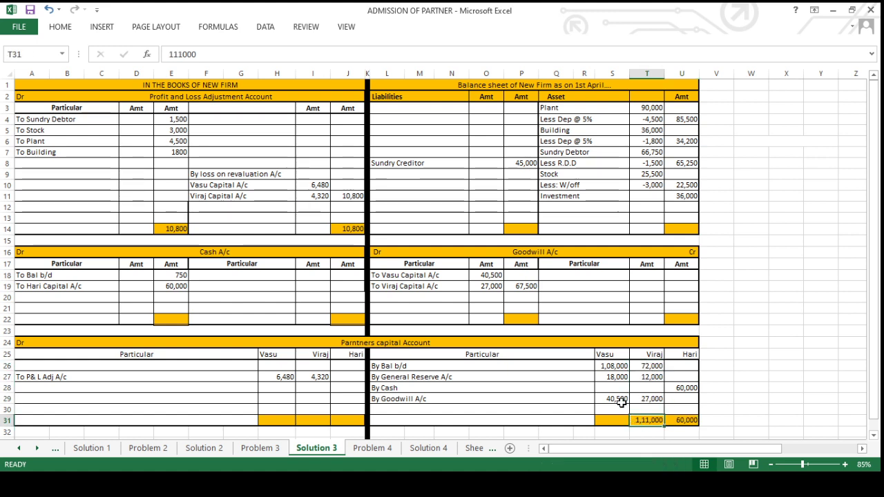
left_click_drag(608, 366, 608, 396)
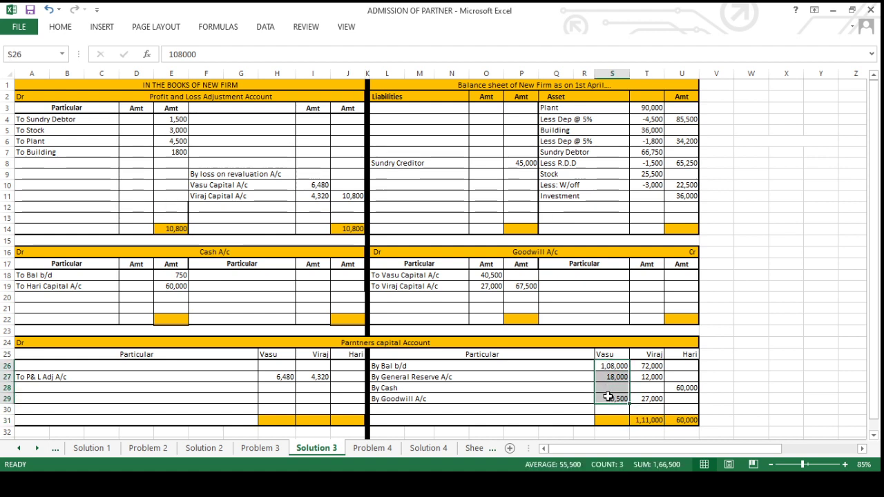
left_click(607, 418)
type("166500")
key("ctrl+Return")
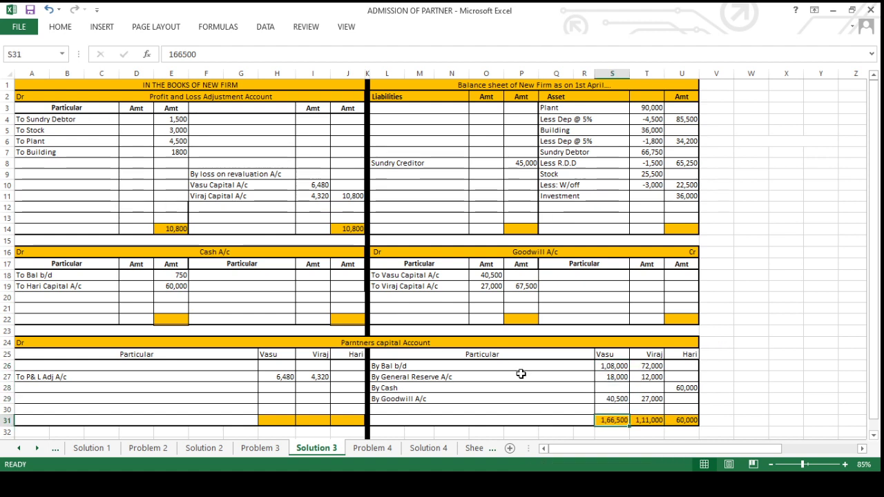
Step: Enter the matching debit-side totals of the capital account: 60000 in J31, 111000 in I31 and 166500 in H31
double_click(344, 418)
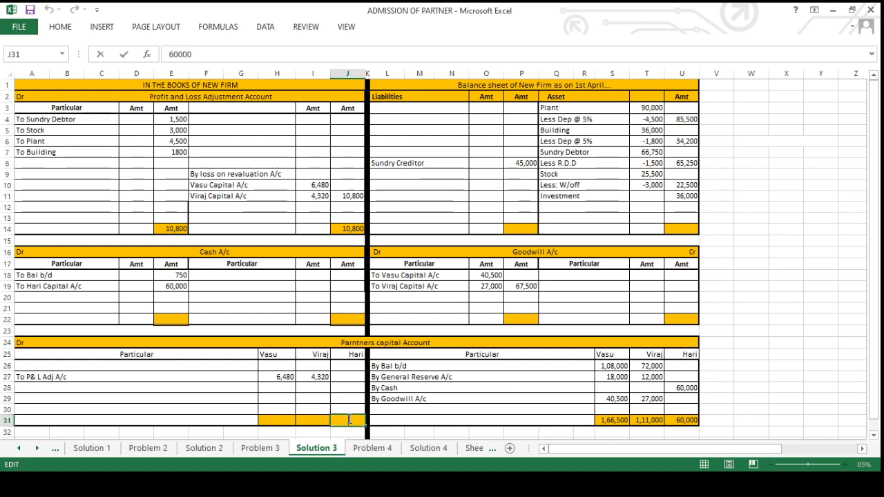
left_click(321, 374)
left_click(341, 419)
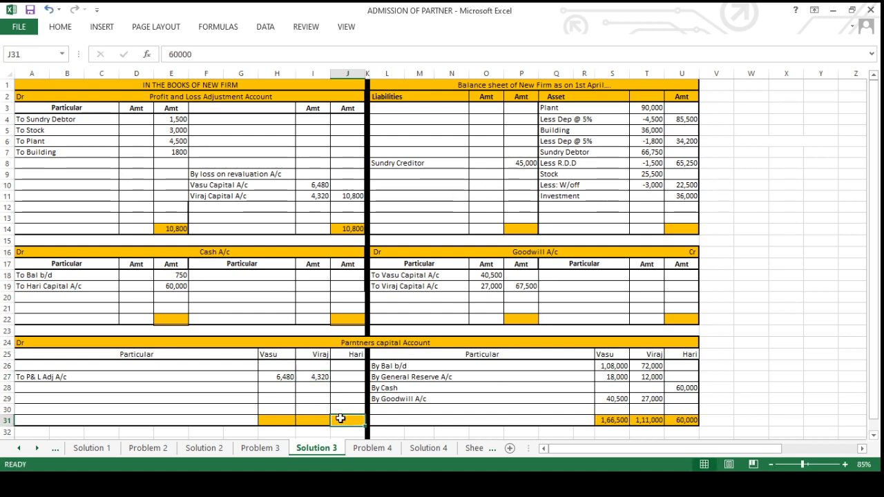
left_click(310, 418)
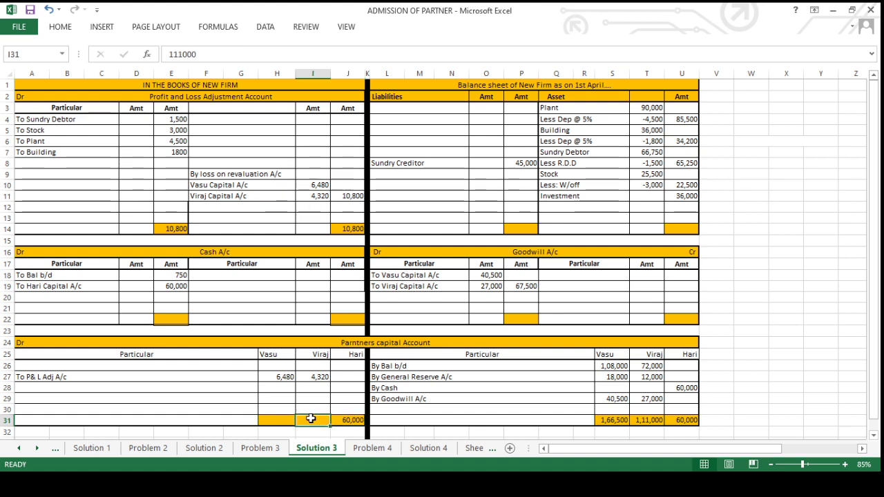
left_click(283, 418)
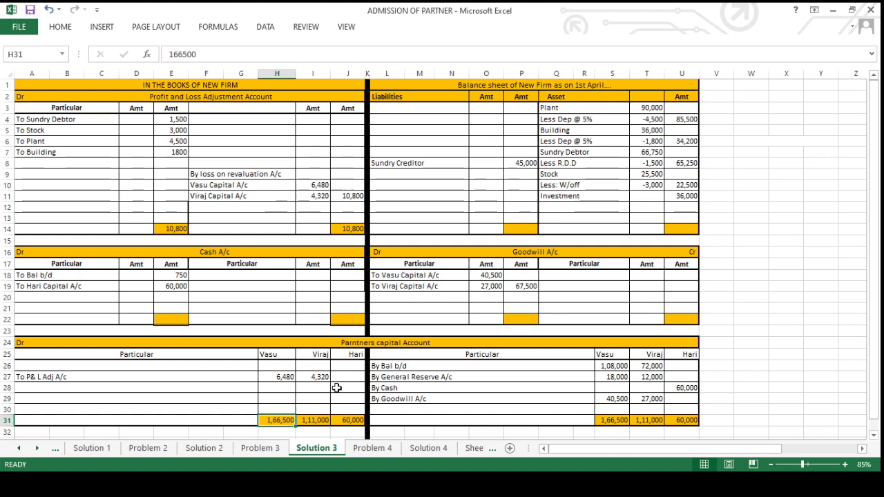
Step: Enter the closing balances as "To Bal c/d" in A28, with 160020 in H28, 106680 in I28 and 60000 in J28
left_click(224, 386)
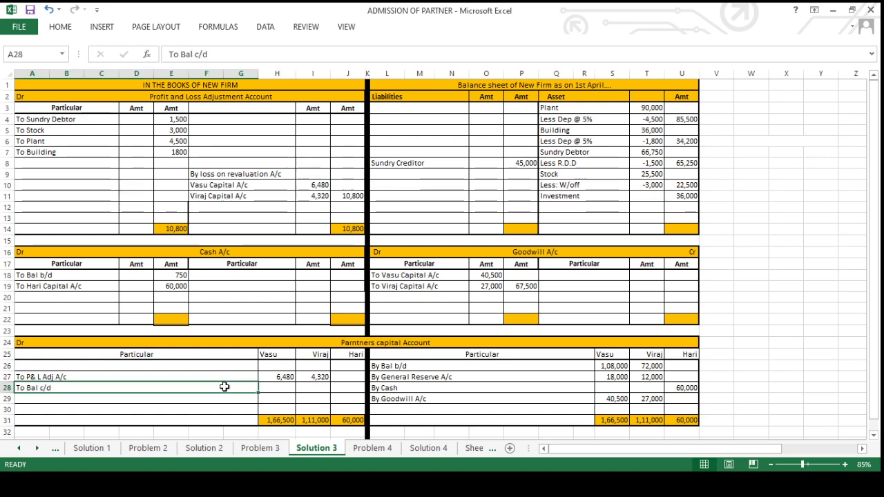
left_click(286, 391)
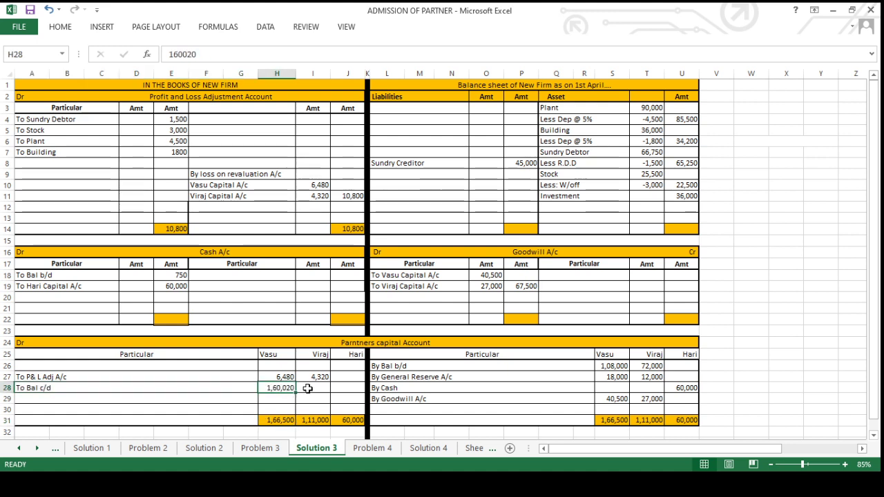
left_click(312, 388)
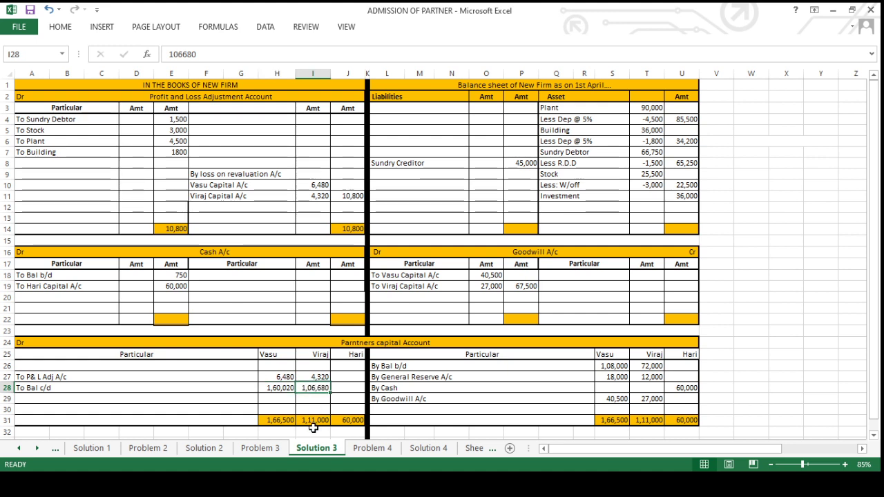
left_click(281, 378)
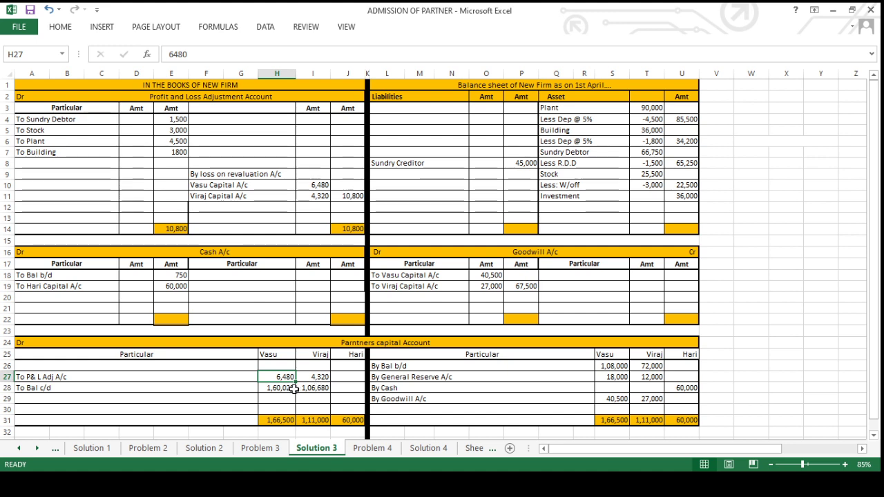
left_click(291, 389)
left_click(313, 420)
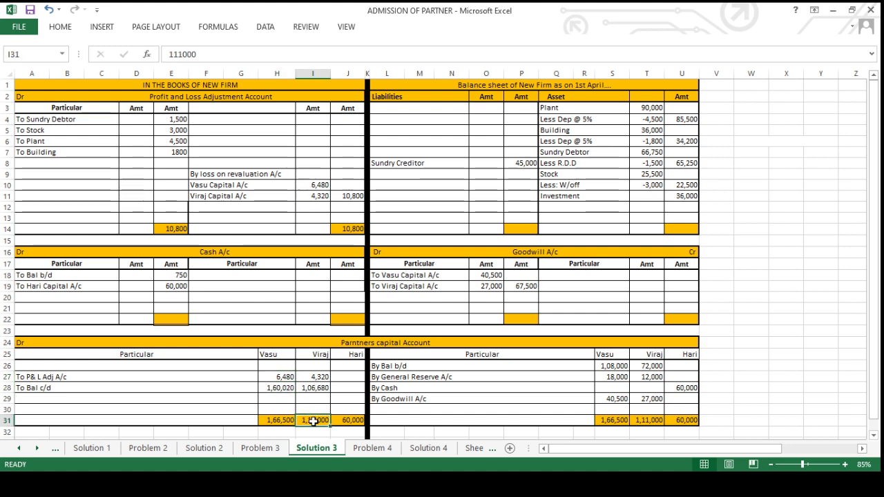
left_click(320, 376)
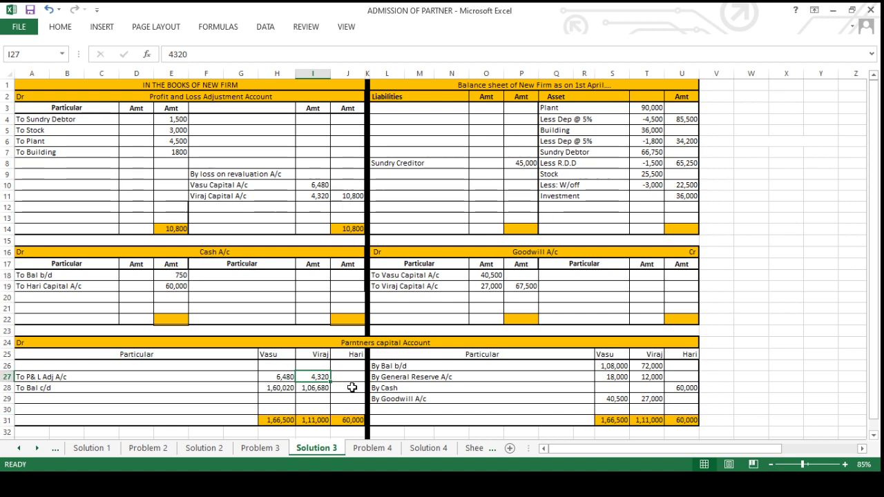
left_click(352, 388)
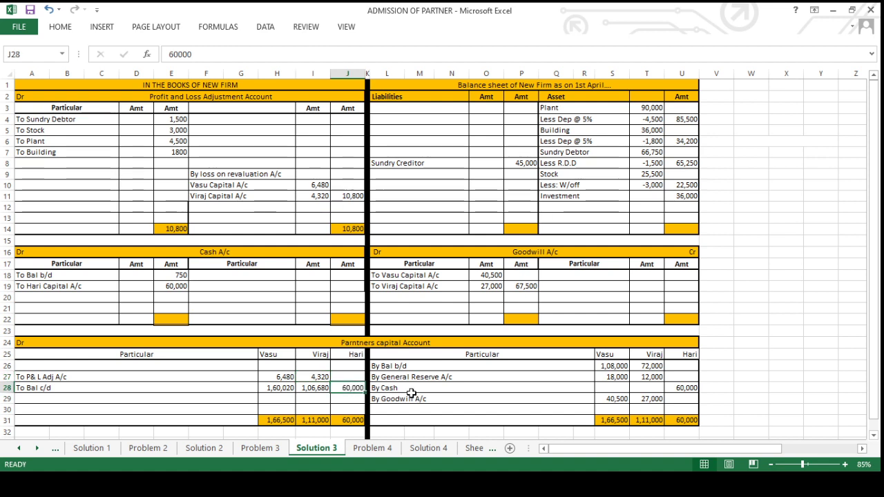
Step: List the capital section under Liabilities in the balance sheet: "Capital A/c" in L3 and the three partners' names in L4 to L6
left_click(360, 342)
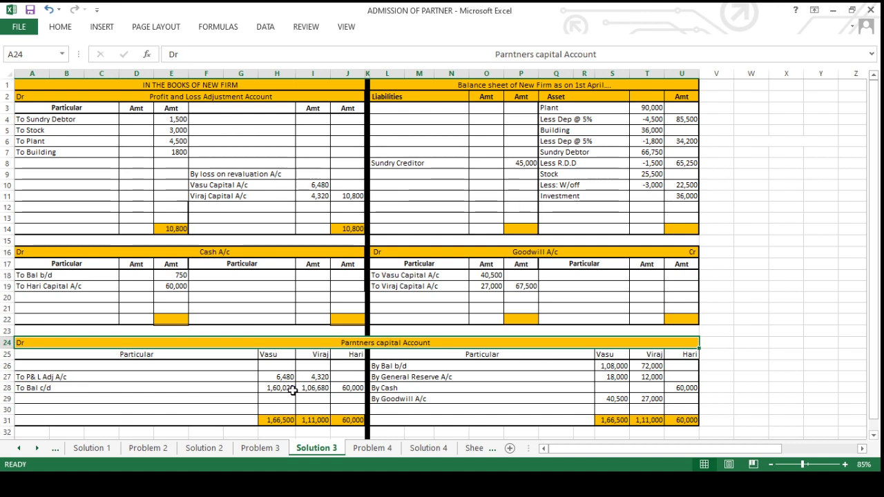
left_click_drag(281, 390, 342, 387)
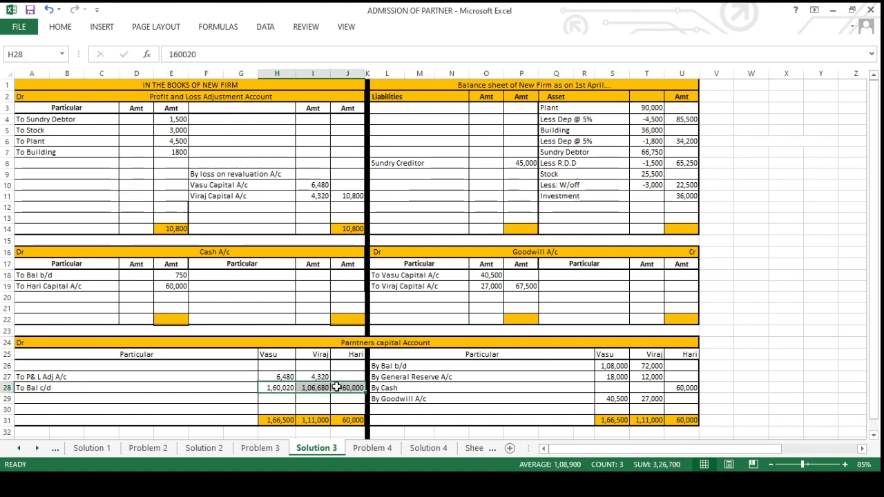
left_click(407, 110)
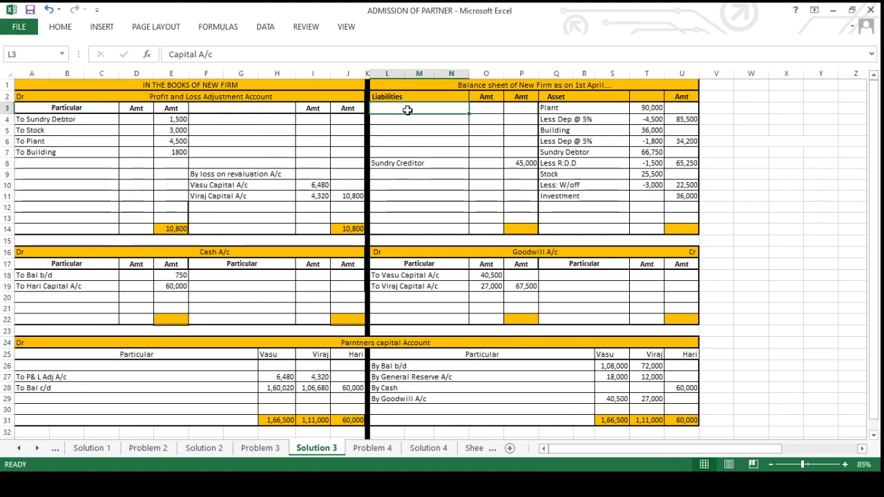
left_click(402, 117)
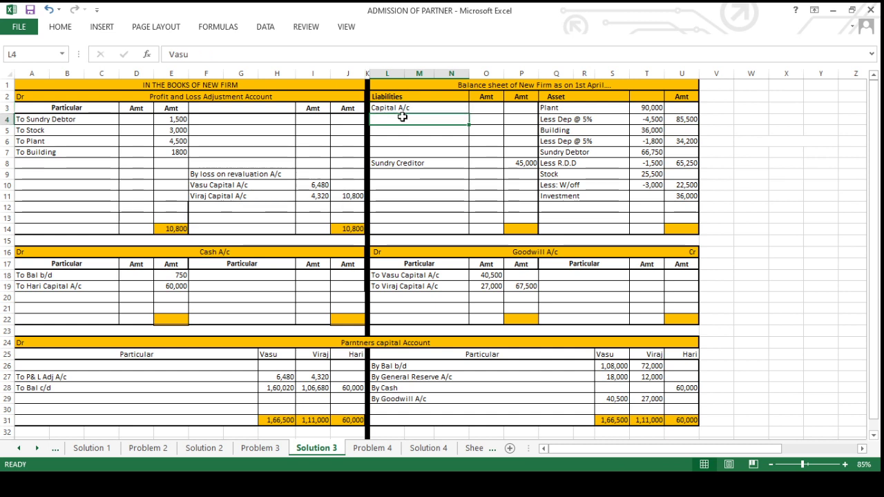
left_click(404, 130)
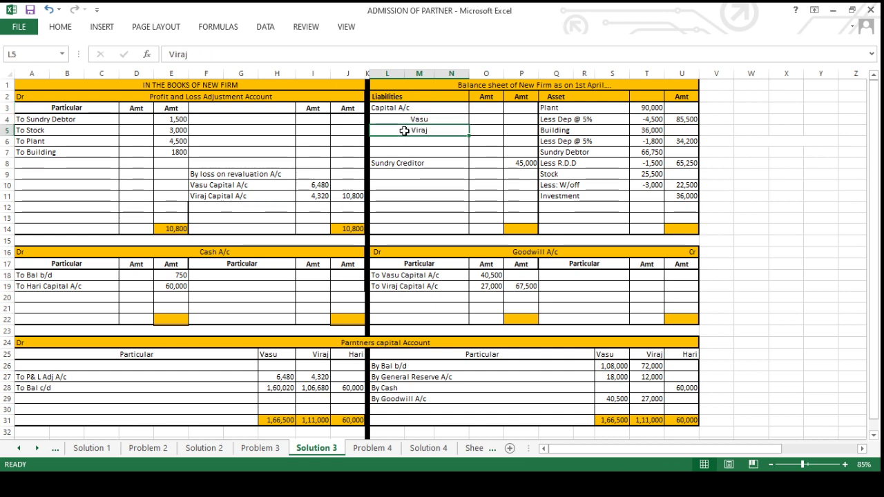
left_click(405, 143)
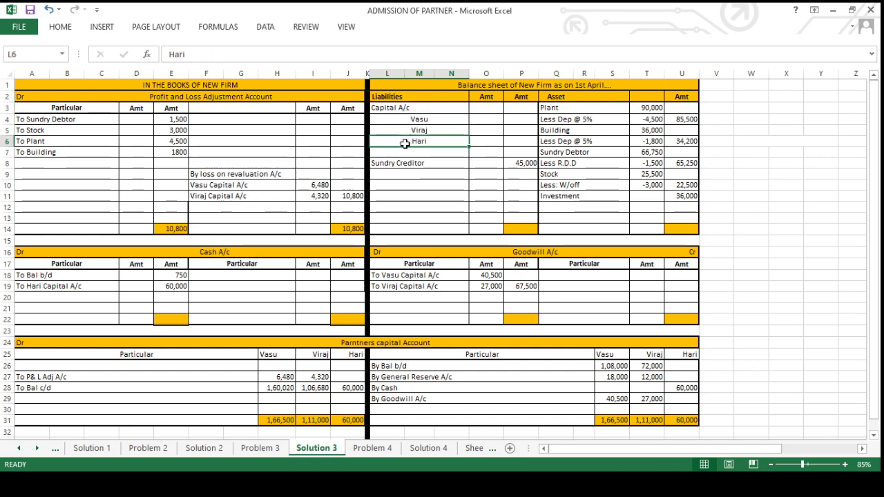
Step: Enter the partners' closing capitals 160020, 106680 and 60000 in O4 to O6 and total them in P6 with =+O4+O5+O6
left_click(476, 119)
type("160020")
left_click(478, 130)
type("106680")
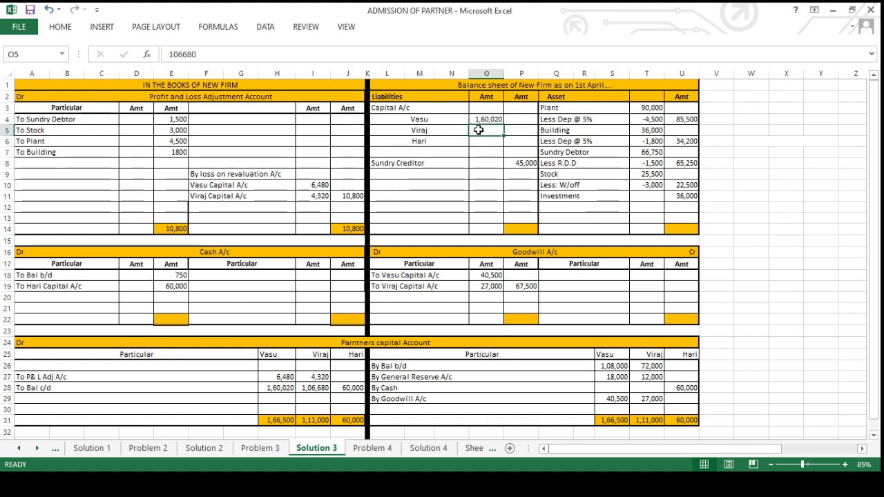
left_click(476, 140)
type("60000")
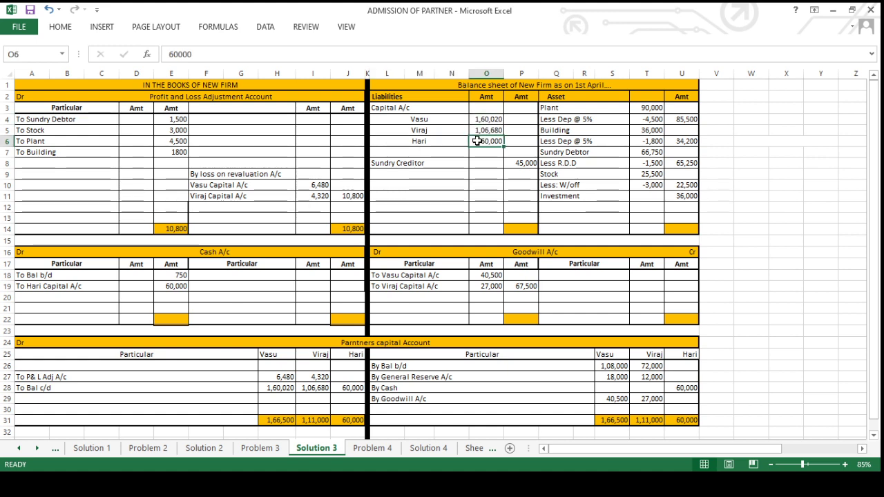
left_click(523, 143)
type("=+O4+O5+O6")
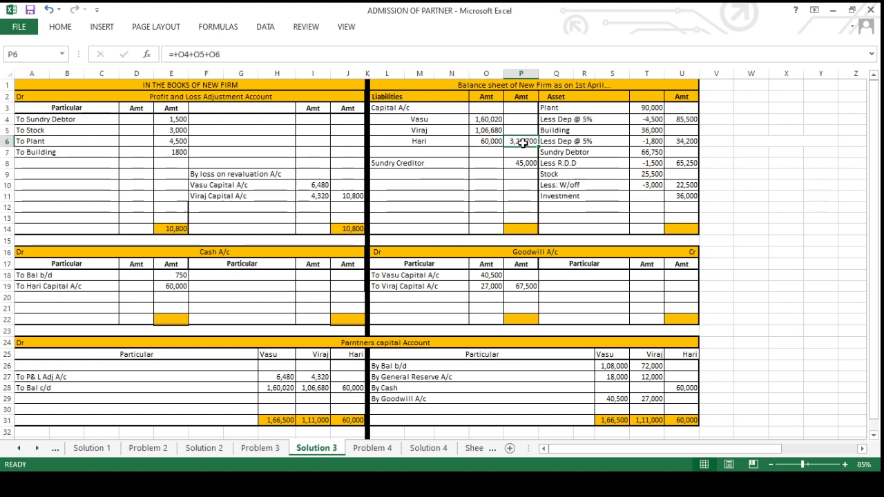
left_click_drag(487, 119, 487, 137)
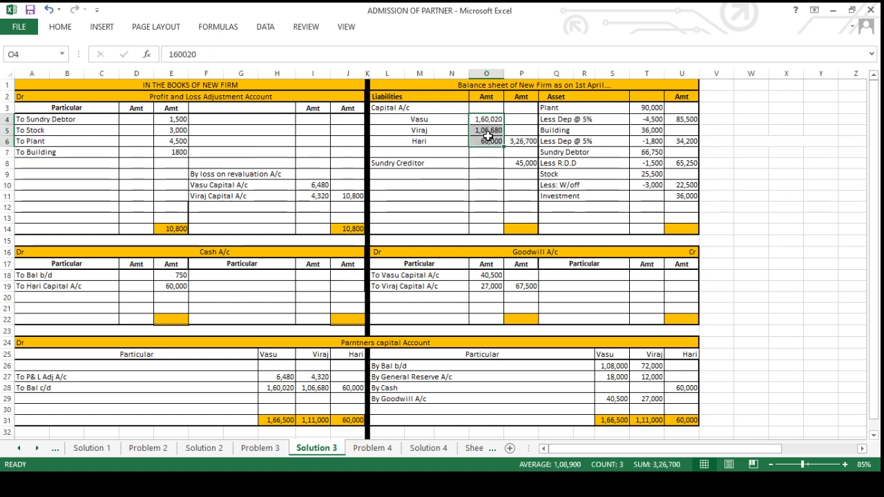
left_click(534, 154)
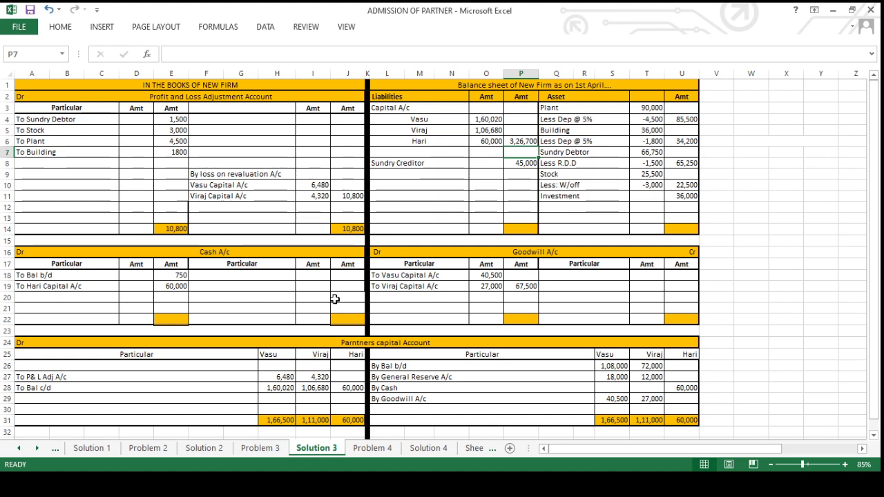
Step: Enter the cash account total 60750 on both sides, in E22 and J22
left_click(172, 316)
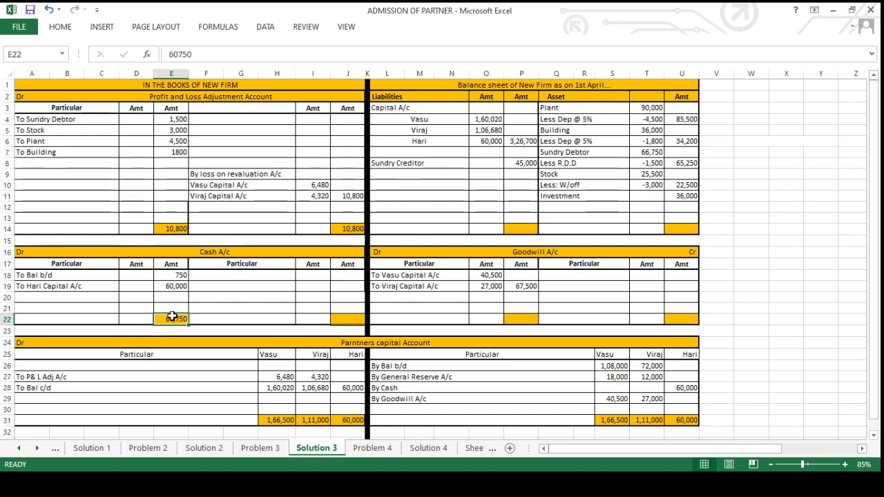
left_click_drag(172, 316, 350, 327)
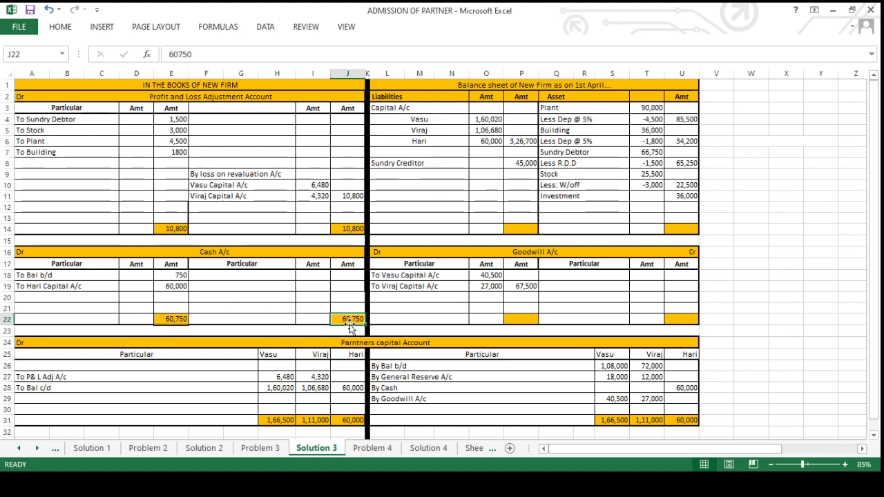
left_click(350, 296)
left_click(349, 288)
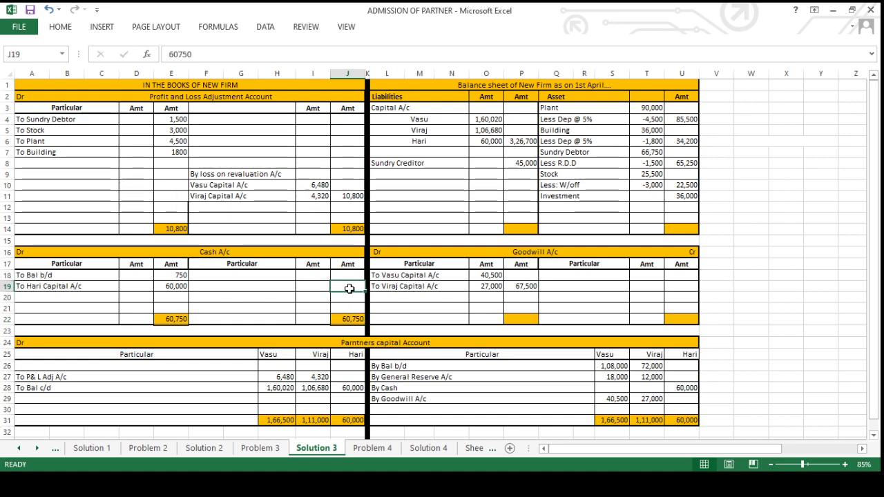
left_click(350, 275)
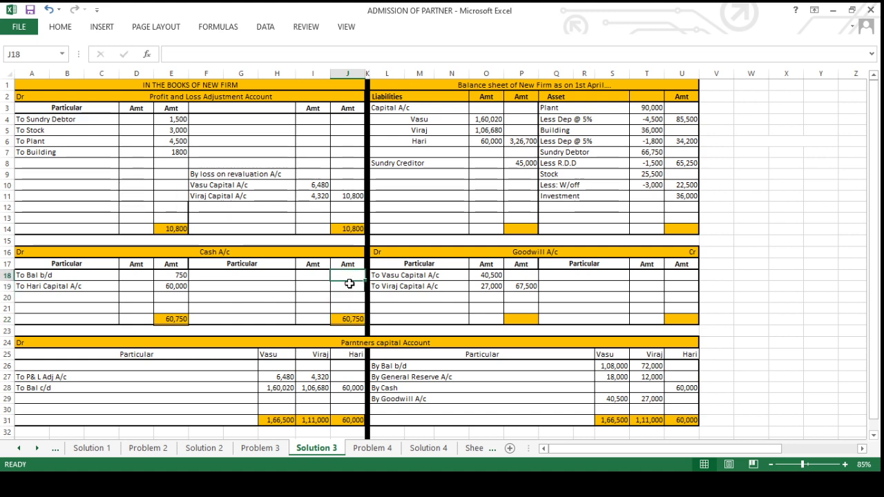
left_click(348, 307)
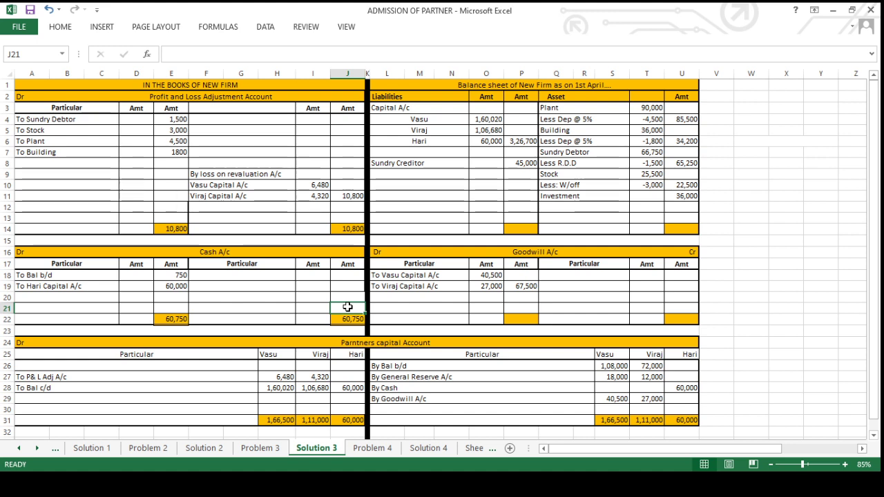
left_click(350, 295)
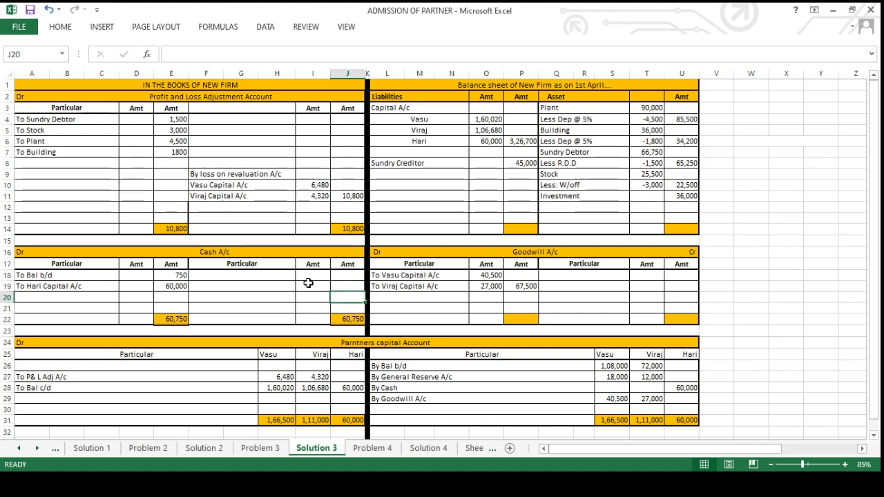
Step: Record the closing cash balance on the credit side of the cash account as "By Bal c/d" in F19 with 60750 in J19
left_click(255, 276)
key("Down")
key("Down")
key("Down")
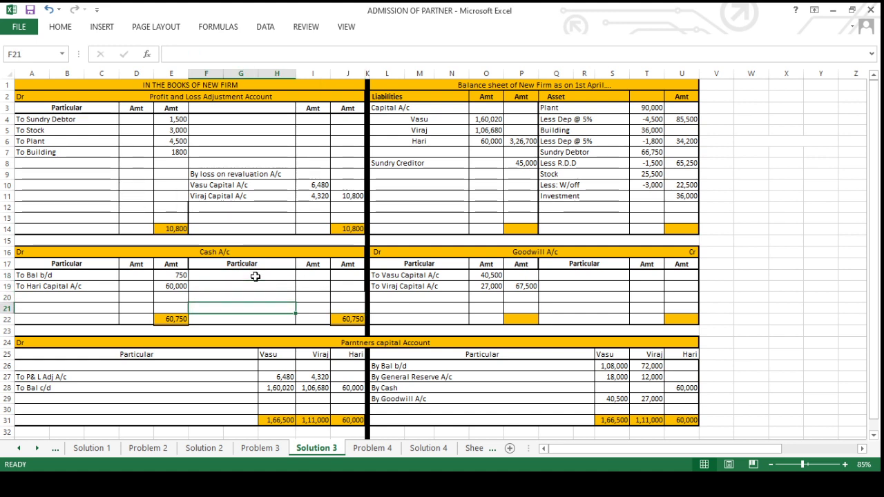
key("Up")
key("Up")
key("Down")
key("Right")
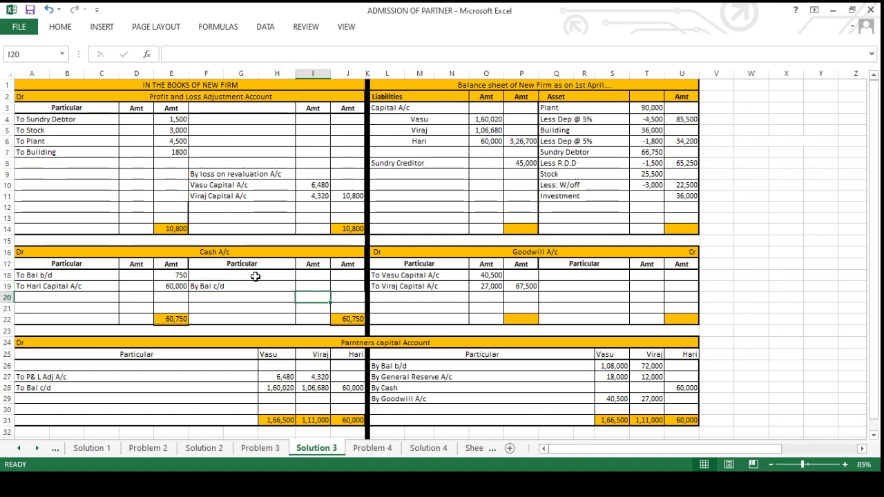
key("Up")
key("Right")
type("60750")
key("ctrl+Return")
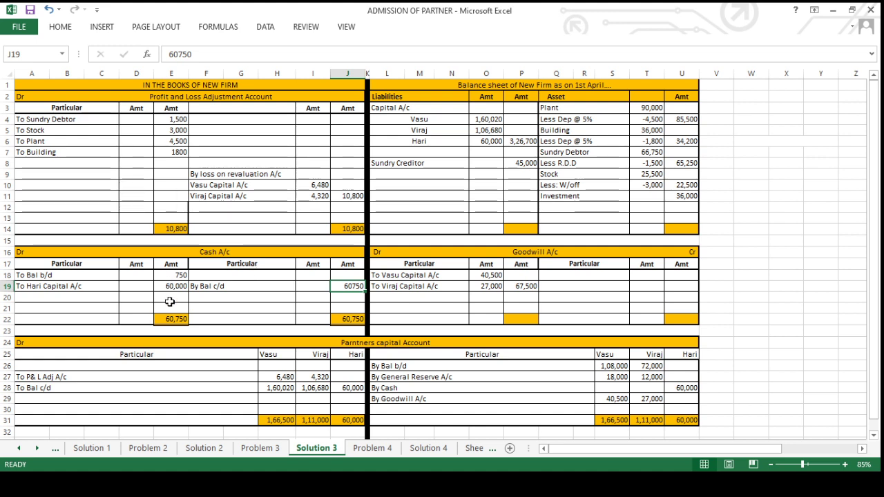
Step: Carry the cash balance to the asset side of the balance sheet as "Cash" in Q12 with 60750 in U12
left_click(572, 207)
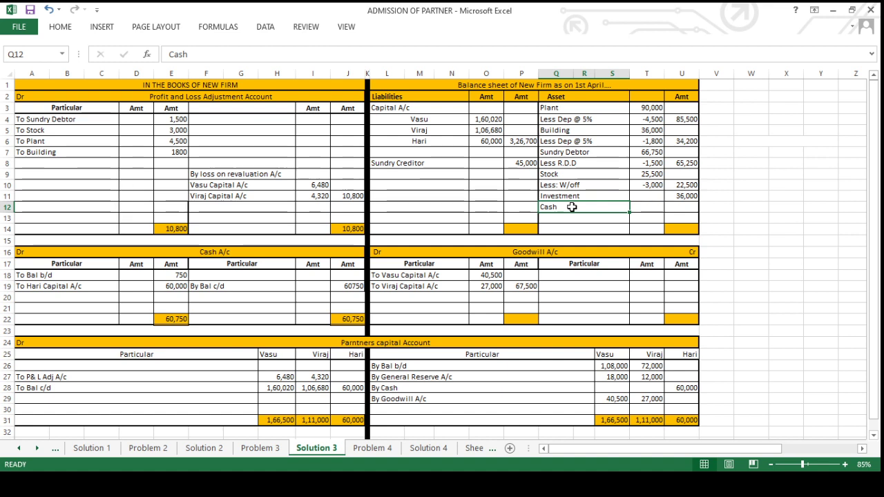
key("Right")
key("Right")
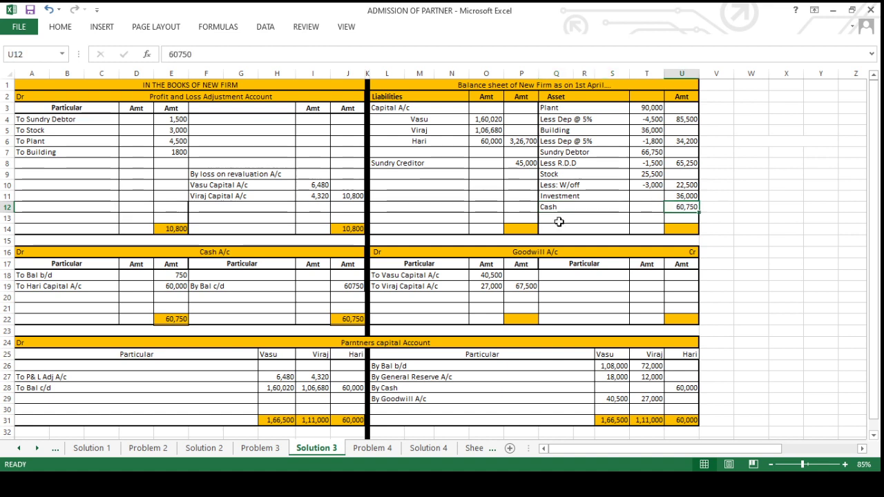
Step: Enter the goodwill account total 67500 on both sides, in P22 and U22
left_click(522, 286)
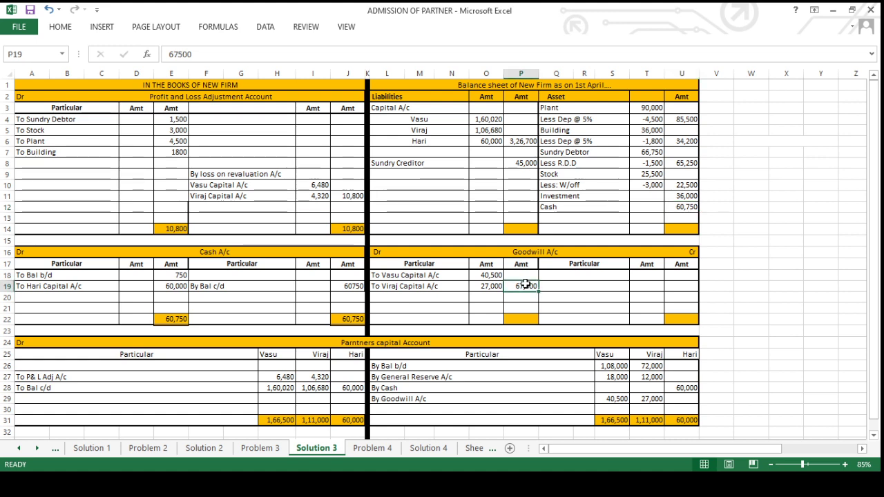
left_click(523, 319)
type("67500")
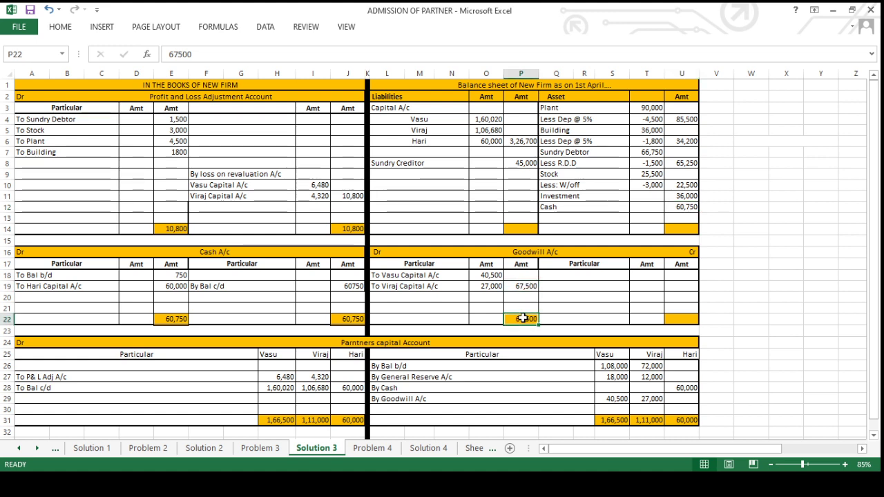
left_click(668, 318)
type("67,500")
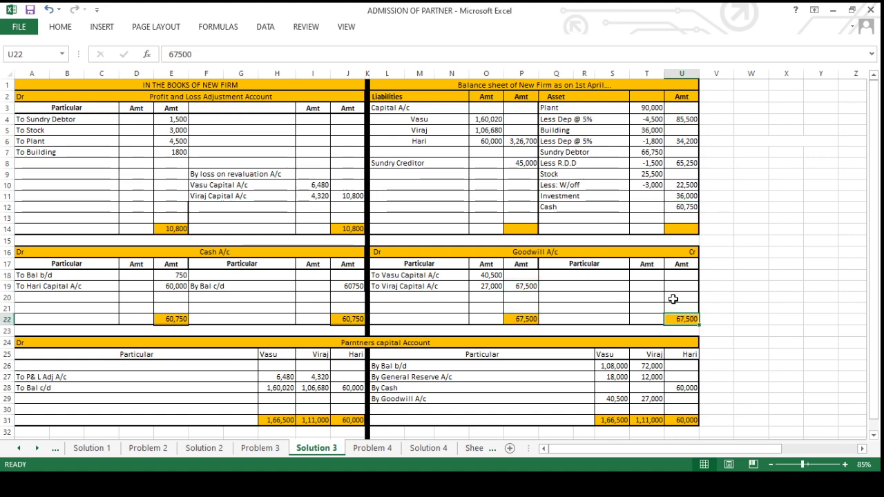
Step: Record the closing goodwill balance as "By Bal c/d" in Q20 with 67500 in U20
left_click(673, 305)
key("Up")
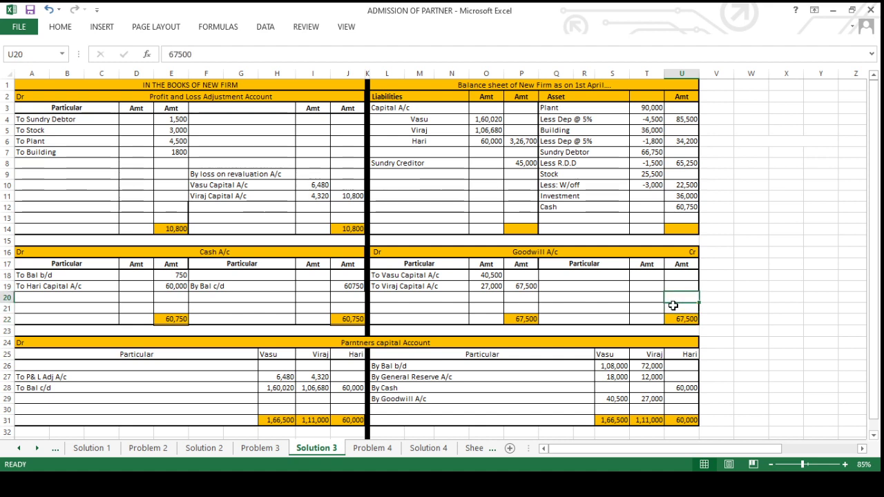
key("ctrl+v")
key("Left")
key("Left")
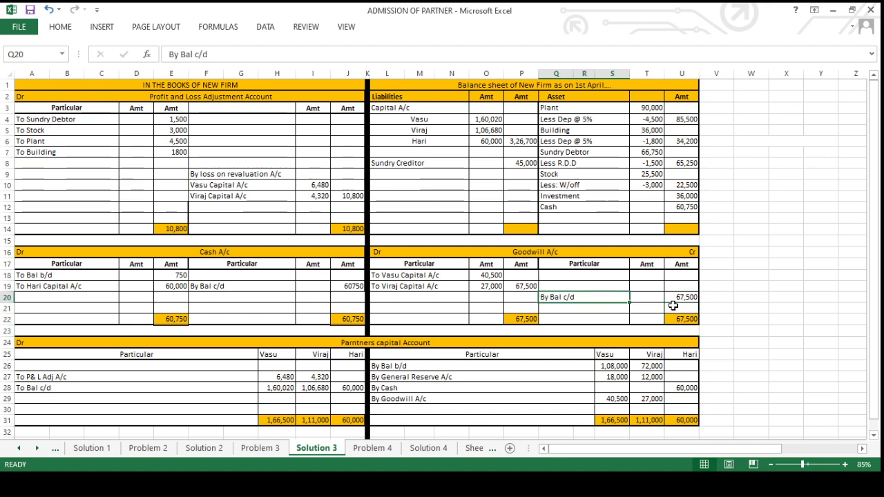
key("Right")
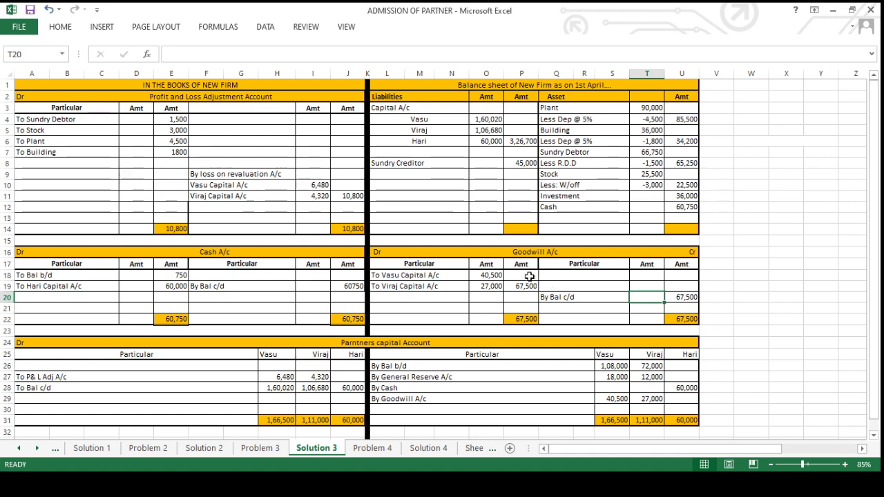
Step: Carry the goodwill balance to the asset side of the balance sheet as "Goodwill" in Q13 with 67500 in U13
left_click(558, 216)
type("Goodwill")
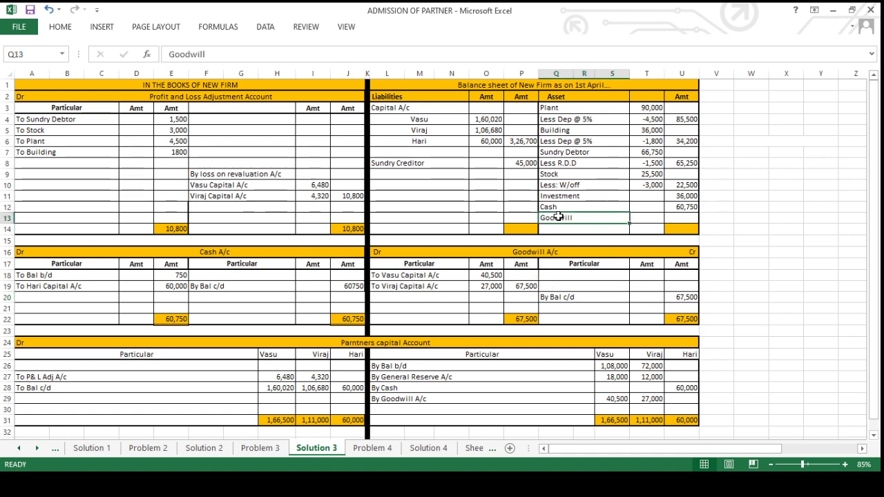
key("Right")
key("Right")
type("67500")
key("ctrl+Return")
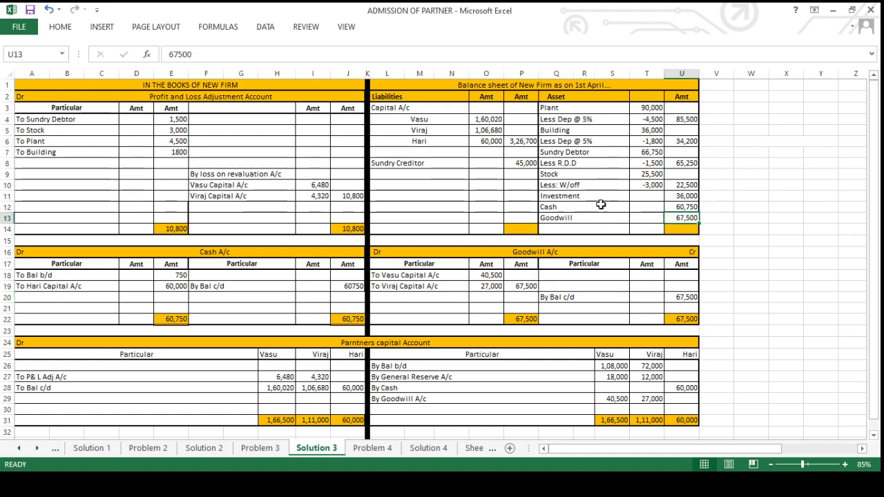
Step: Add up both sides of the balance sheet and enter the total 371700 in P14 for liabilities and U14 for assets
left_click_drag(520, 119, 521, 209)
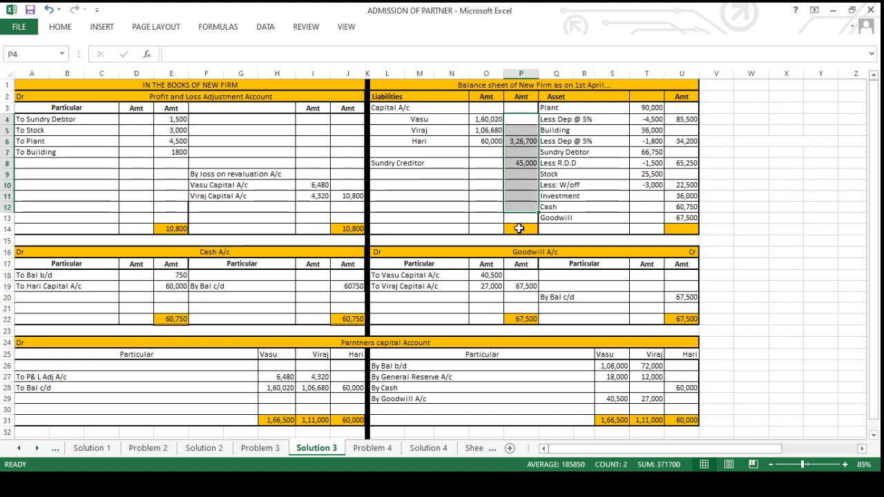
left_click(518, 228)
key("alt+equal")
key("Return")
left_click(675, 115)
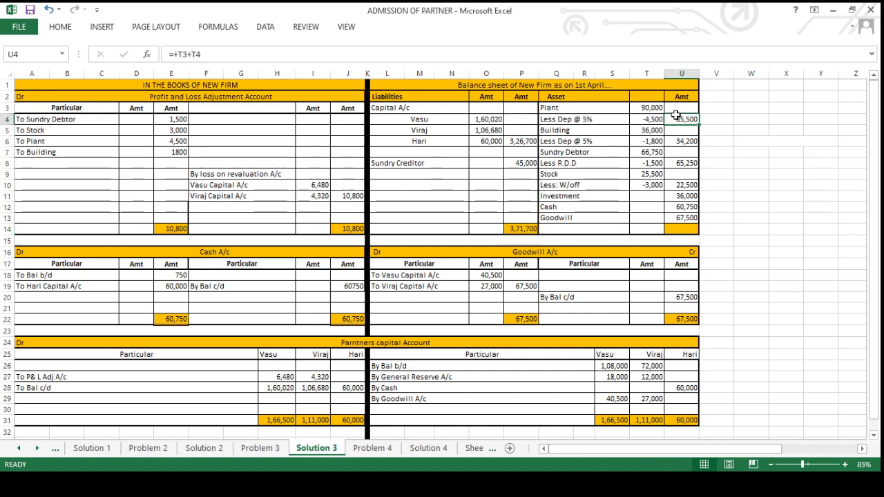
left_click_drag(675, 115, 675, 216)
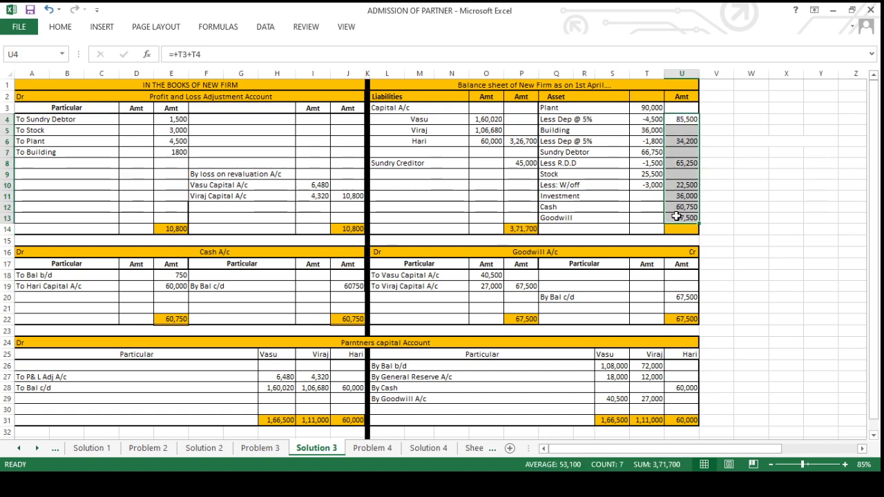
left_click(676, 229)
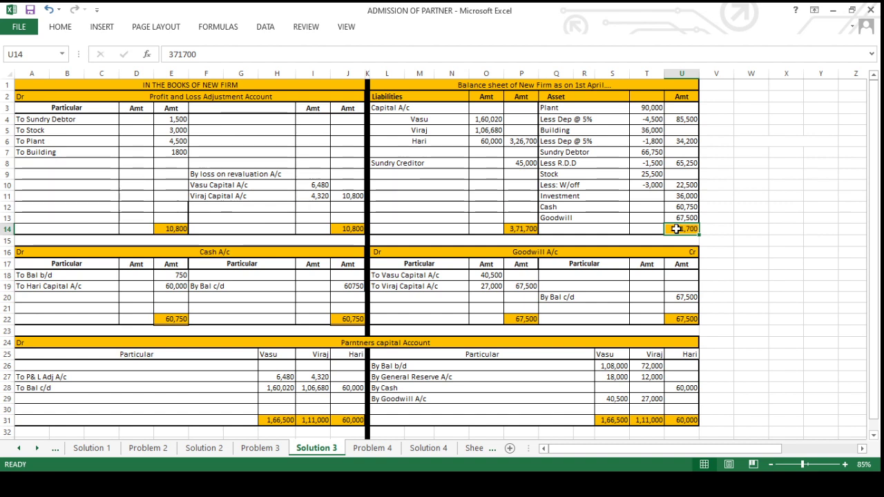